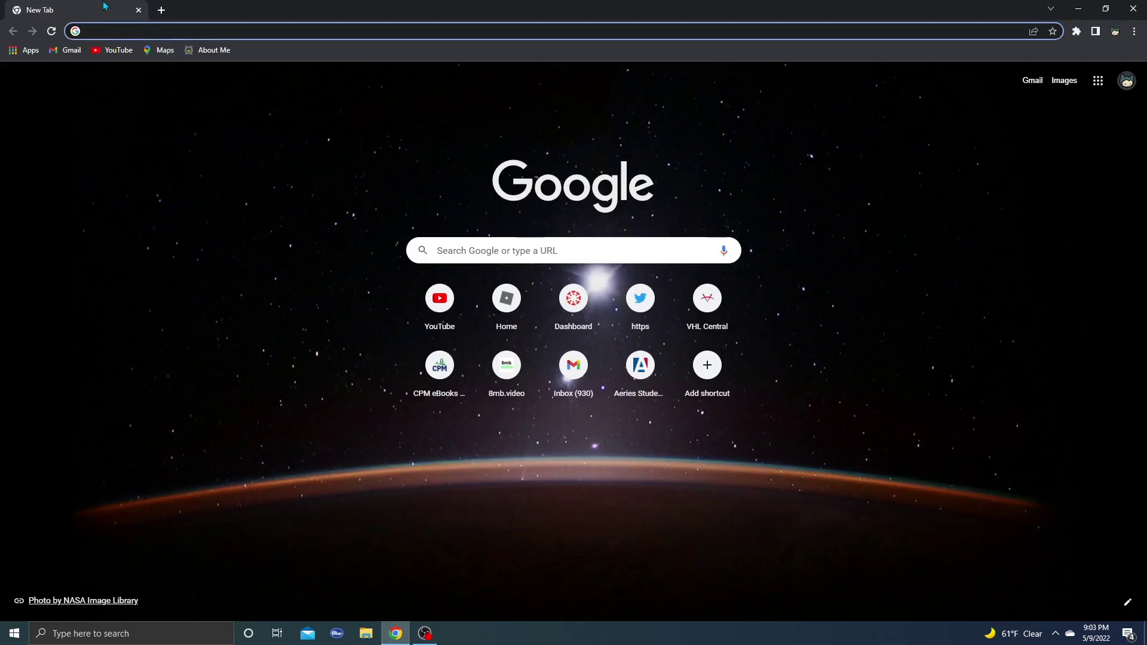
Search for the Audacity download, open its Windows page and download the 3.1.3 64-bit installer
type("audacity download")
key("Return")
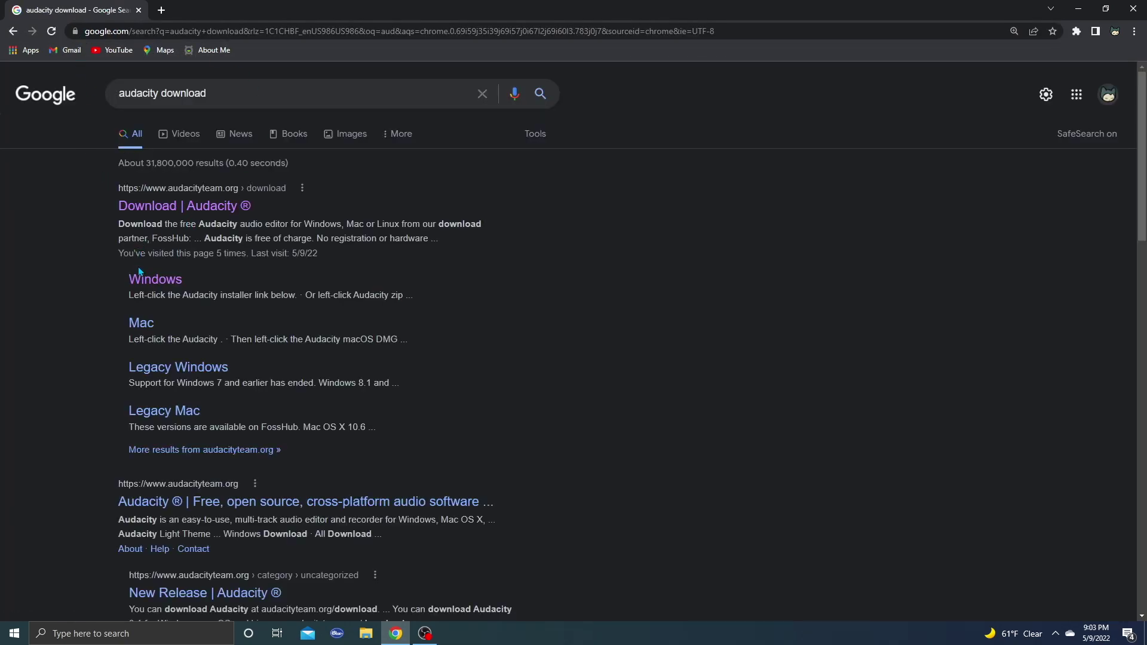
left_click_drag(106, 283, 197, 276)
left_click(184, 276)
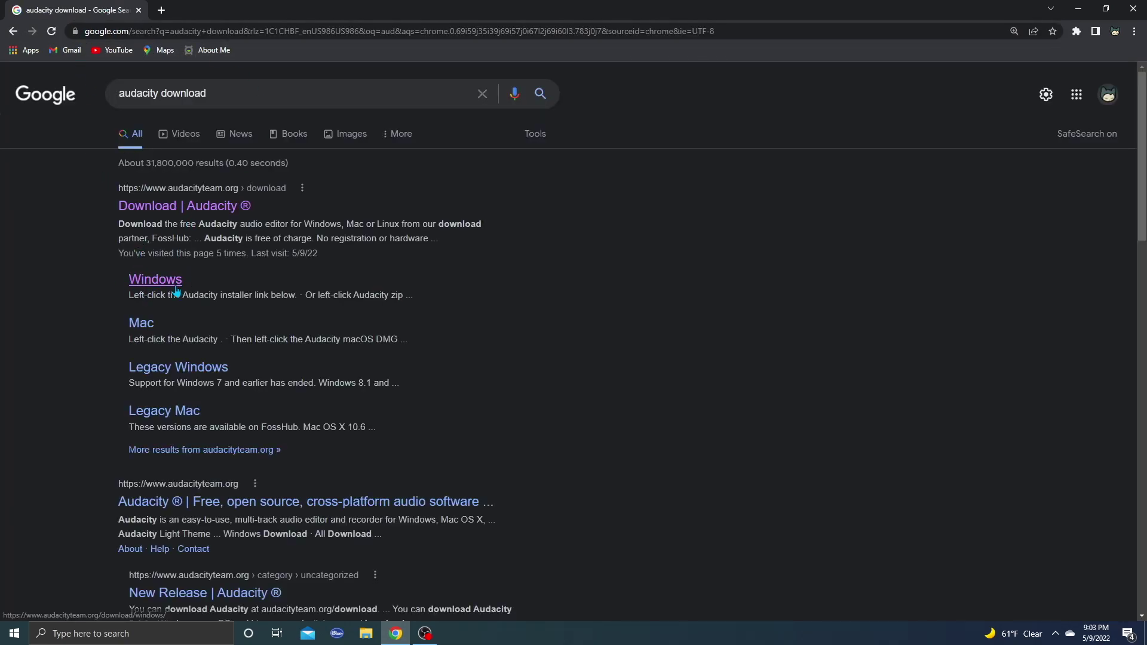
left_click(173, 292)
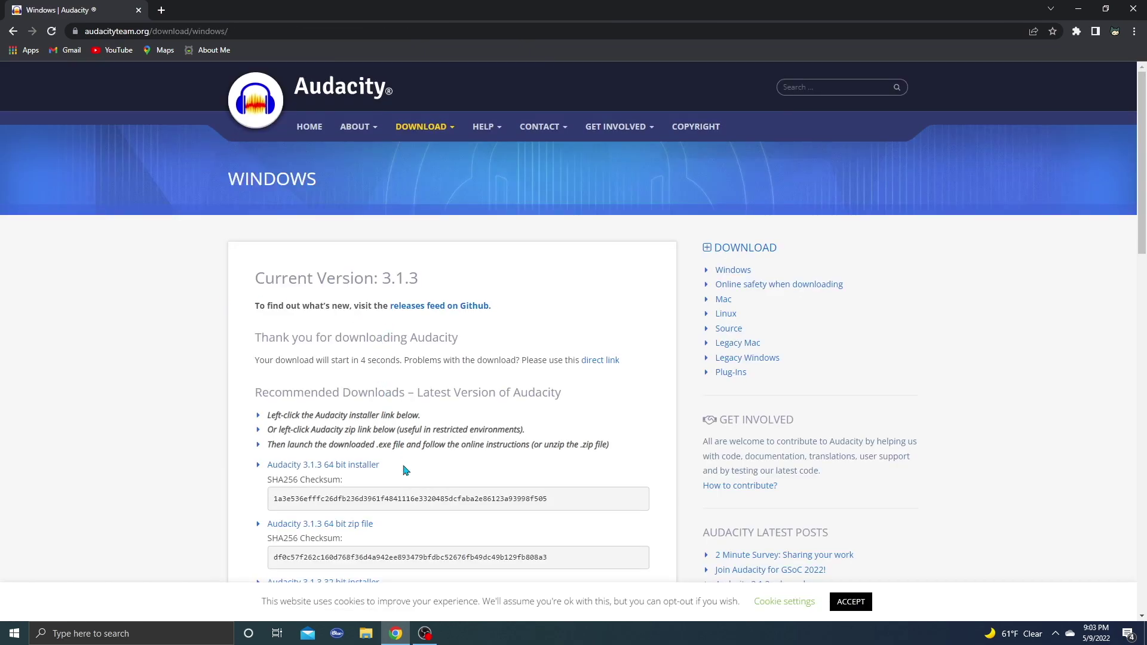
left_click_drag(267, 464, 377, 465)
left_click(359, 467)
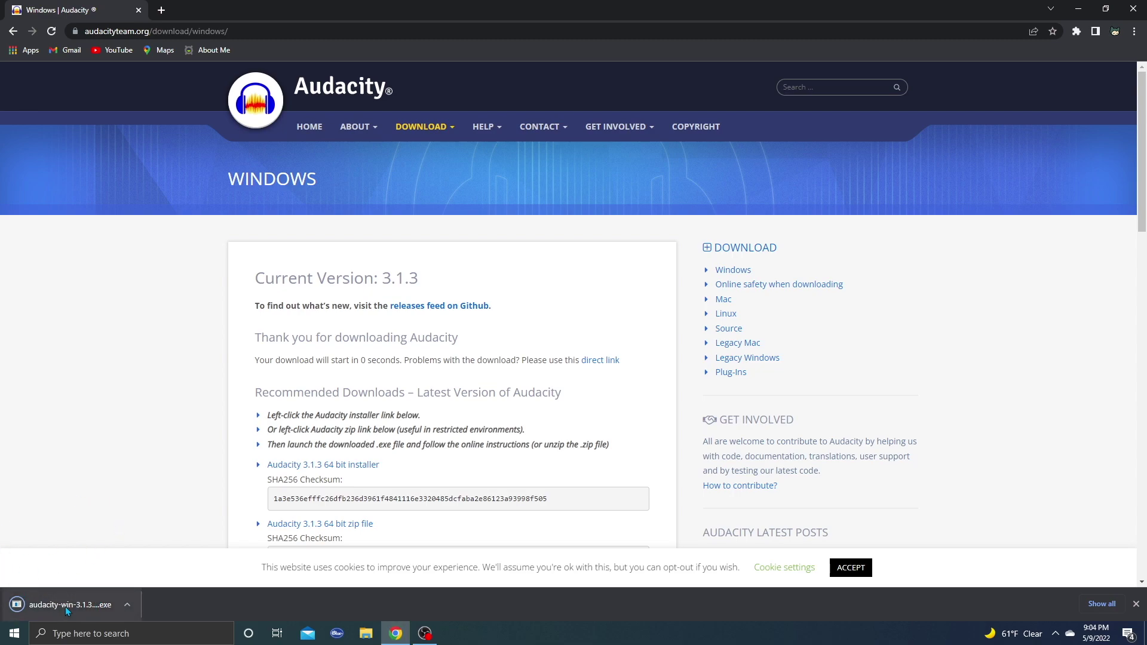
Run the downloaded installer and install Audacity 3.1.3 in English into the existing folder with a desktop shortcut
left_click(67, 605)
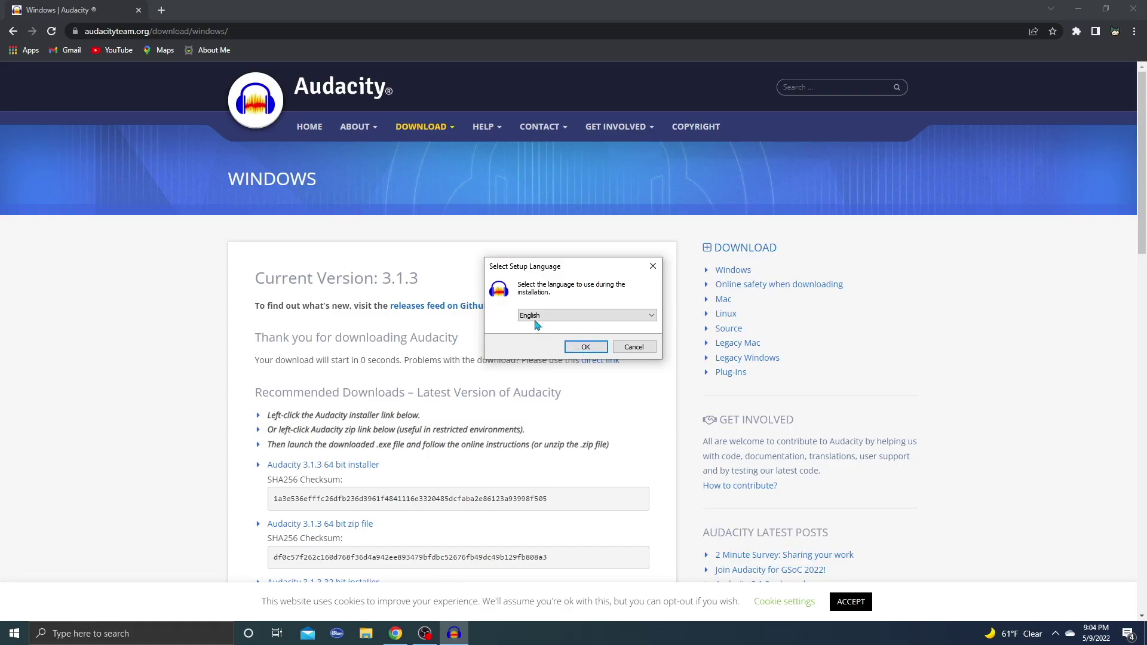
left_click(584, 345)
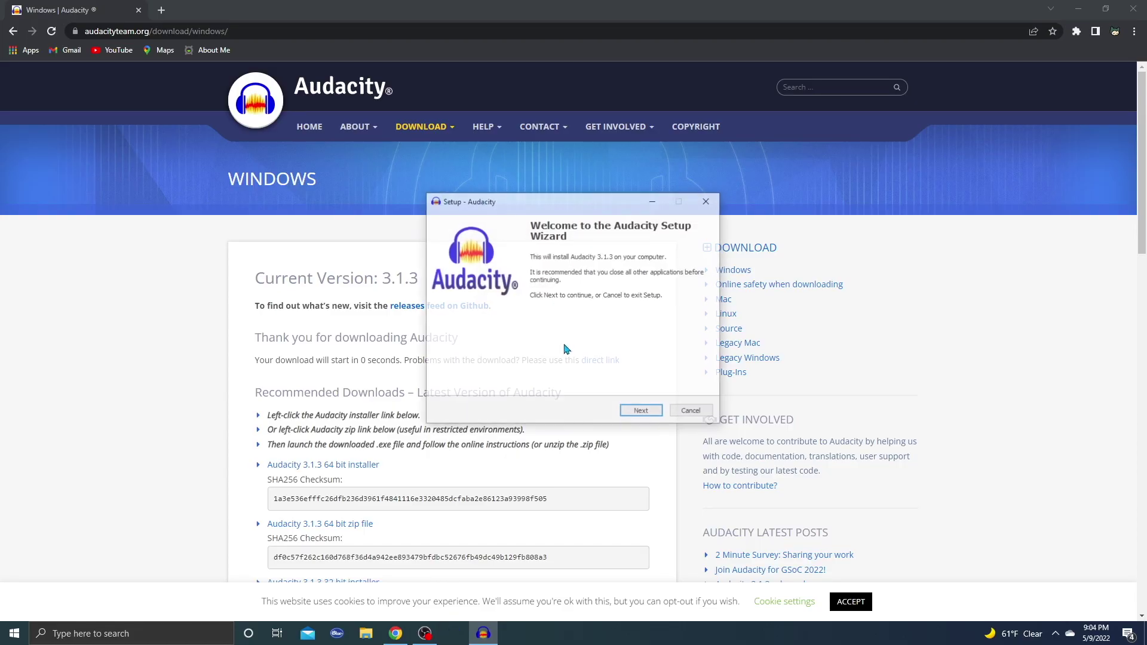
left_click(637, 412)
left_click(640, 410)
left_click(641, 410)
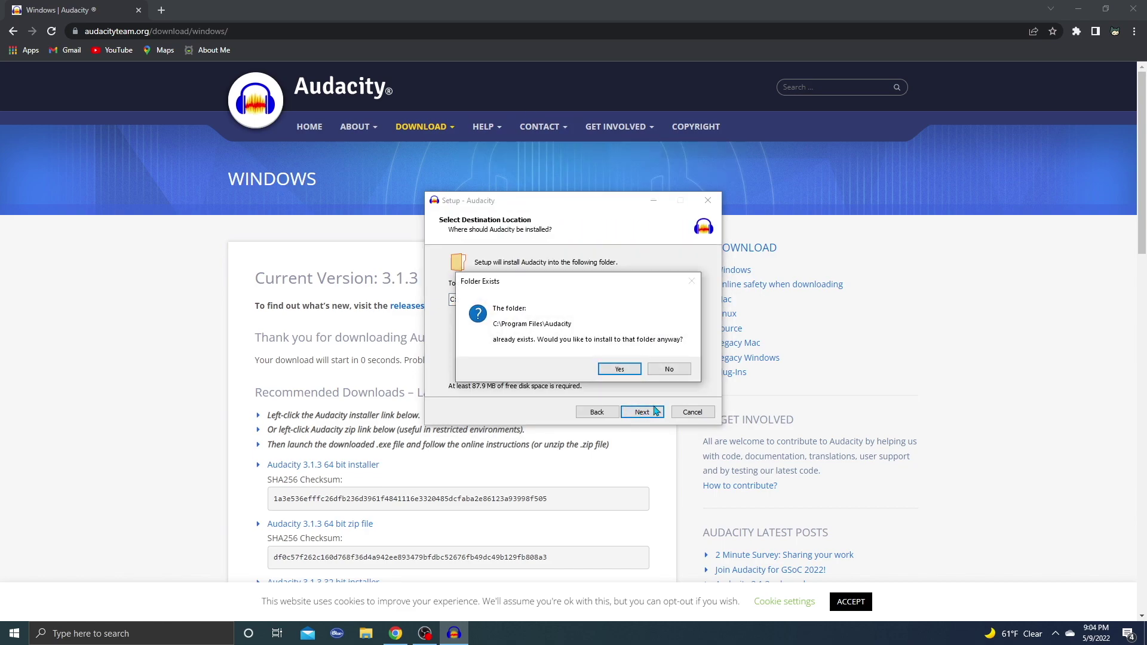
left_click(615, 370)
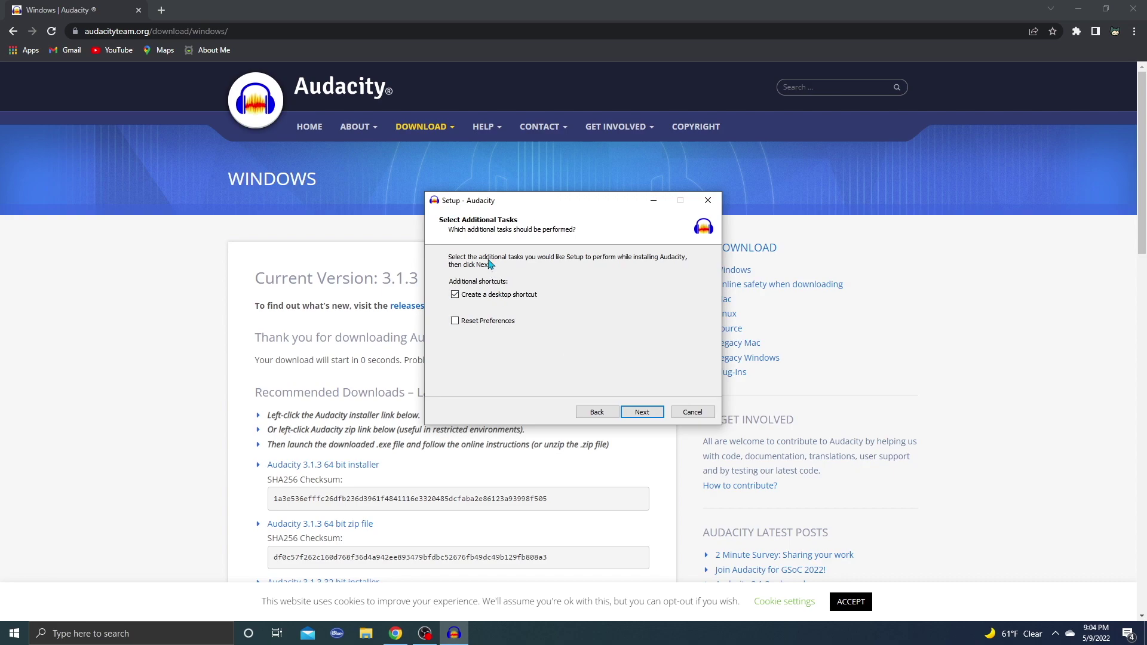
left_click(636, 415)
left_click(637, 416)
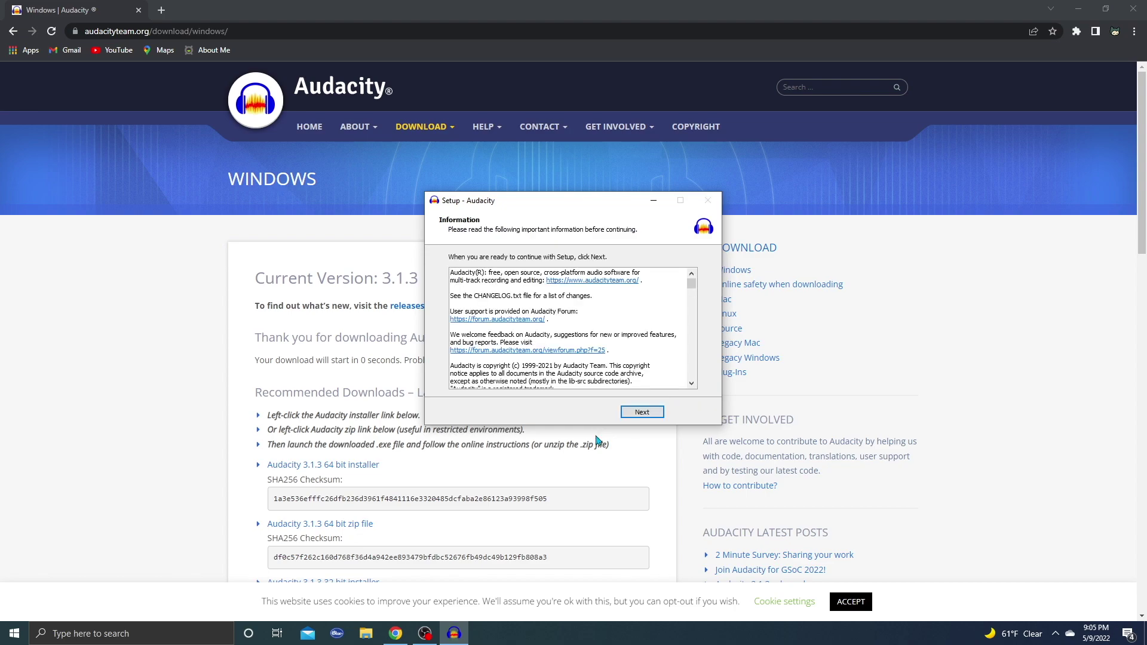
left_click(642, 411)
left_click(642, 412)
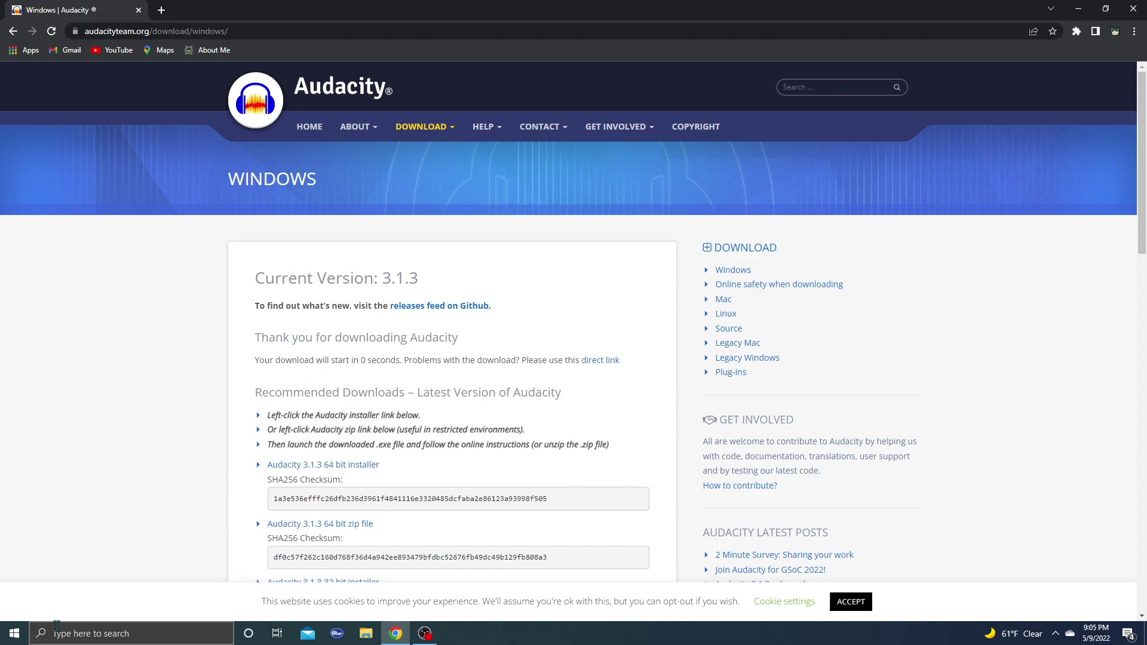
Launch Audacity from Windows search, skipping crash recovery and closing the welcome screen
left_click(85, 638)
type("aud")
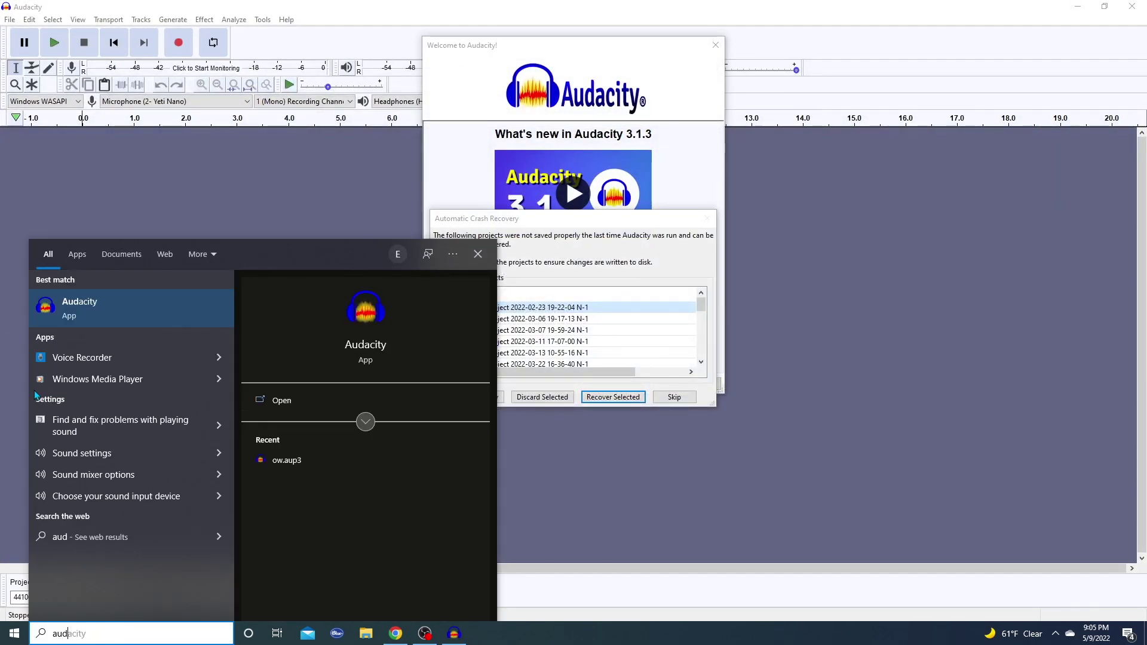
left_click(151, 185)
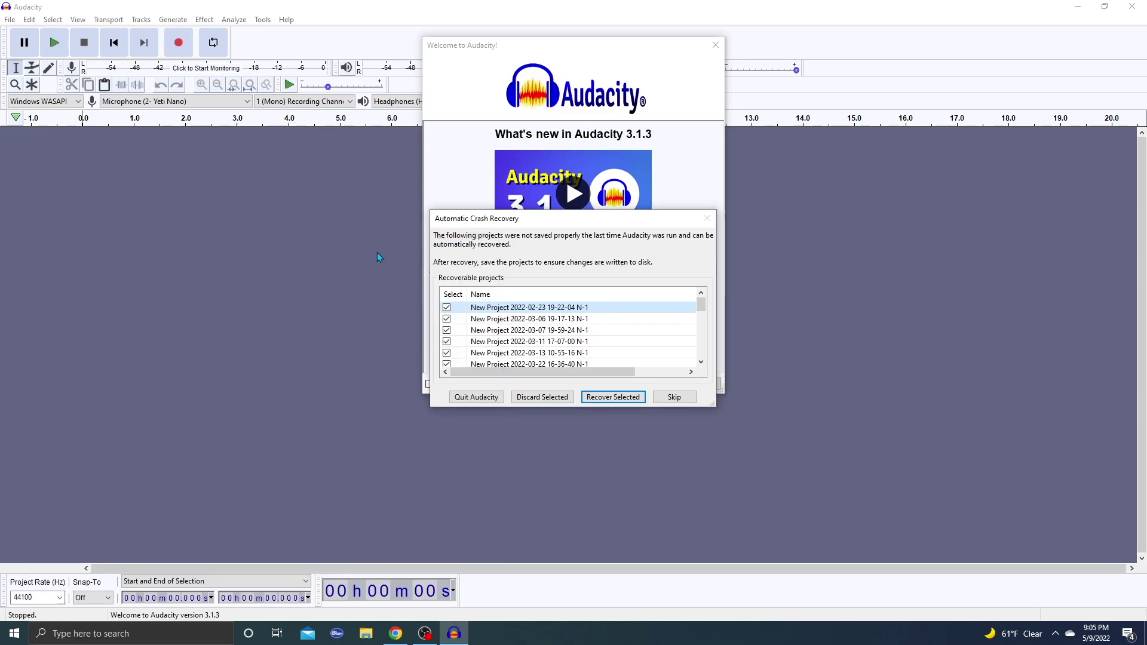
left_click(673, 397)
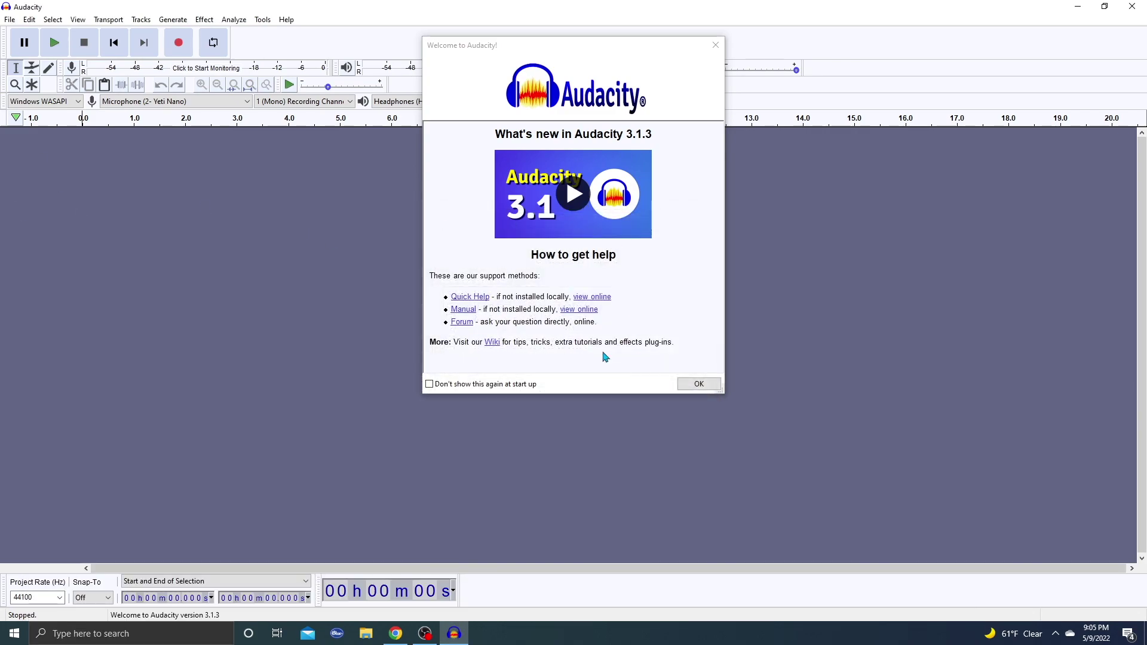
left_click(697, 384)
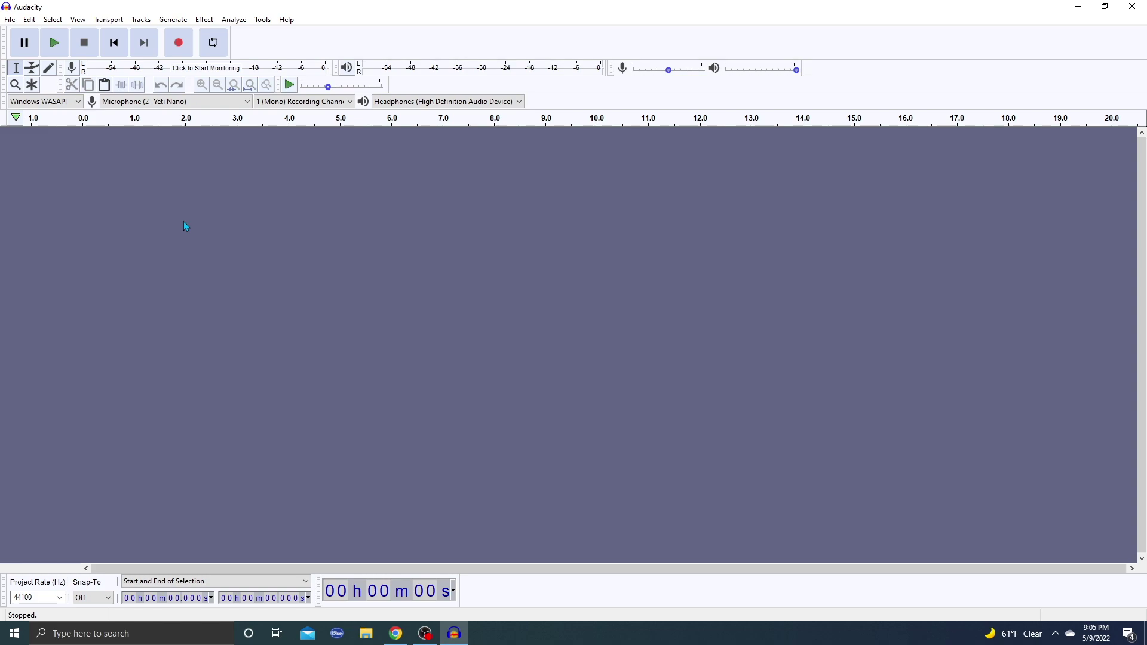
Record the five sung vowels as a new track and play the take back
left_click(180, 52)
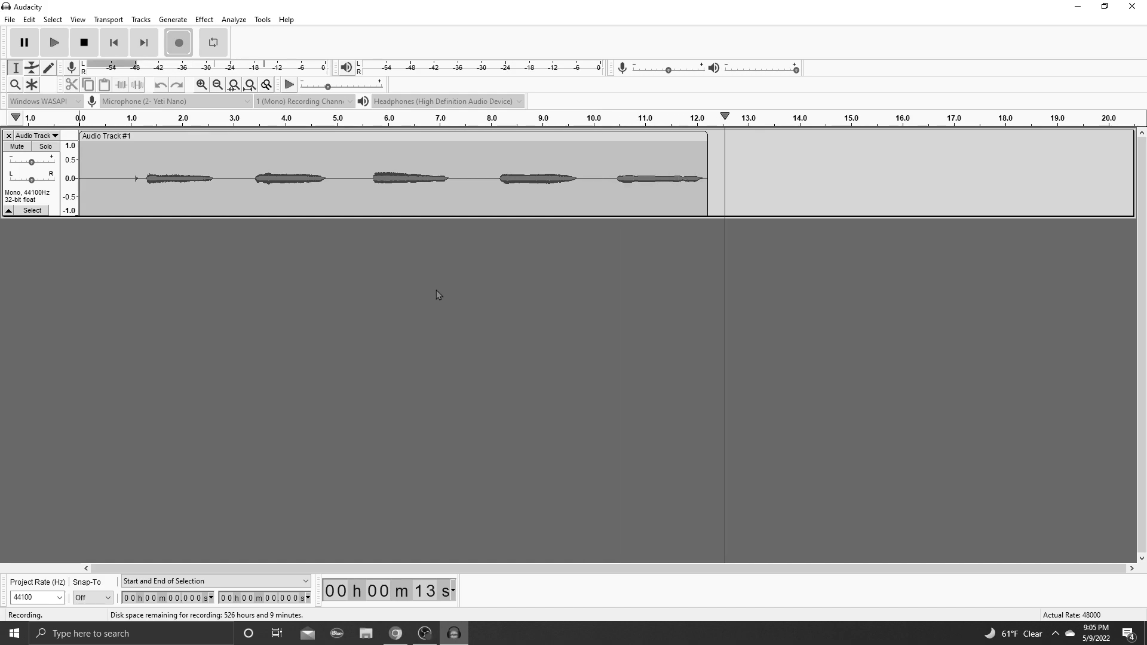
key("space")
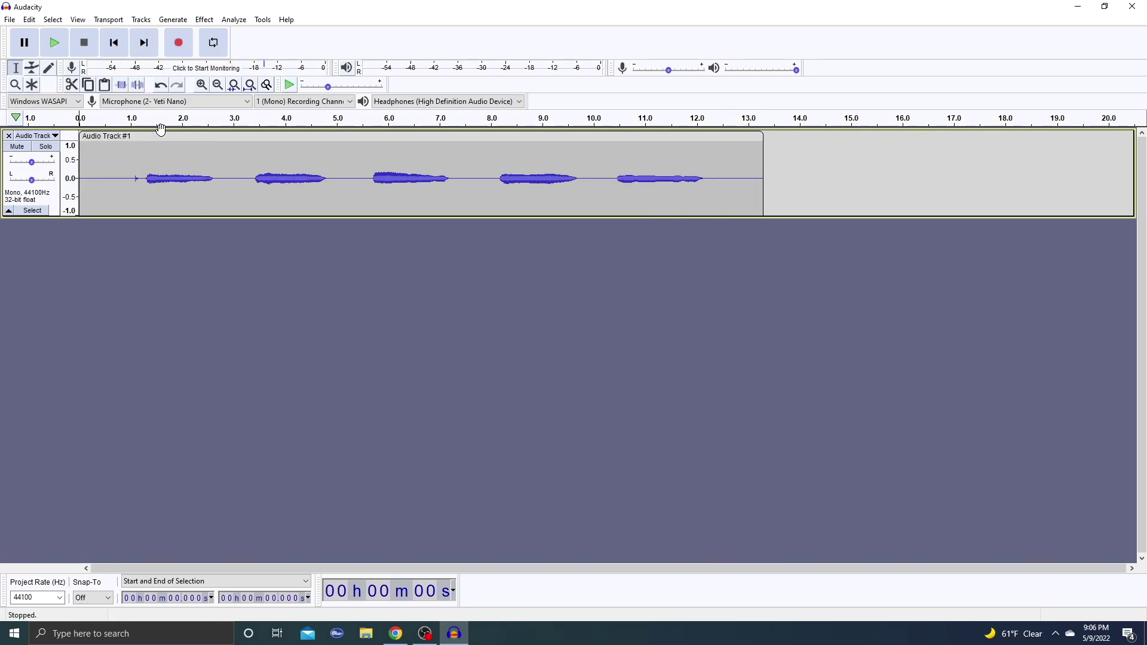
left_click(141, 119)
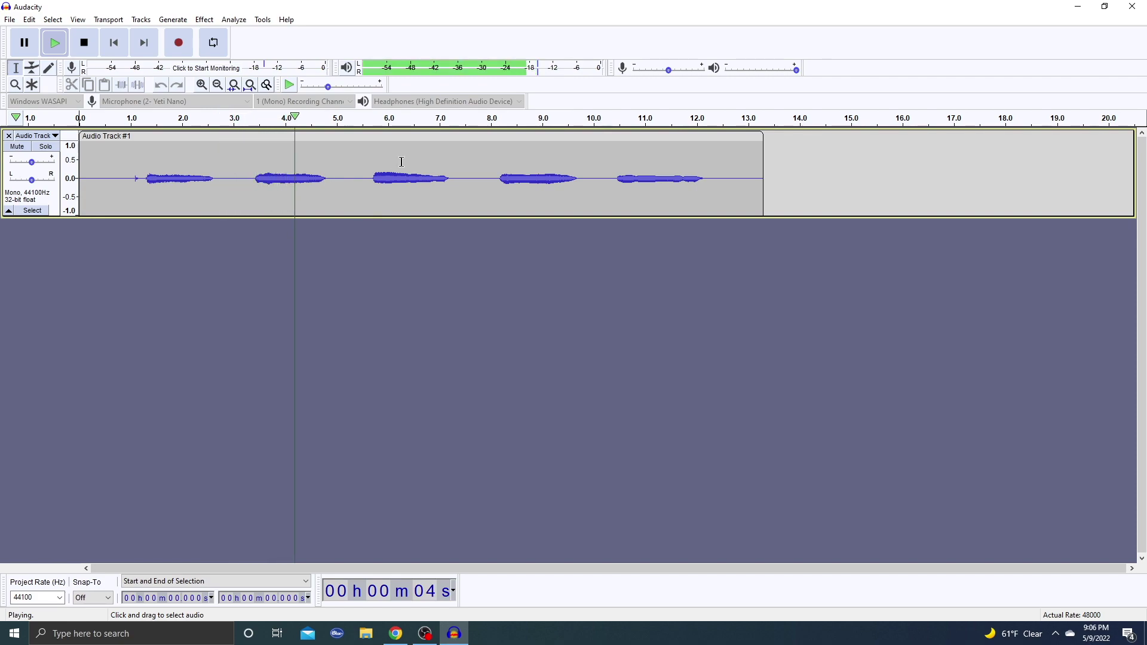
left_click(397, 120)
left_click(505, 120)
key("space")
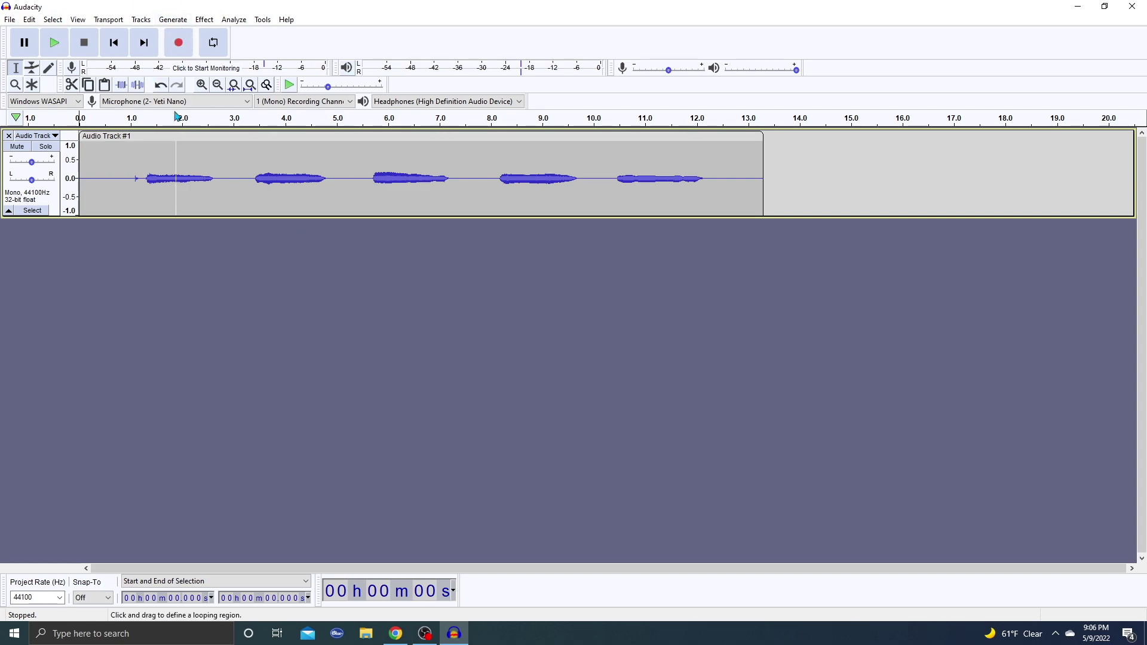
Keep the Yeti Nano as recording input and the headphones as playback output
left_click(127, 101)
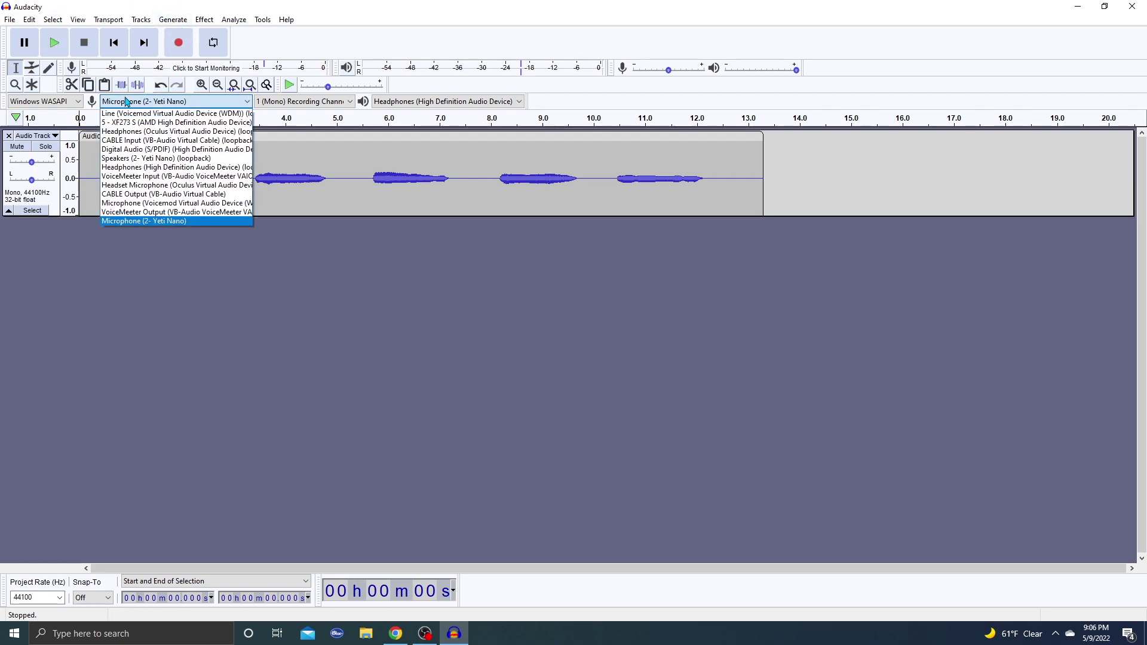
left_click(138, 222)
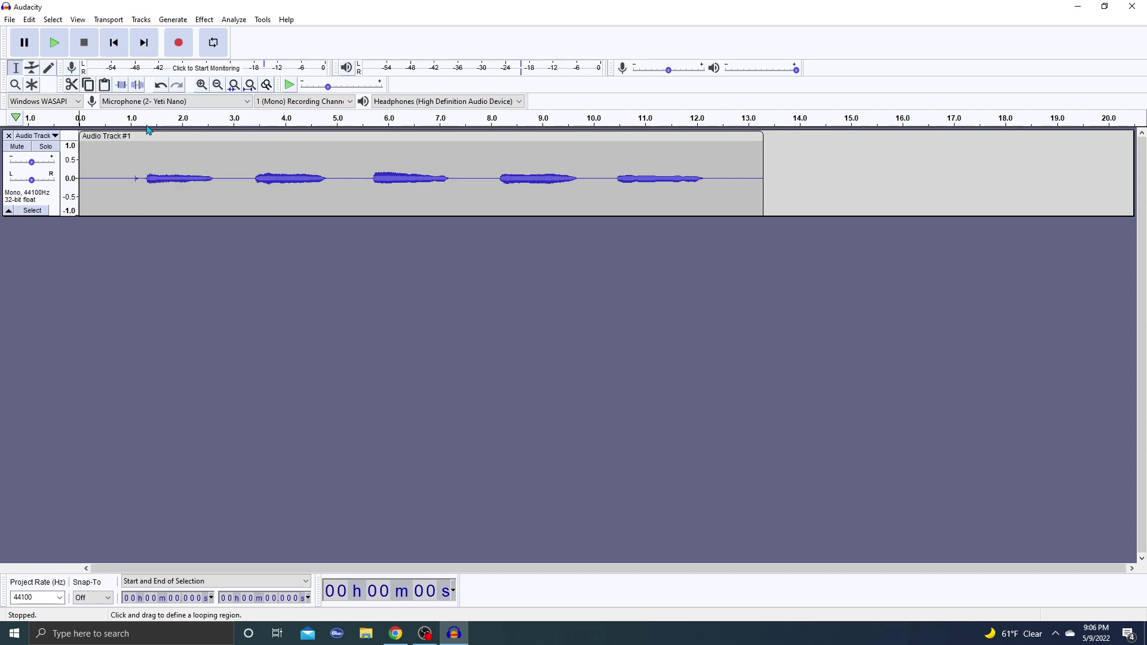
left_click(400, 102)
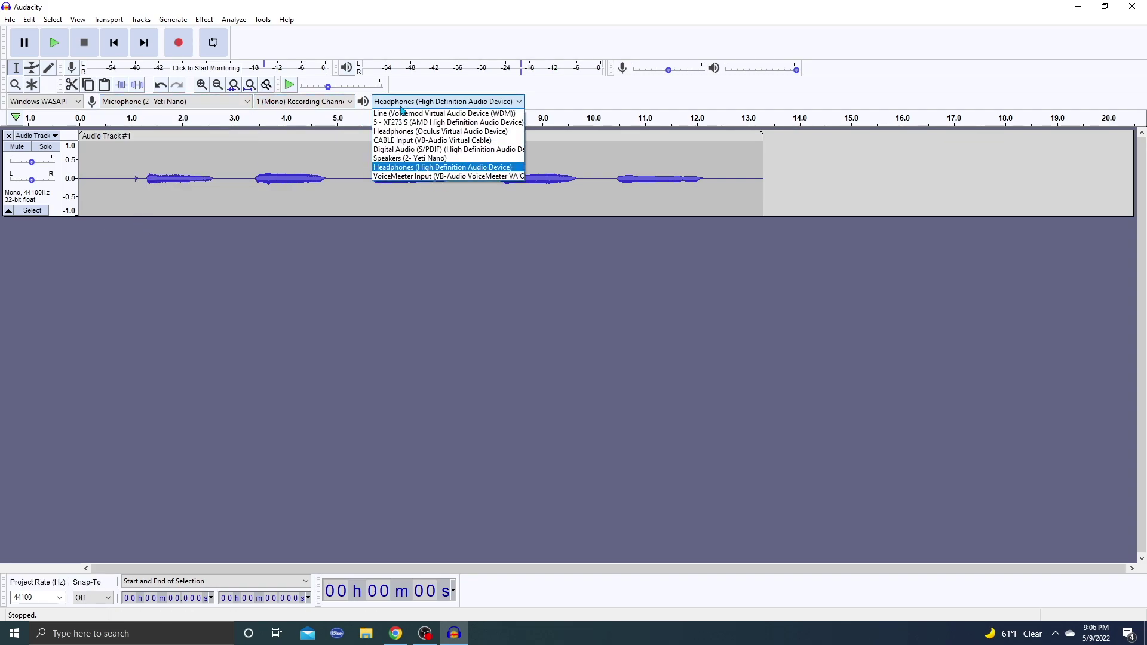
left_click(440, 167)
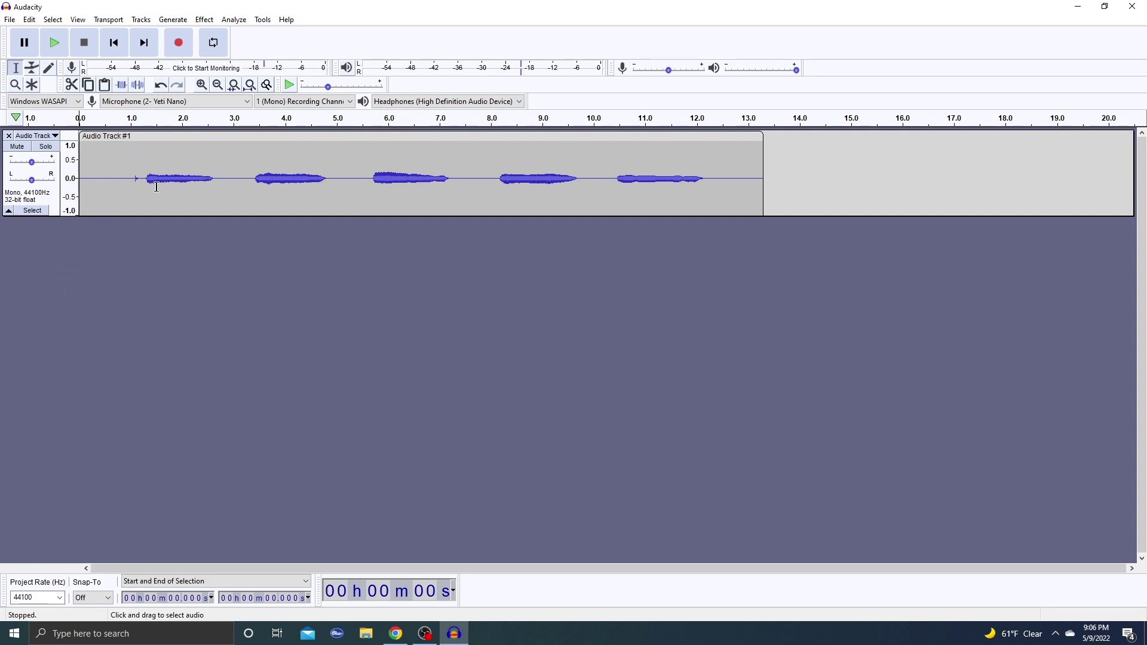
Delete the leading silence before the first vowel
left_click(131, 170)
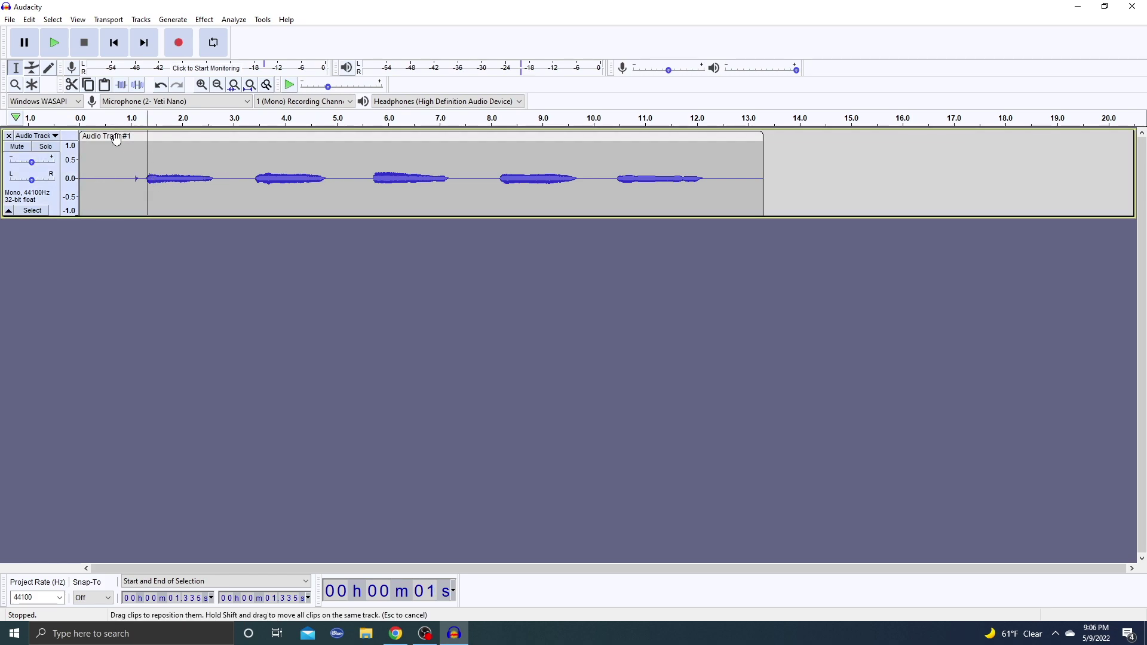
left_click_drag(132, 149, 24, 184)
key("Delete")
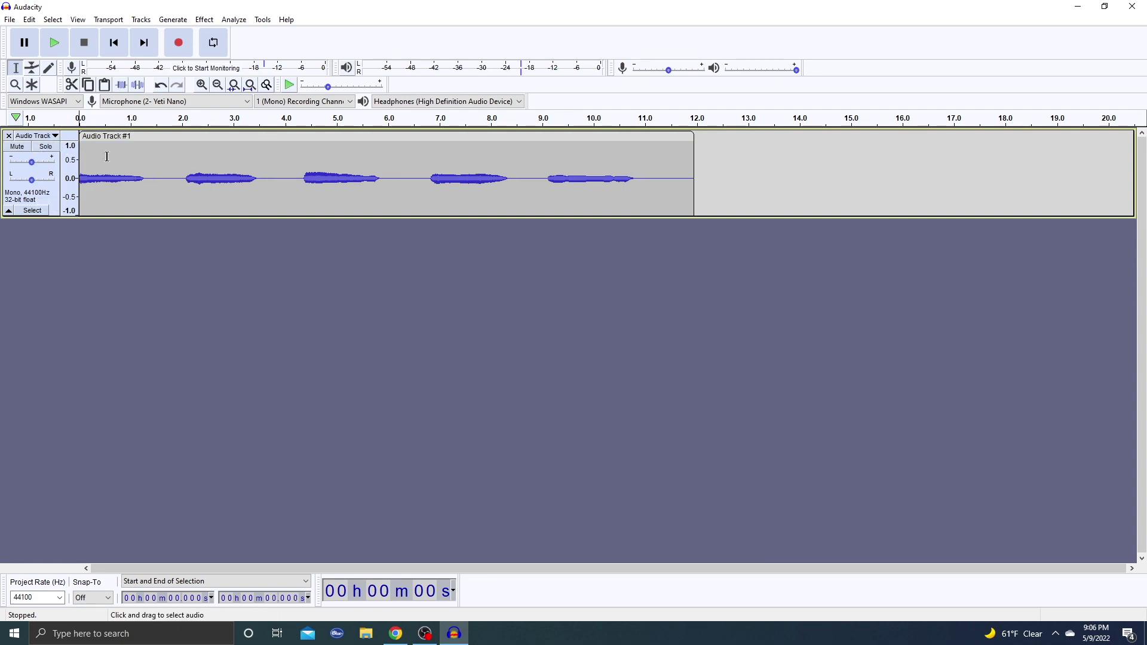
Delete everything after the first vowel, about 1.17 s, and play the trimmed clip
left_click_drag(187, 167, 143, 158)
left_click(143, 157)
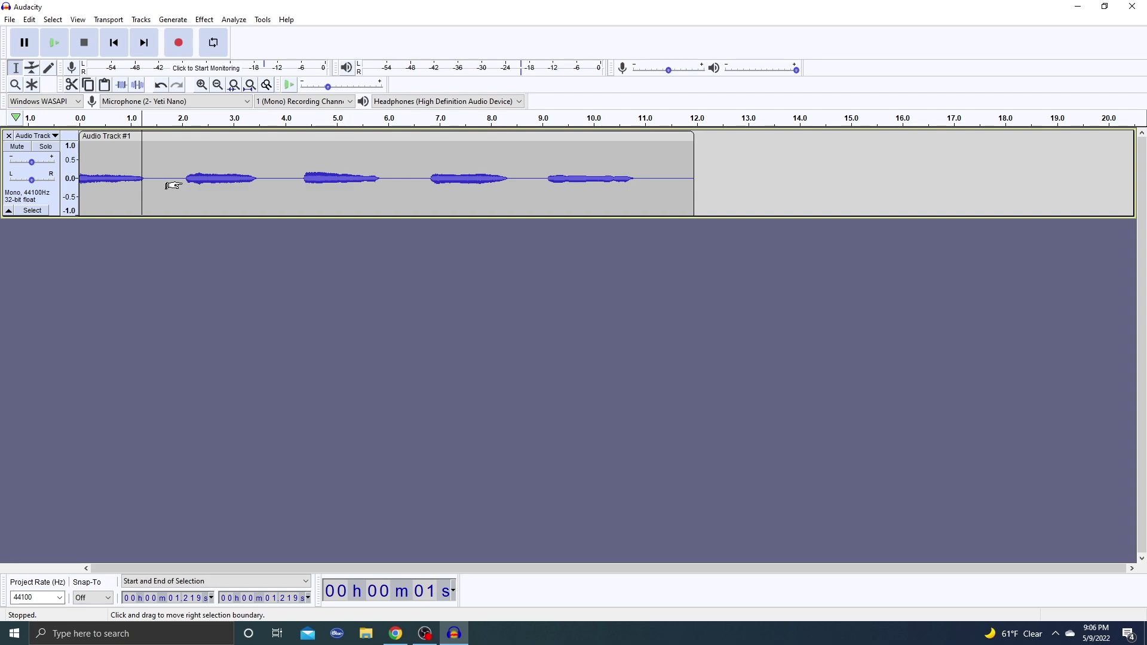
scroll(173, 185, "up", 2)
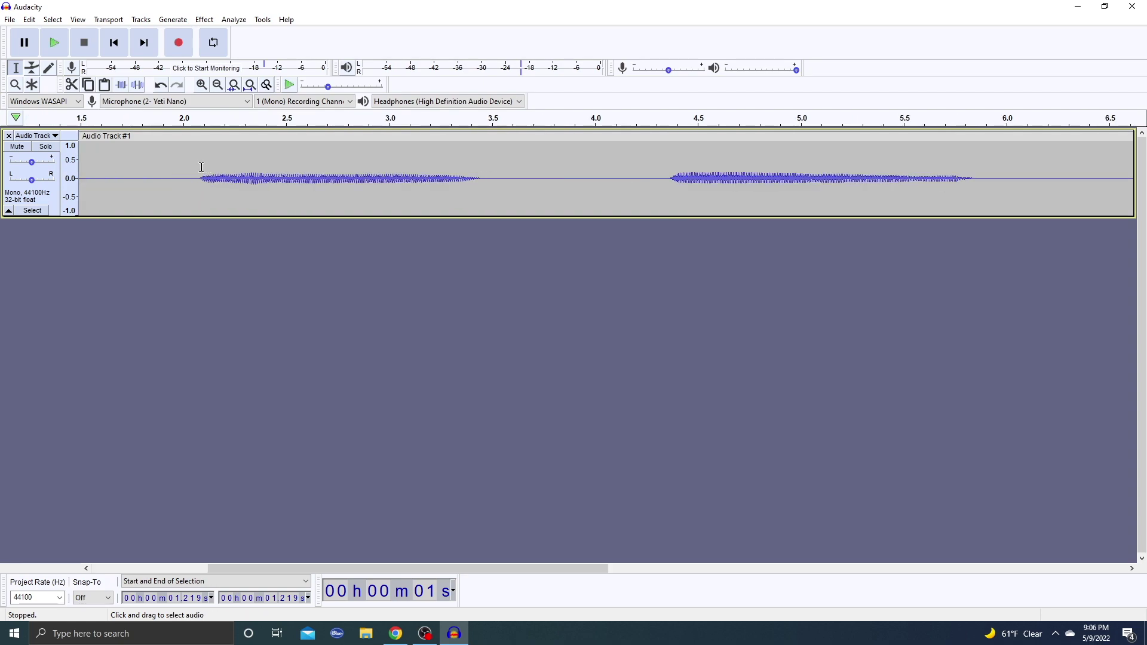
left_click_drag(200, 169, 169, 174)
left_click(133, 179)
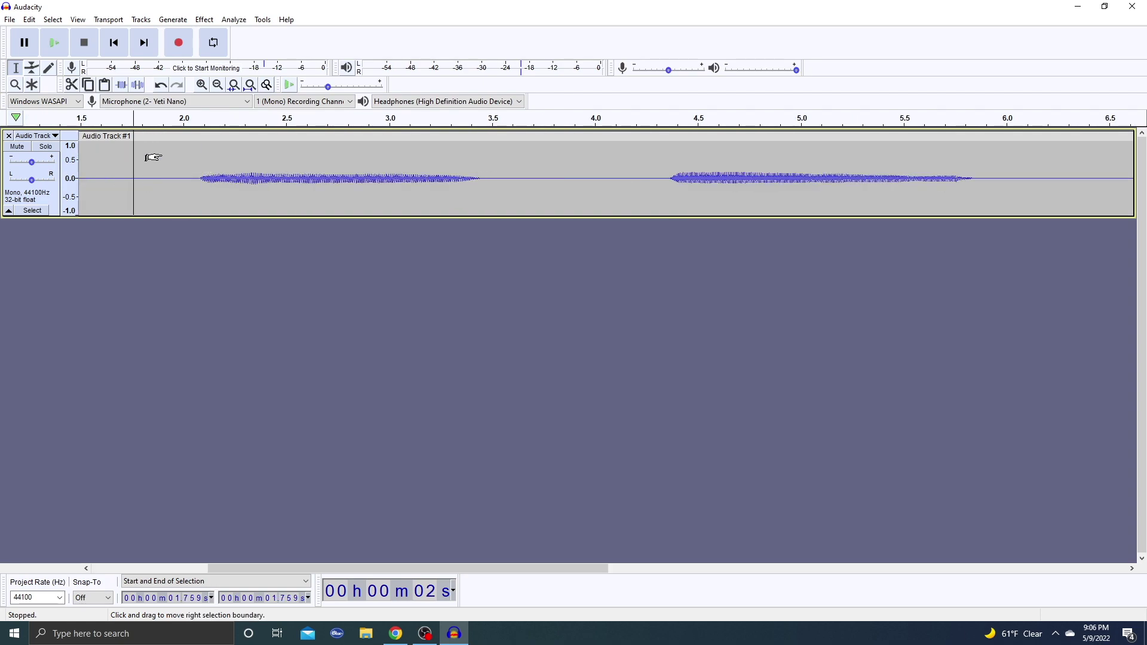
scroll(146, 158, "down", 2)
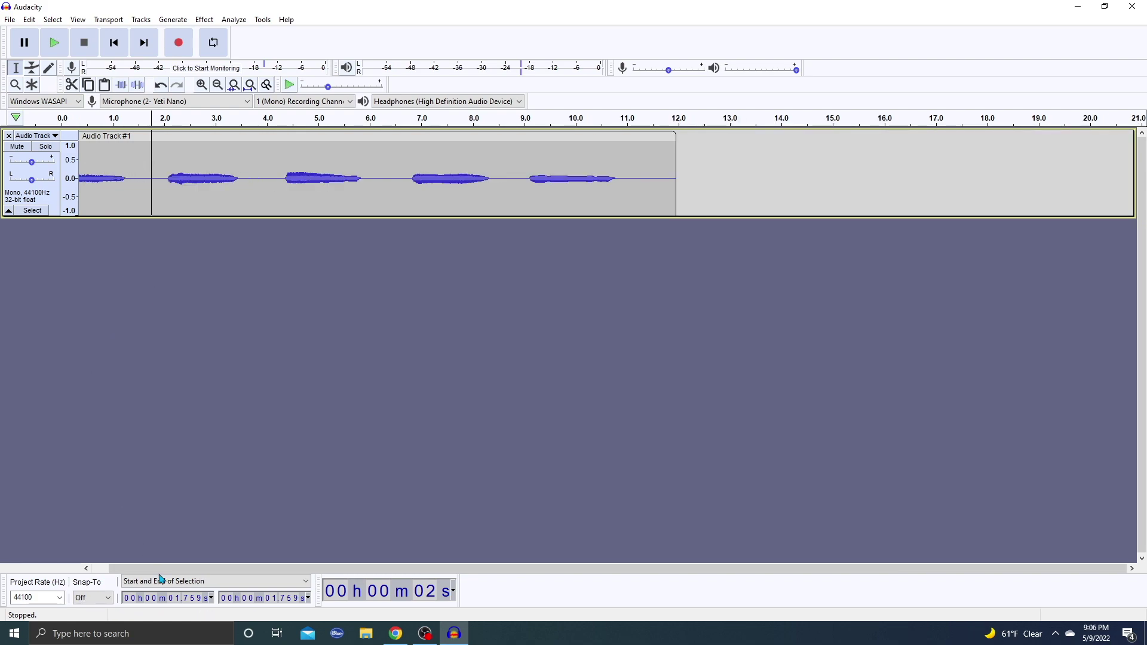
left_click_drag(117, 568, 100, 568)
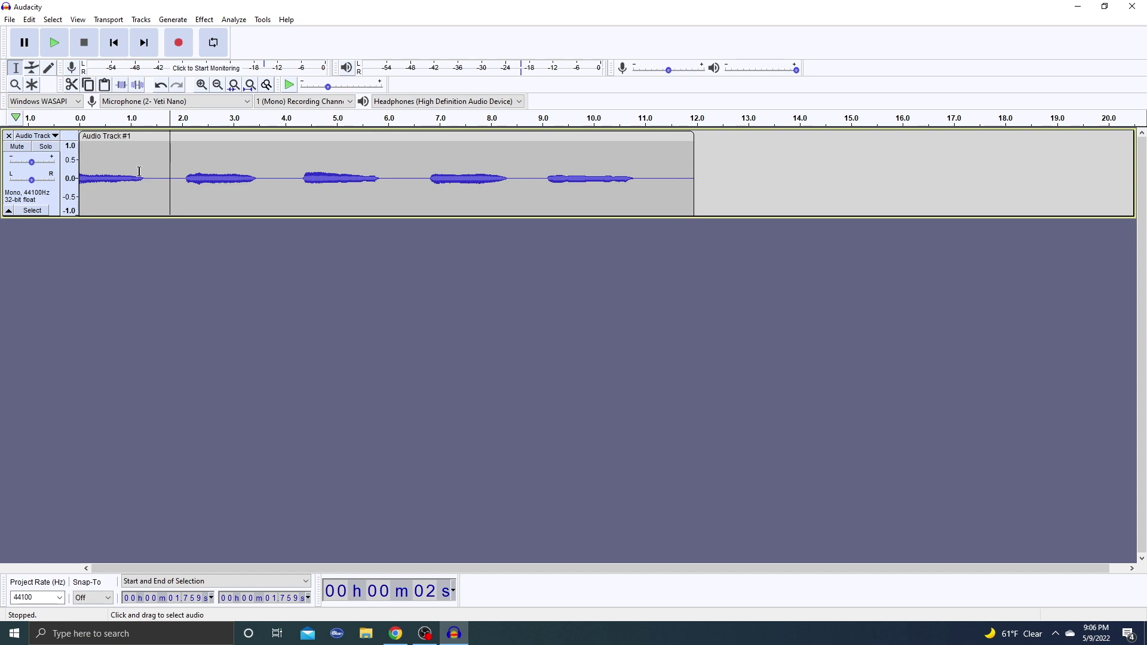
left_click_drag(139, 171, 693, 204)
key("Delete")
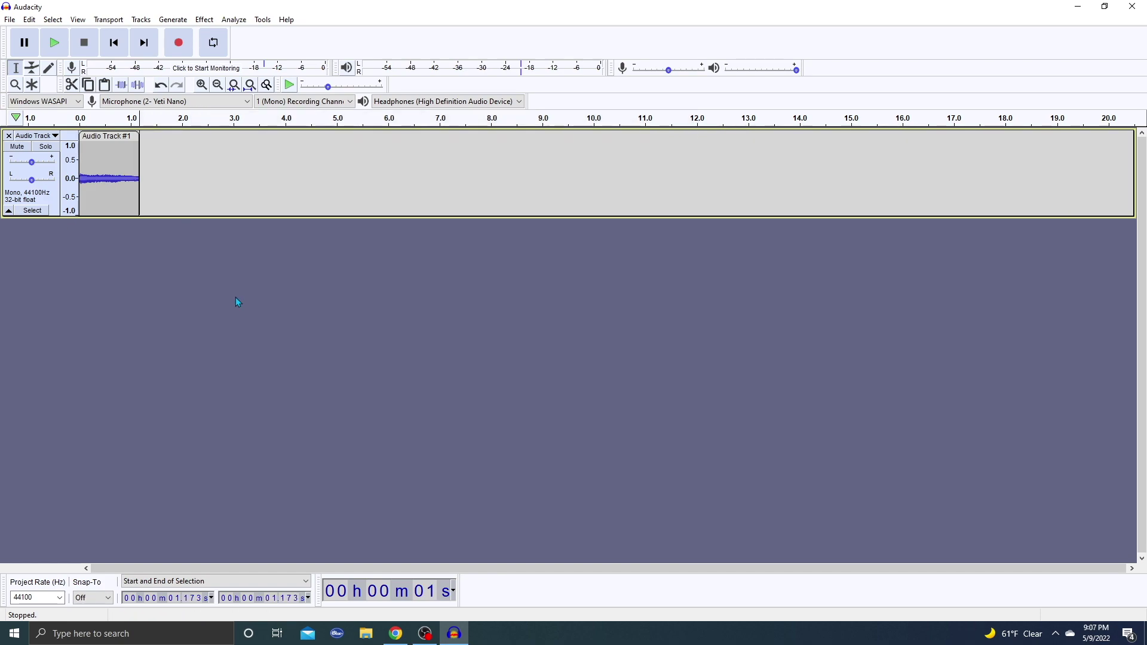
left_click(74, 123)
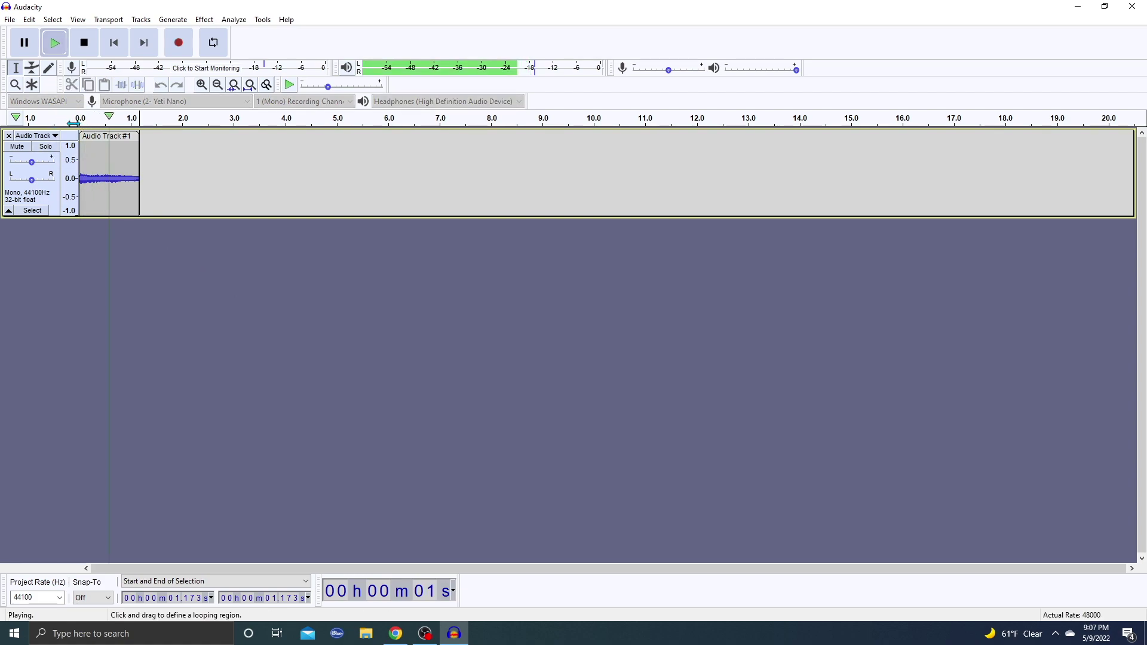
Start a WAV export and choose the Downloads folder as its destination
left_click(10, 20)
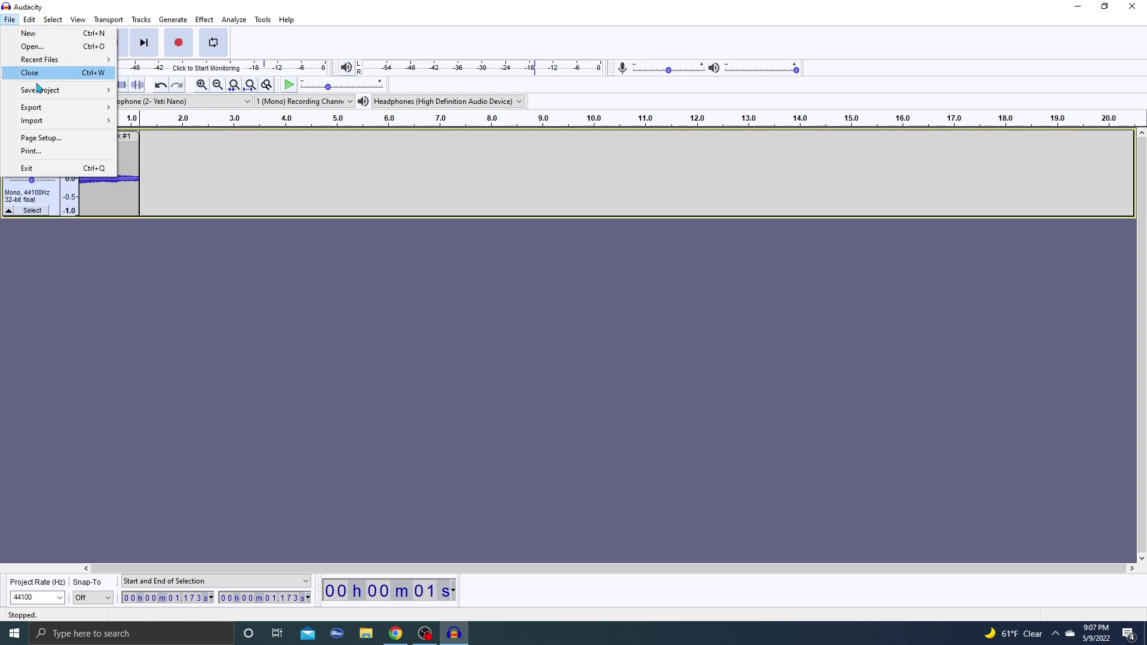
mouse_move(36, 108)
left_click(178, 124)
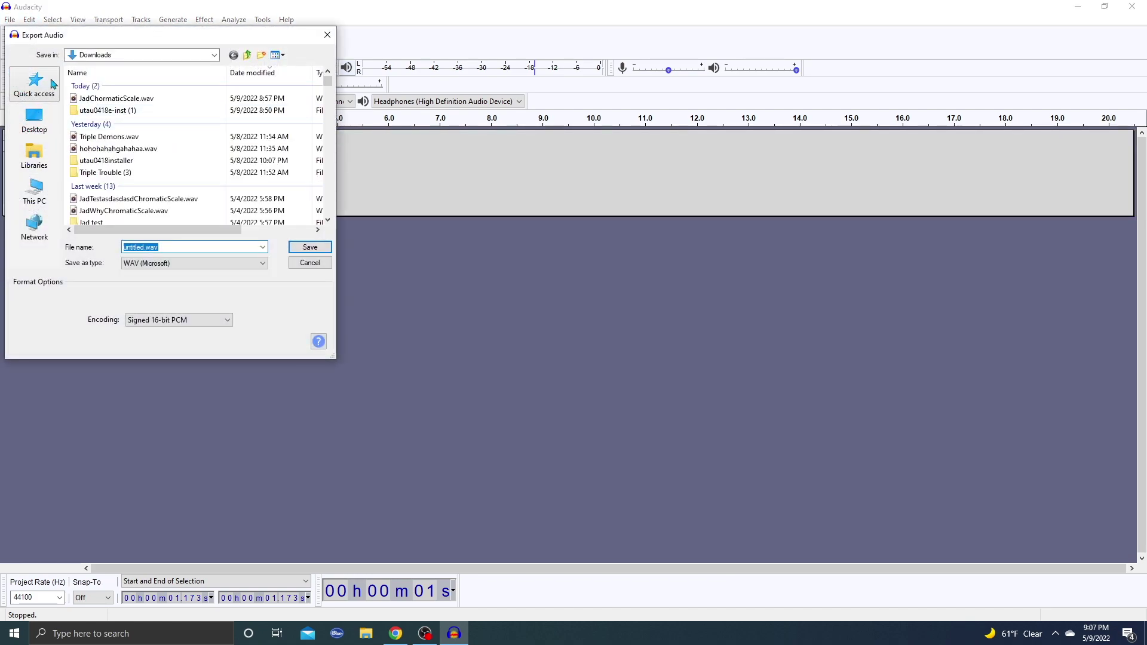
left_click(31, 89)
left_click(34, 192)
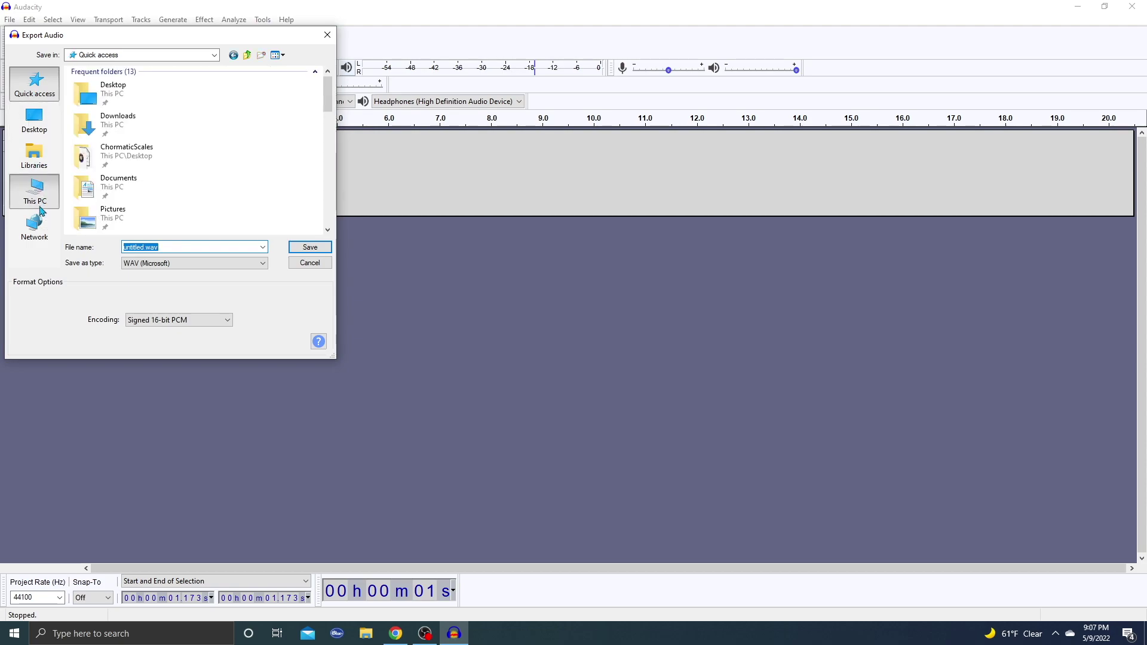
left_click(31, 148)
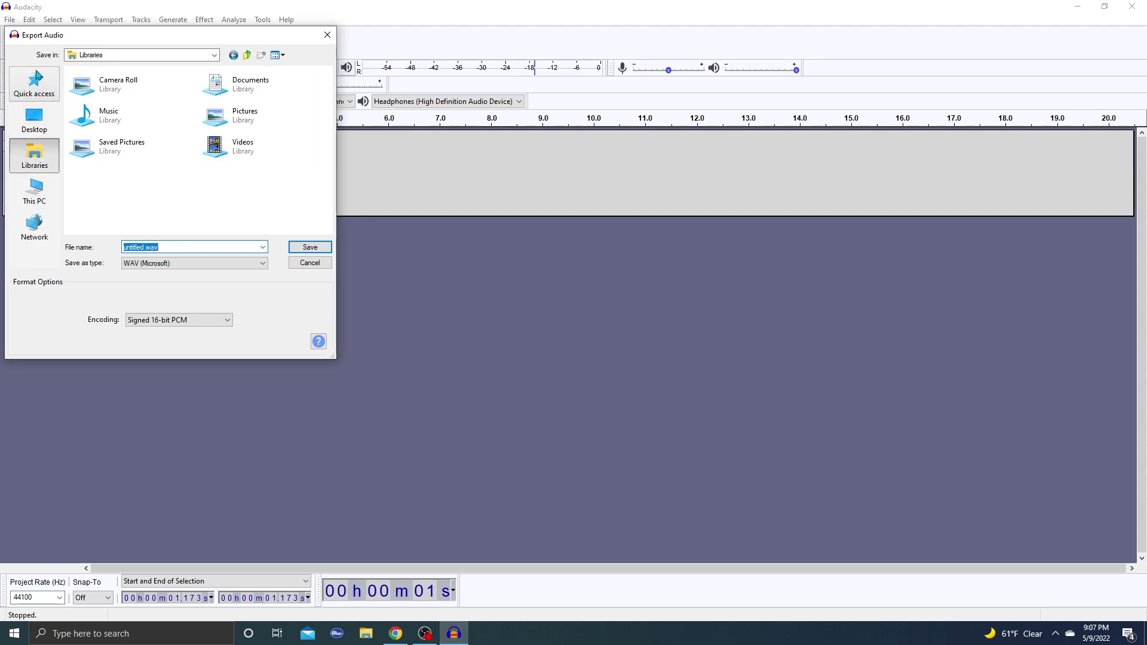
left_click(34, 88)
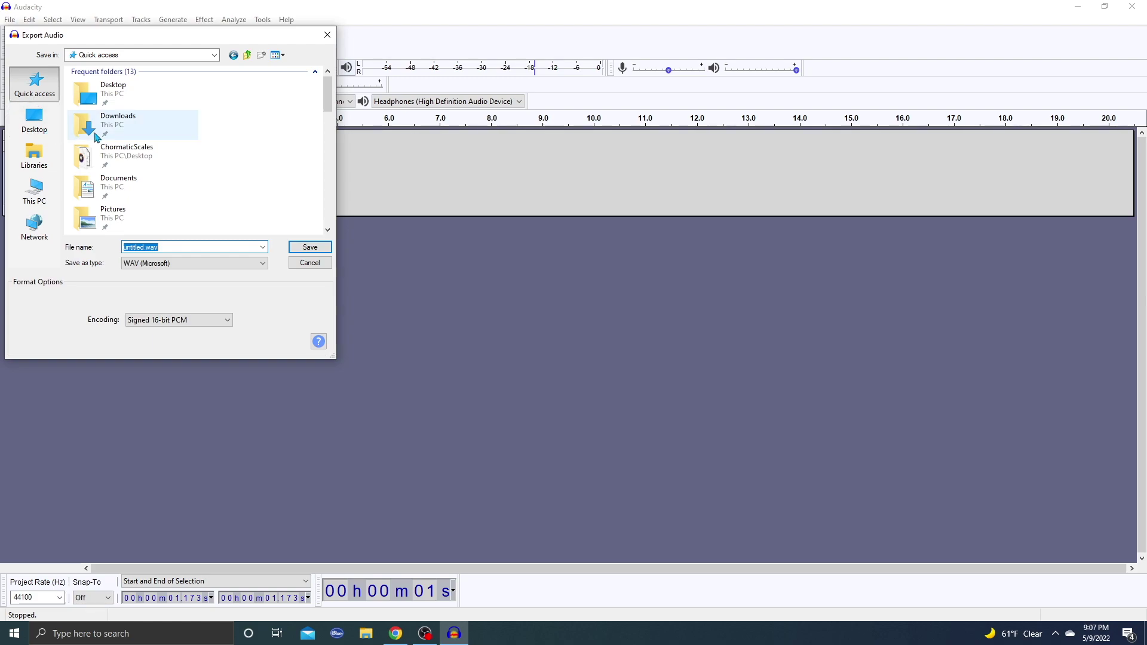
left_click(110, 135)
double_click(111, 135)
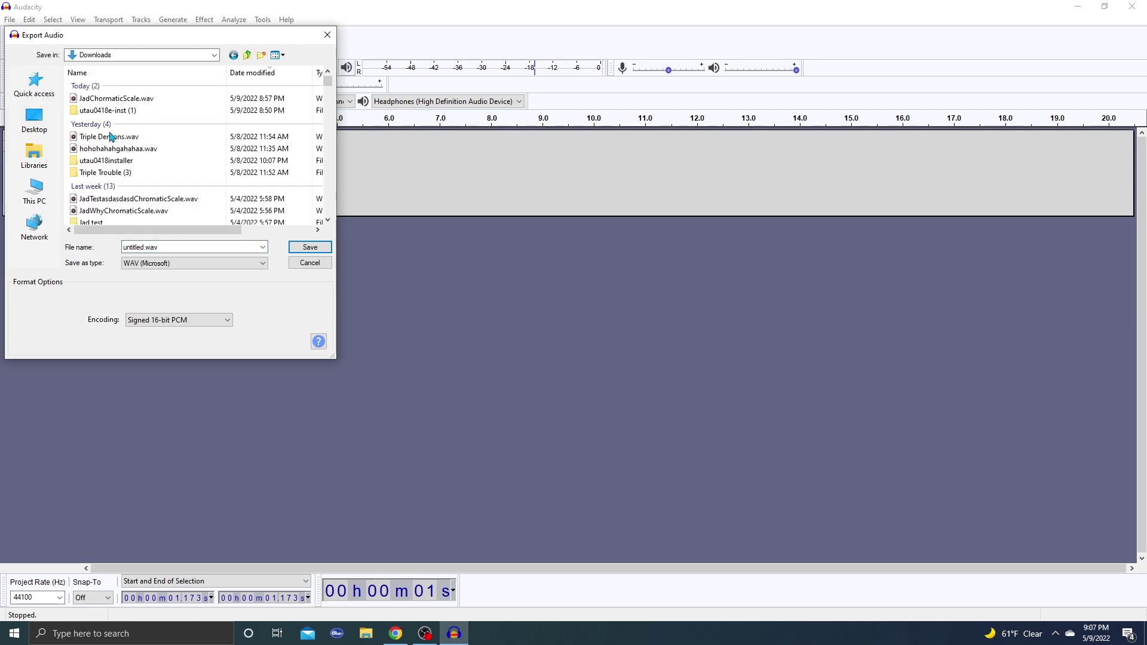
Name the file 'a', save it, and accept the metadata without tags
left_click(145, 247)
double_click(144, 247)
type("a")
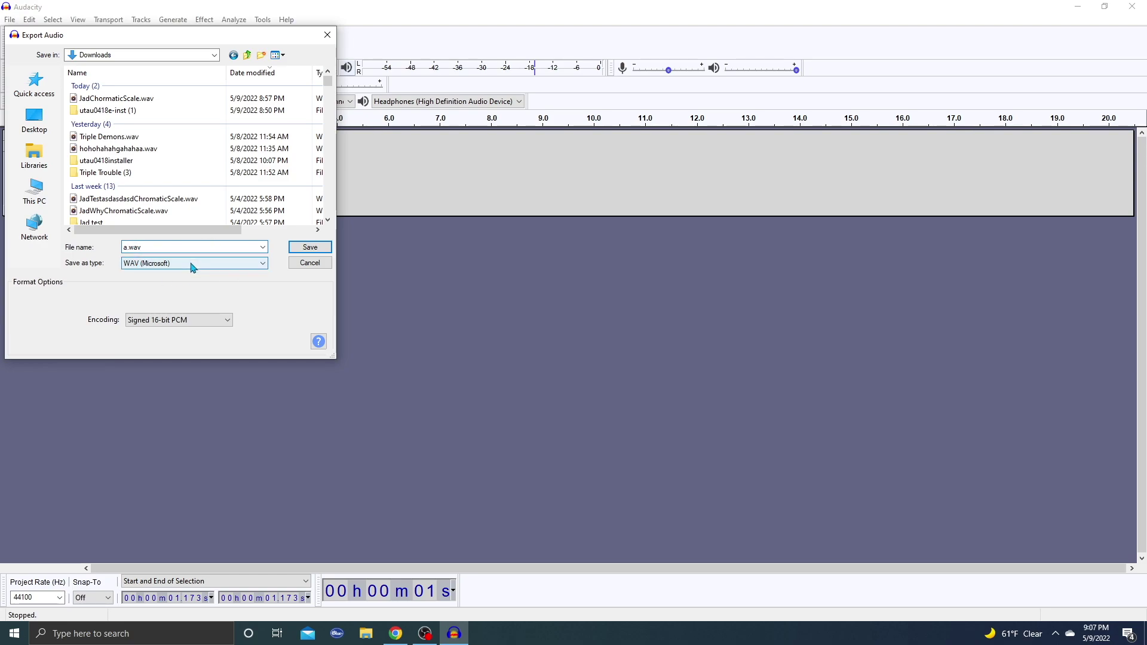
left_click(311, 250)
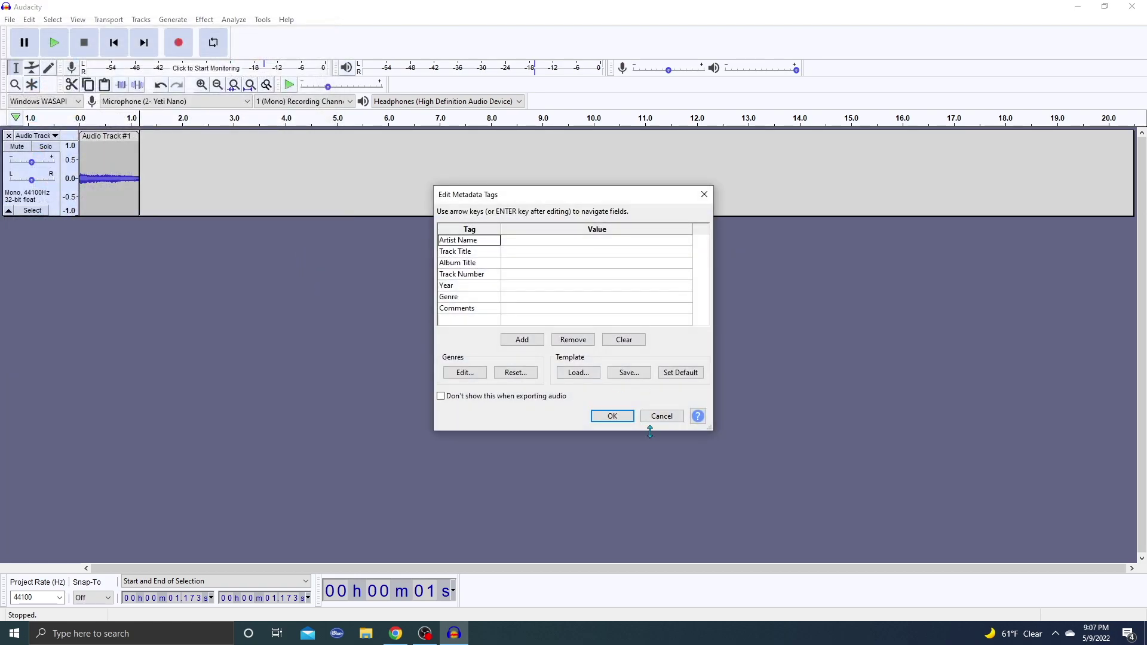
left_click(614, 417)
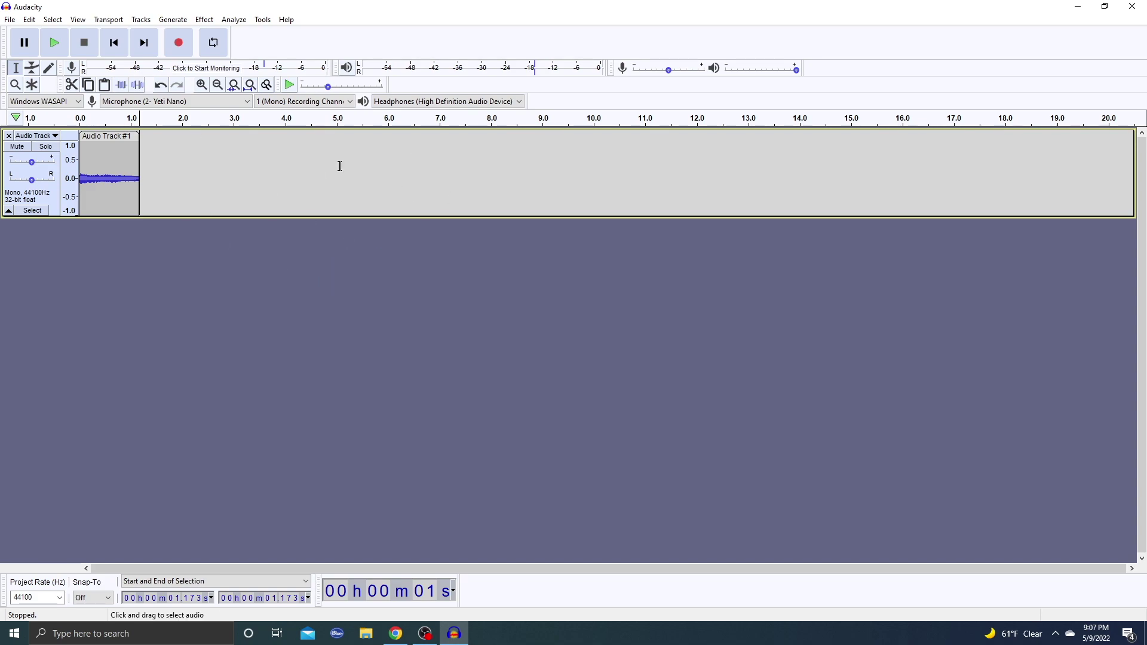
Step through undo and redo to get the recording back
key("ctrl+z")
key("ctrl+z")
key("ctrl+z")
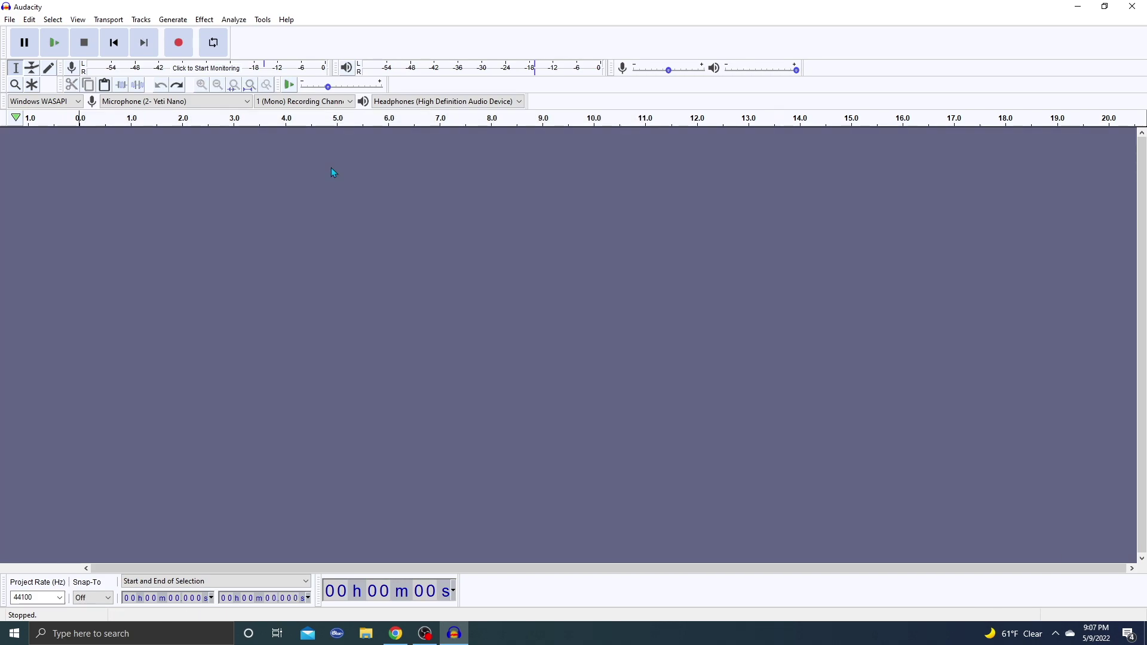
key("ctrl+y")
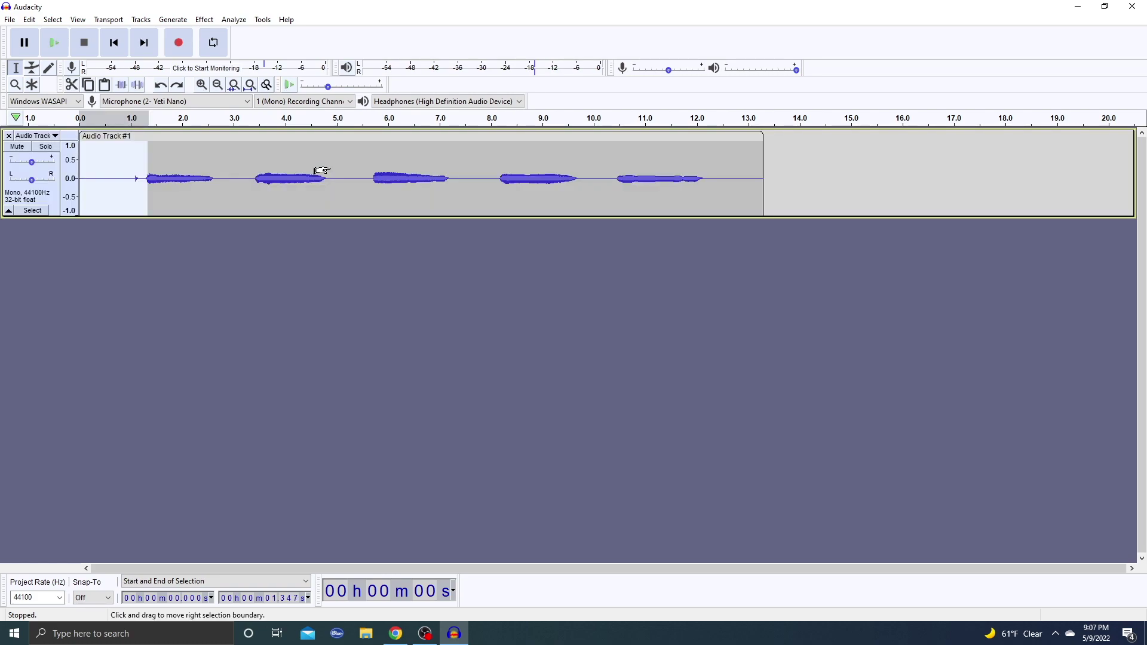
key("ctrl+z")
key("ctrl+y")
key("ctrl+z")
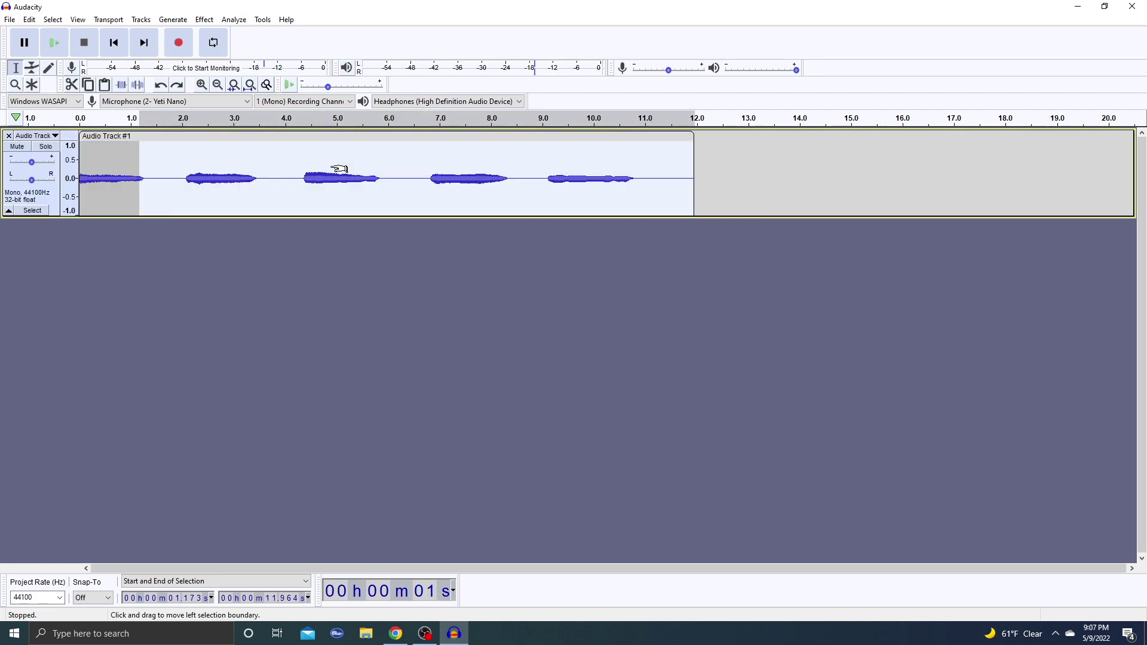
Delete the first vowel up to about 2.1 s and the audio after the second vowel
left_click(172, 168)
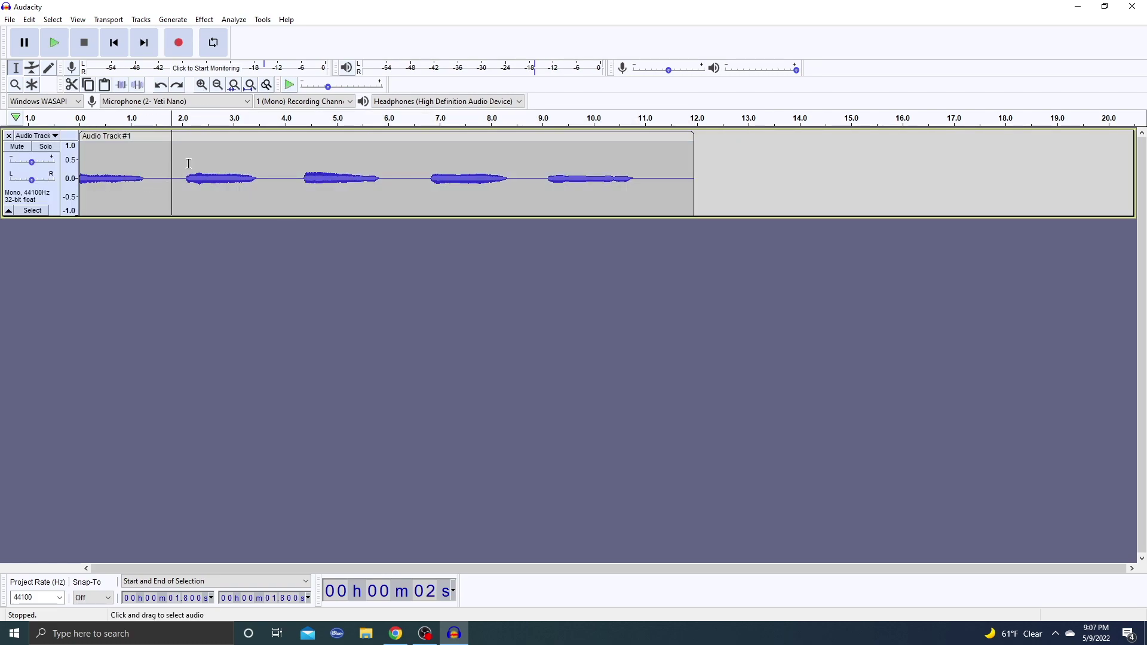
left_click_drag(189, 164, 3, 221)
key("Delete")
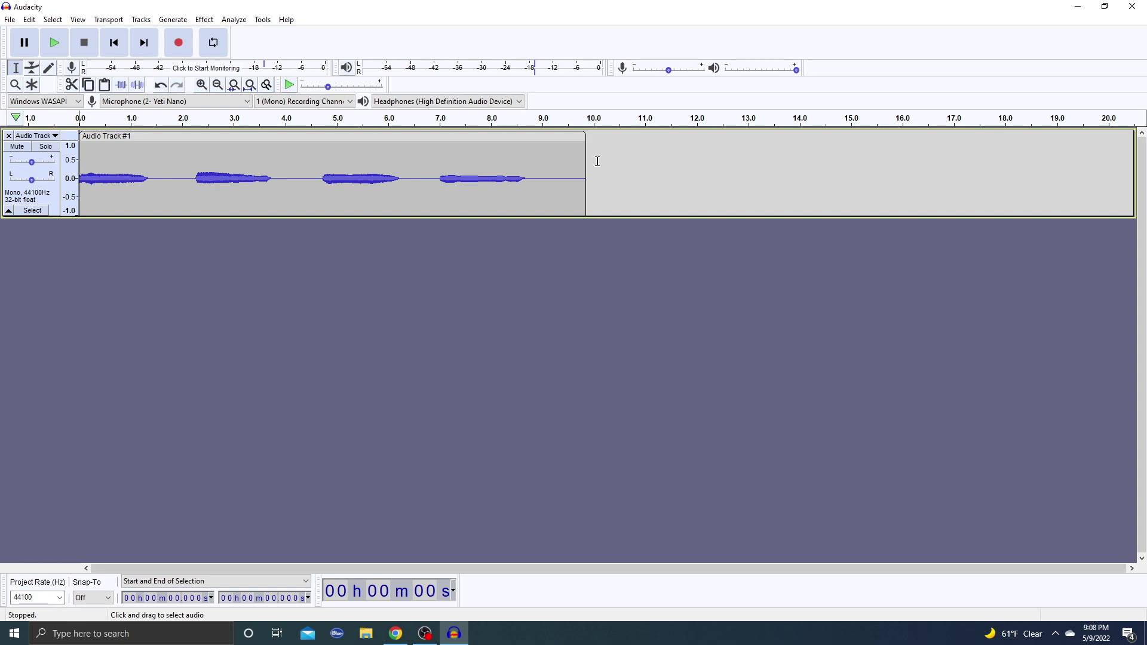
left_click_drag(595, 161, 147, 163)
left_click(10, 20)
left_click(18, 105)
key("Escape")
left_click_drag(219, 148, 153, 146)
key("Delete")
Export the remaining second-vowel clip as a WAV file to Downloads
left_click(10, 19)
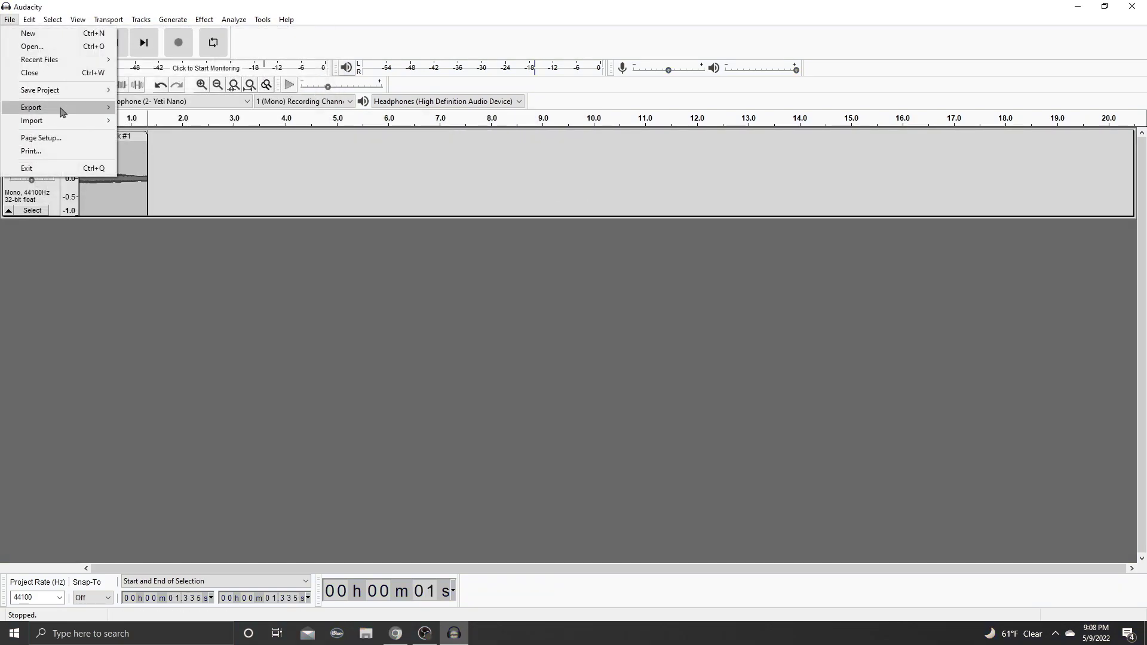
left_click(18, 105)
left_click(310, 247)
key("Delete")
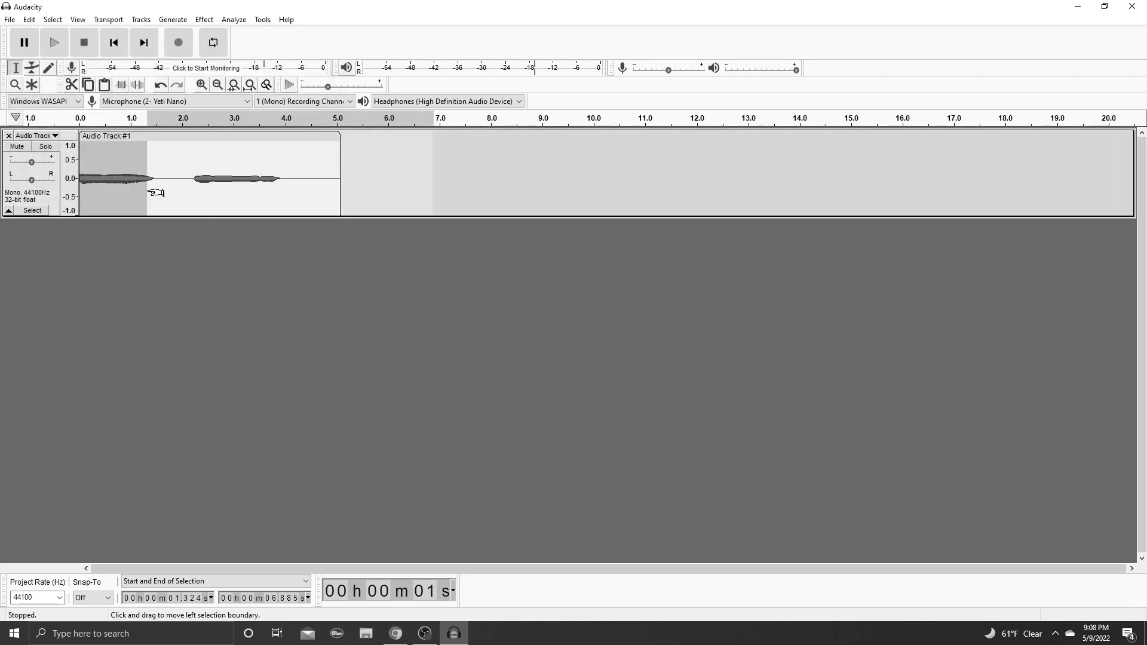
left_click(10, 20)
mouse_move(110, 114)
left_click(156, 120)
left_click(310, 248)
left_click(593, 414)
Trim the next tail off the clip and export it again as WAV
left_click_drag(301, 185, 160, 183)
key("Delete")
left_click(10, 20)
mouse_move(24, 105)
left_click(157, 120)
left_click(310, 248)
left_click(609, 414)
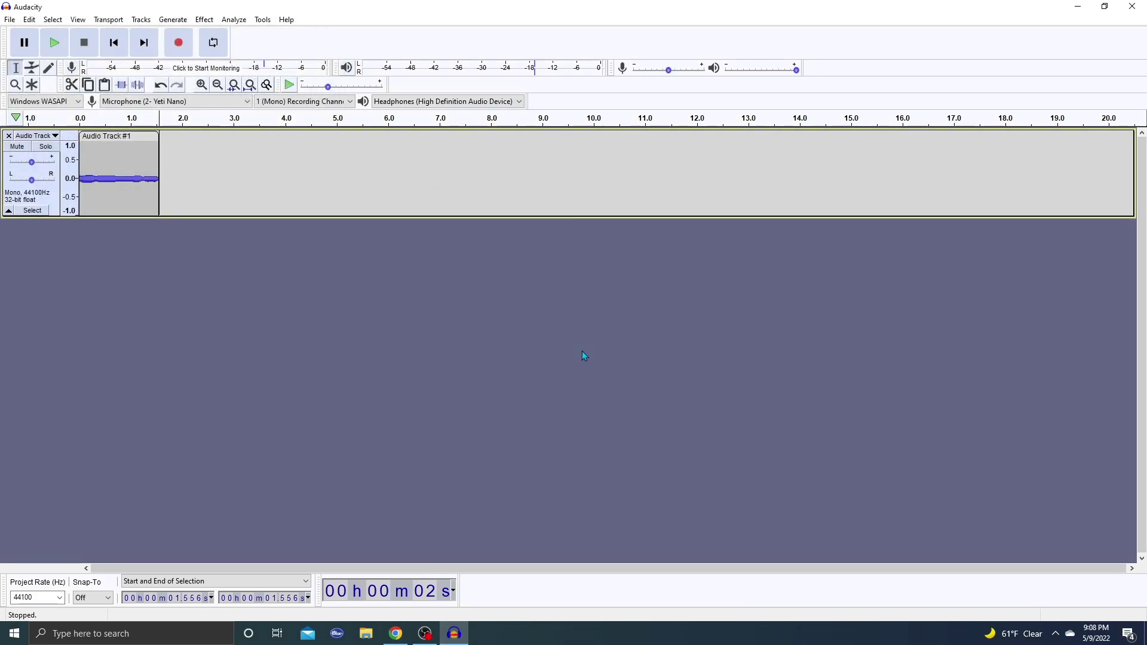
Close Audacity without saving the project
left_click(1132, 6)
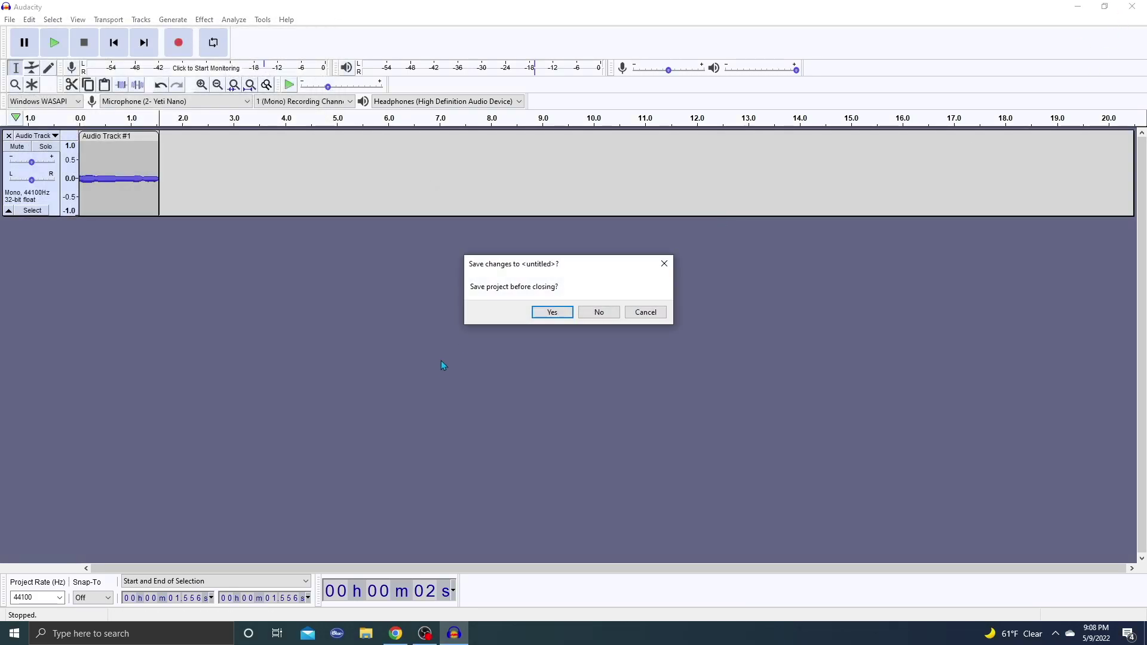
left_click(600, 313)
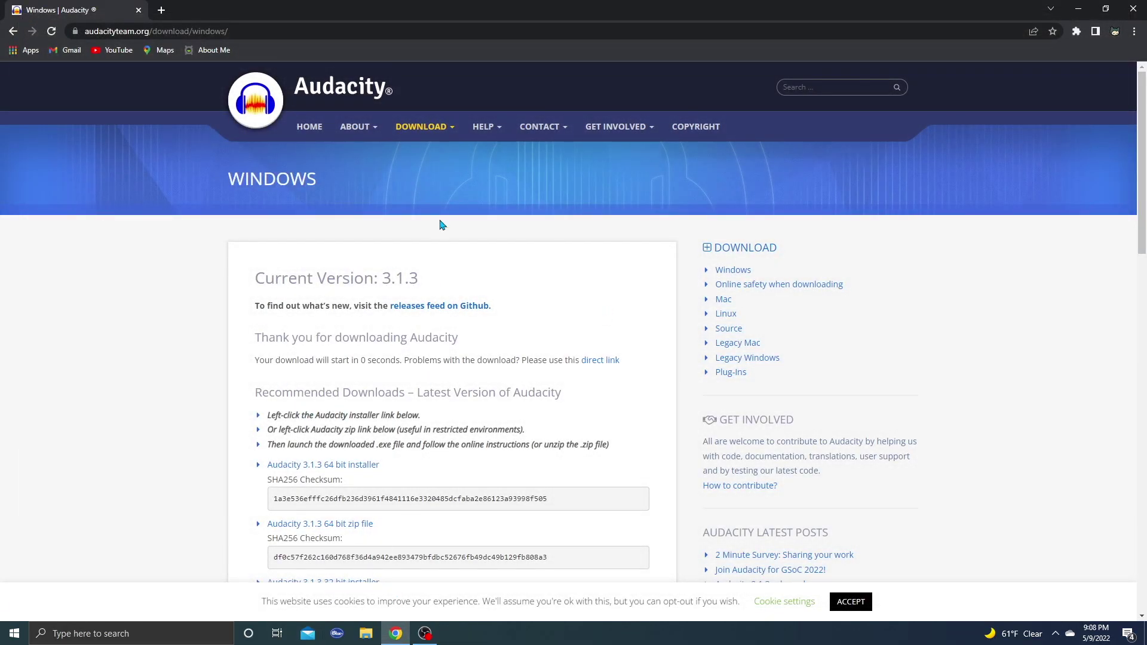
left_click(374, 634)
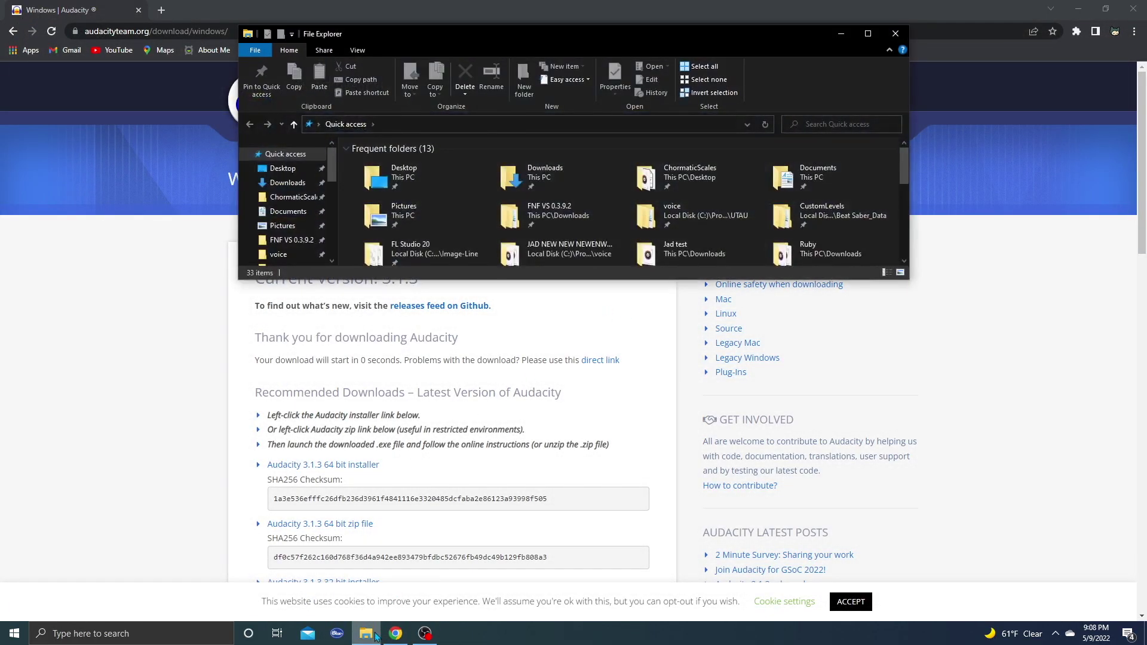
key("alt+F4")
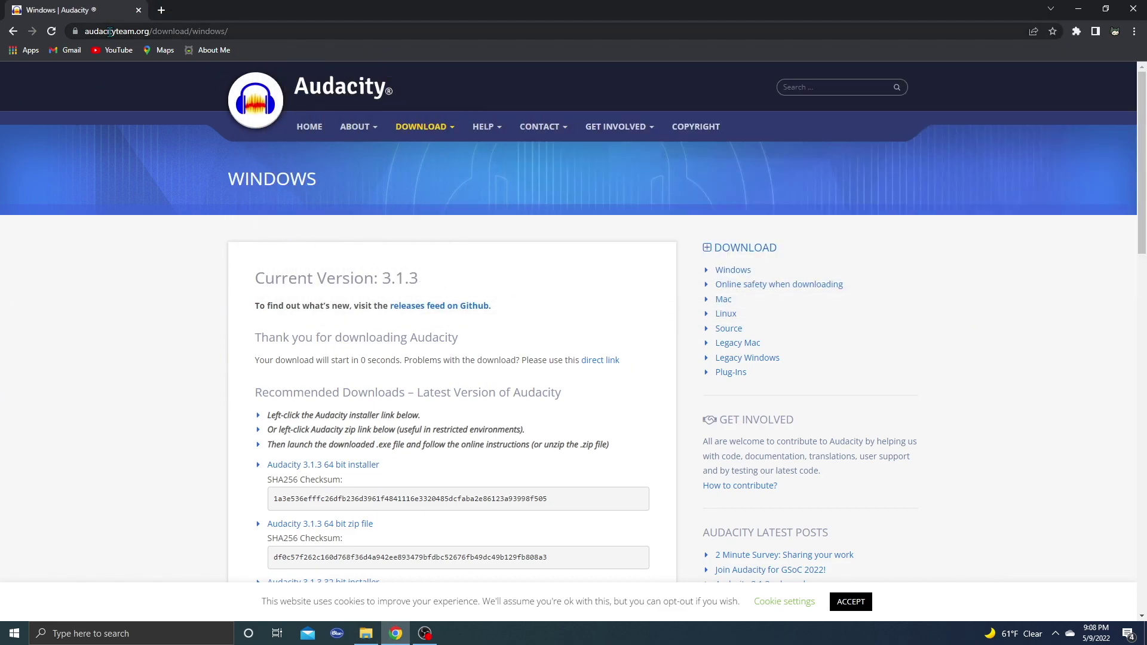
Go to the UTAU download site by entering utau in Chrome's address bar
left_click(110, 32)
type("utau")
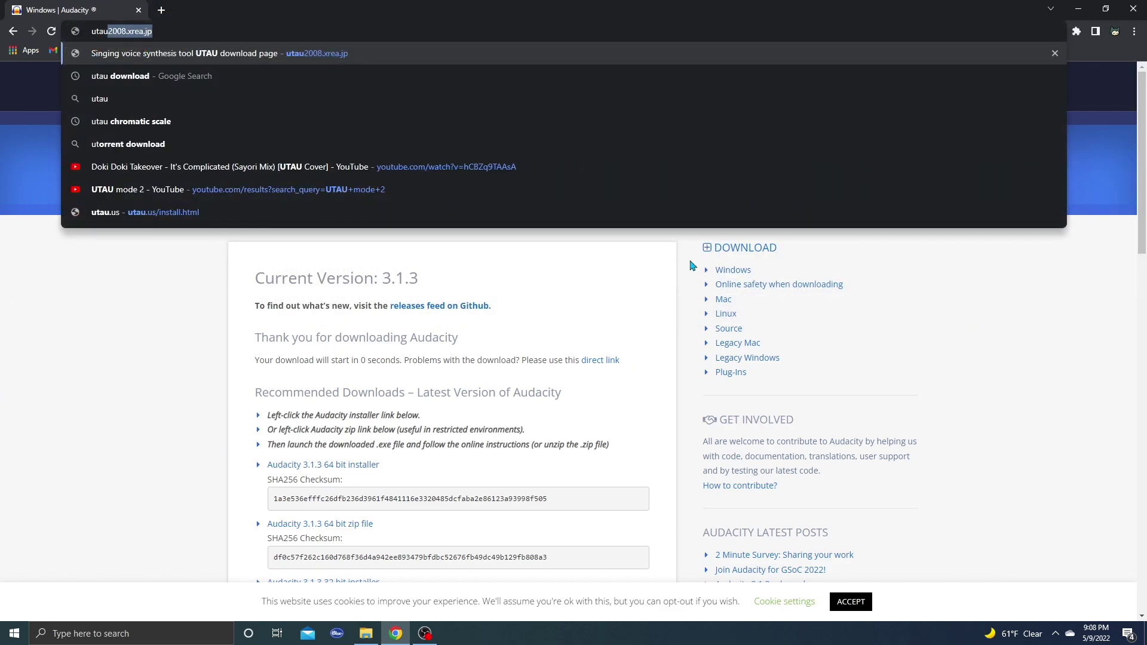
key("Return")
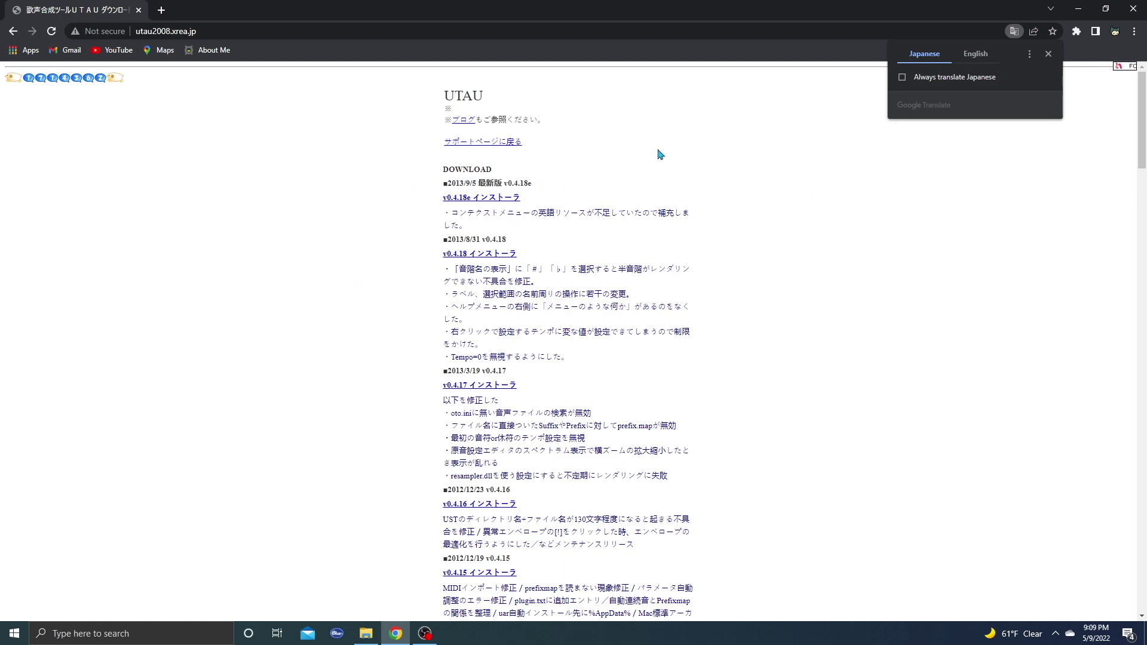
Switch the page to English and download utau0418e-inst (2).zip via the v0.4.18e installer link
left_click(976, 60)
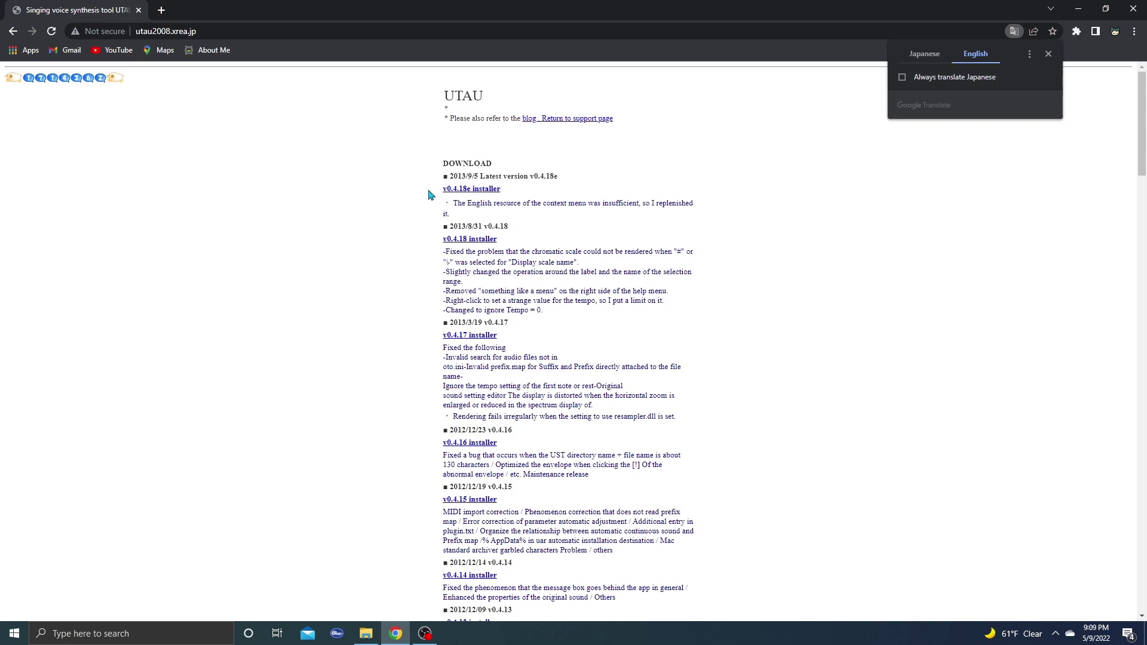
left_click(472, 189)
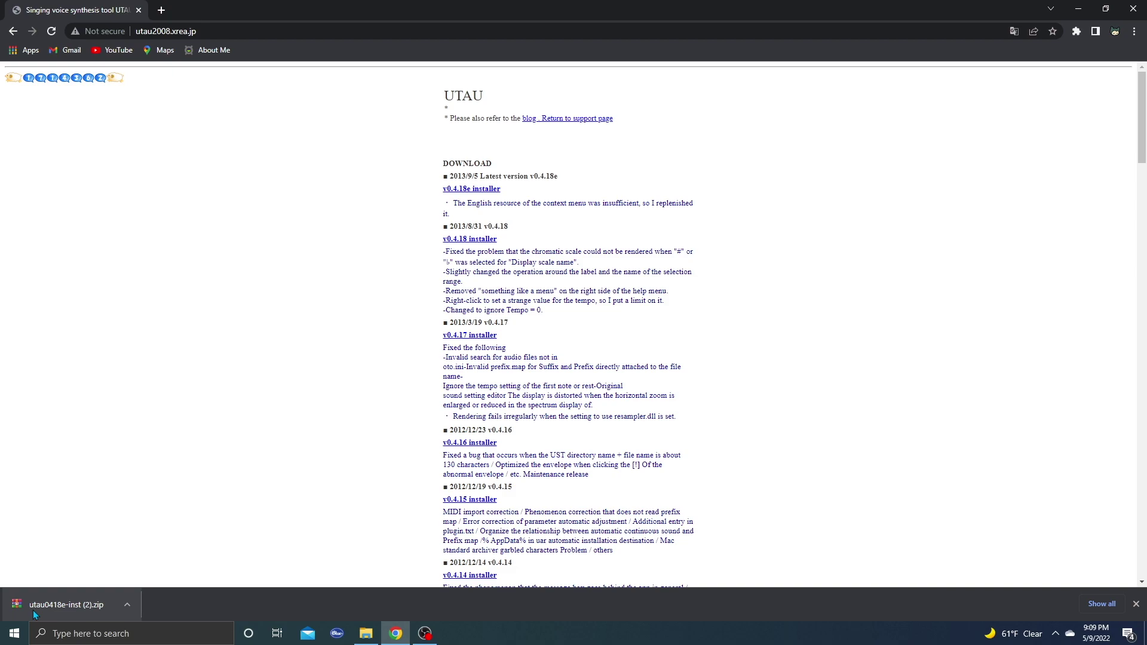
Show Downloads in File Explorer, select utau0418e-inst (2).zip, and shift the window left
left_click(365, 633)
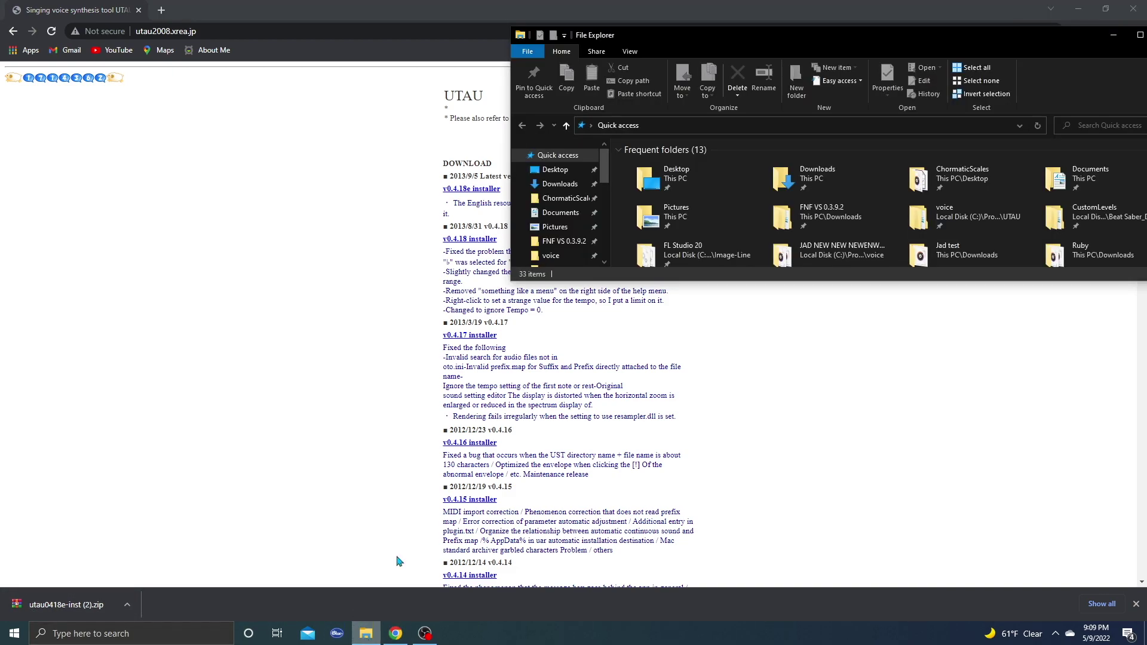
left_click(559, 184)
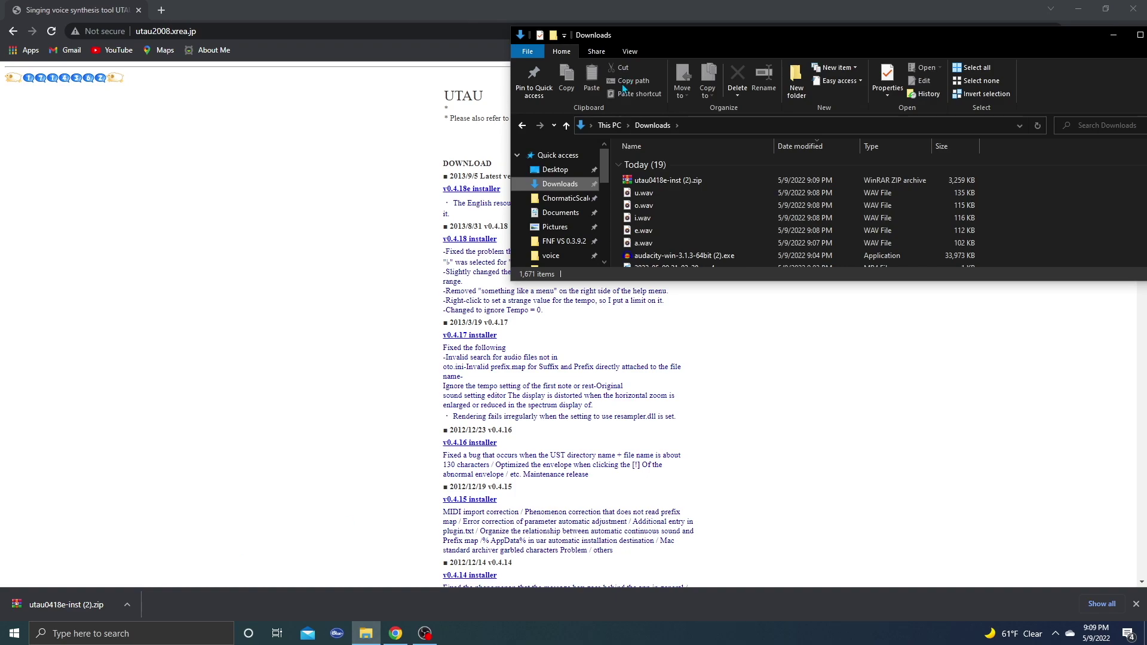
left_click(664, 182)
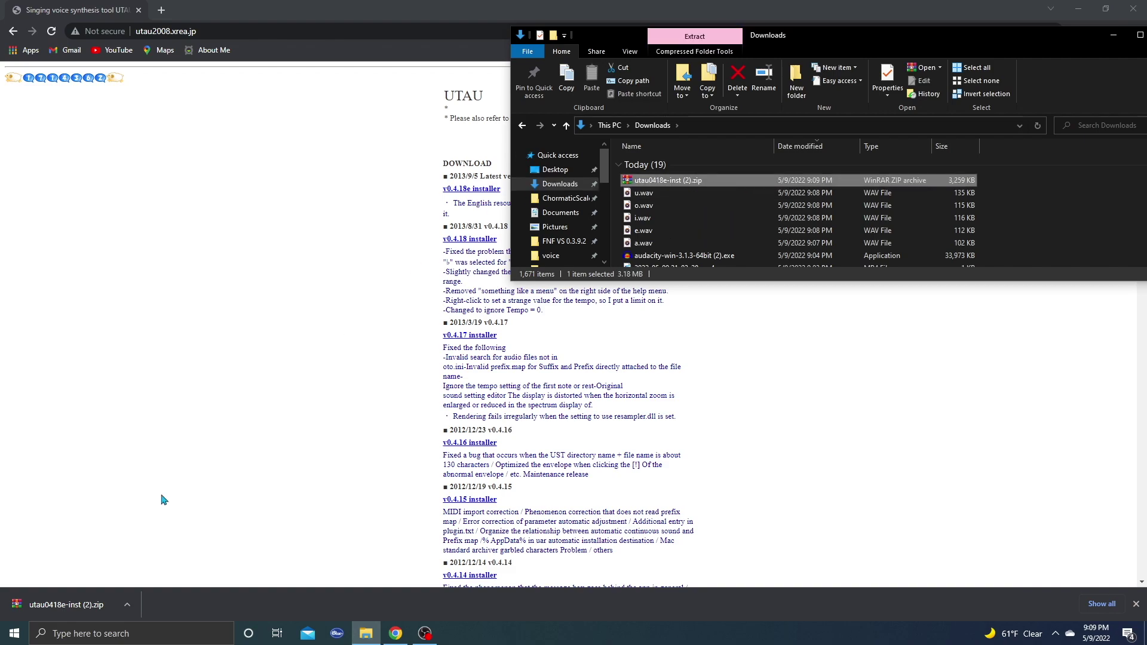
left_click_drag(803, 44, 607, 62)
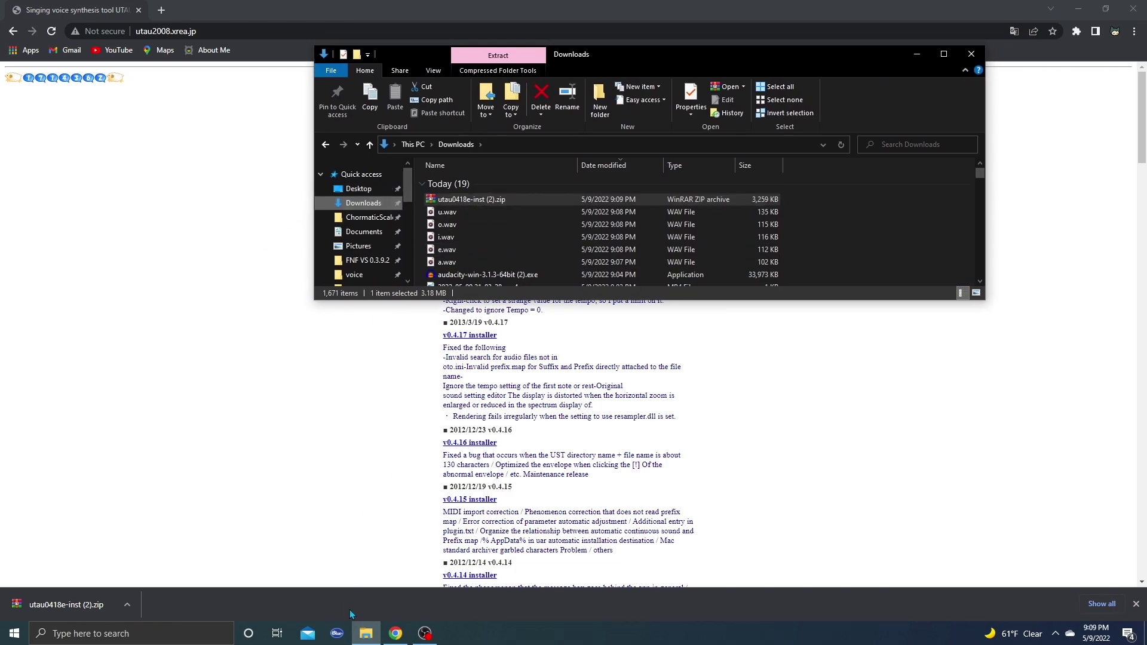
Extract the UTAU installer zip and run utau0418e-inst.exe from the extracted folder
right_click(475, 204)
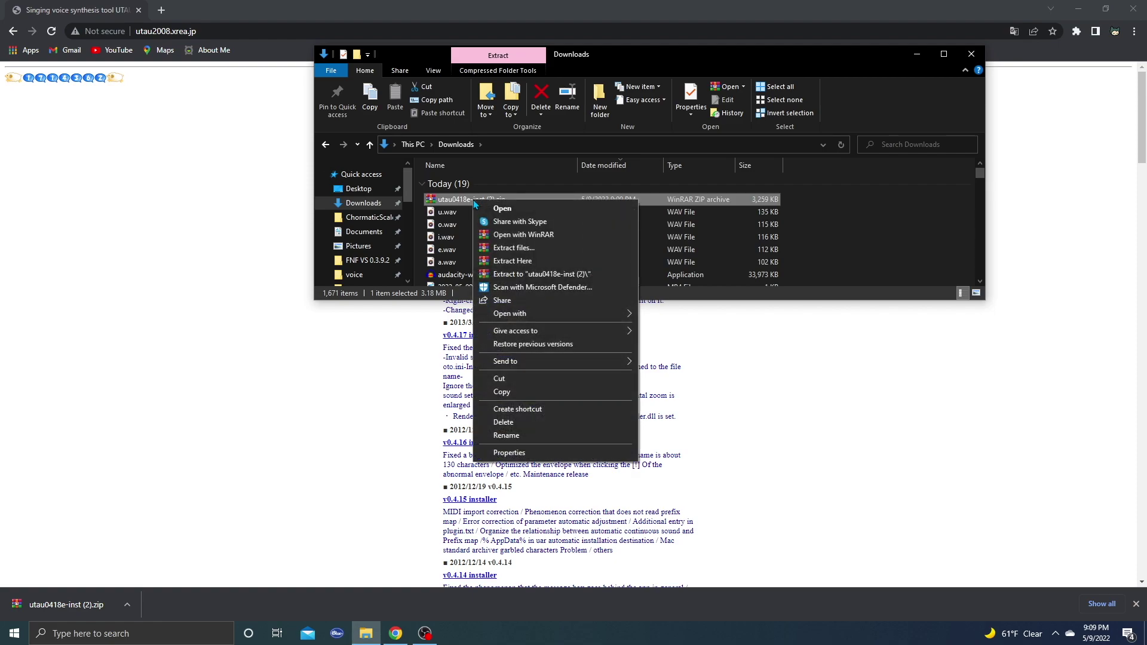
left_click(537, 275)
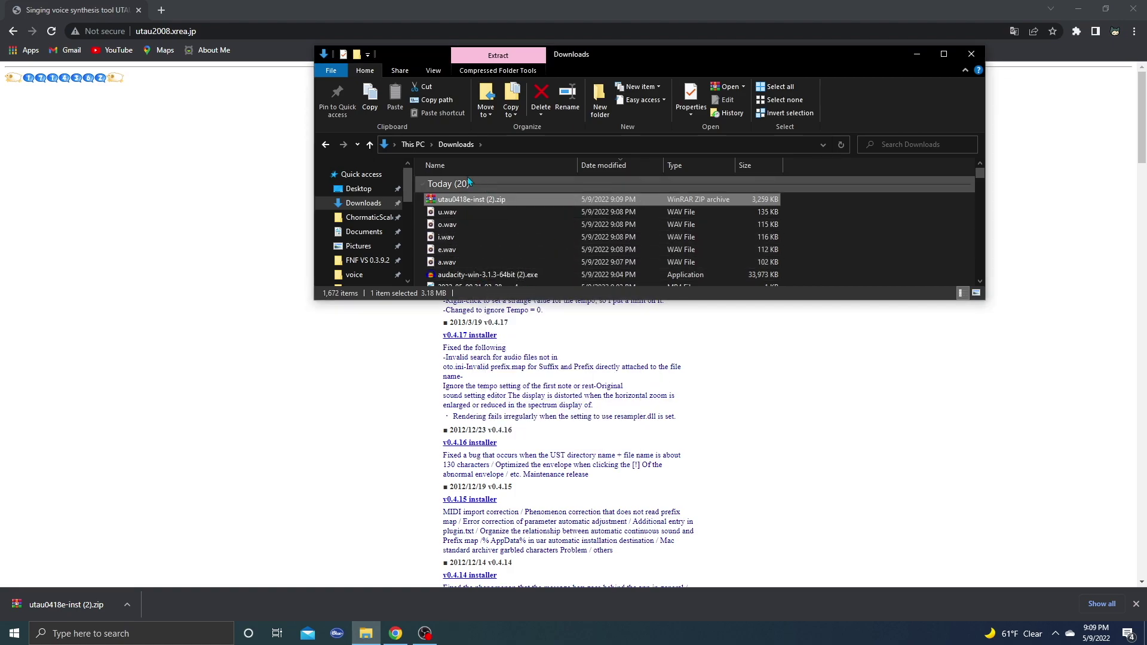
scroll(501, 203, "down", 5)
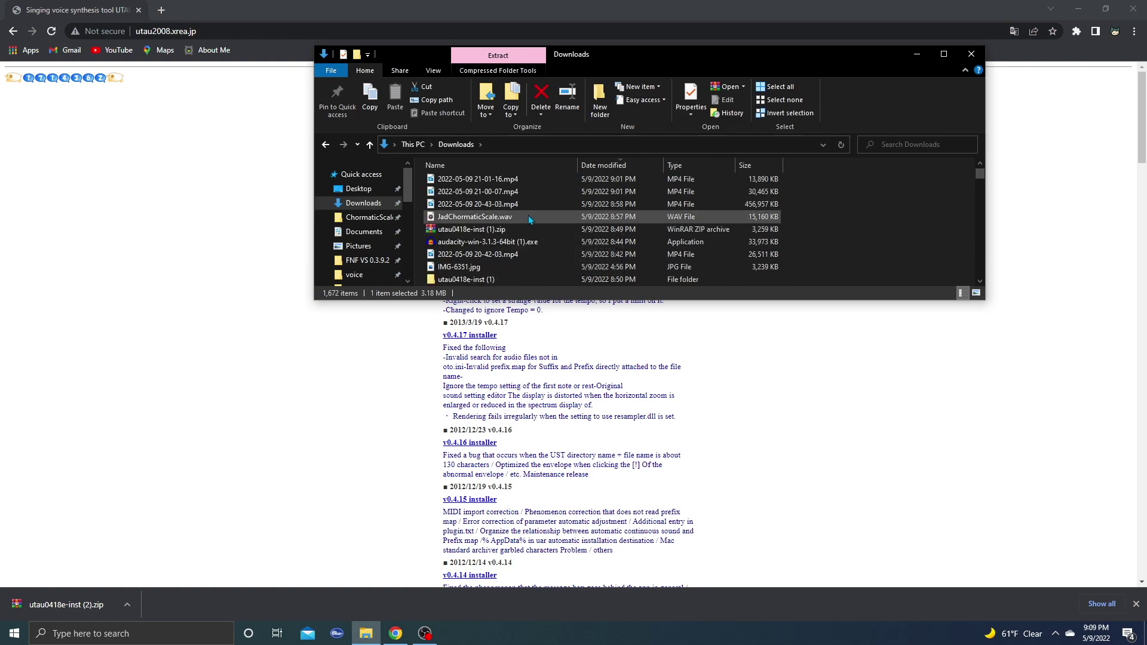
scroll(507, 230, "down", 1)
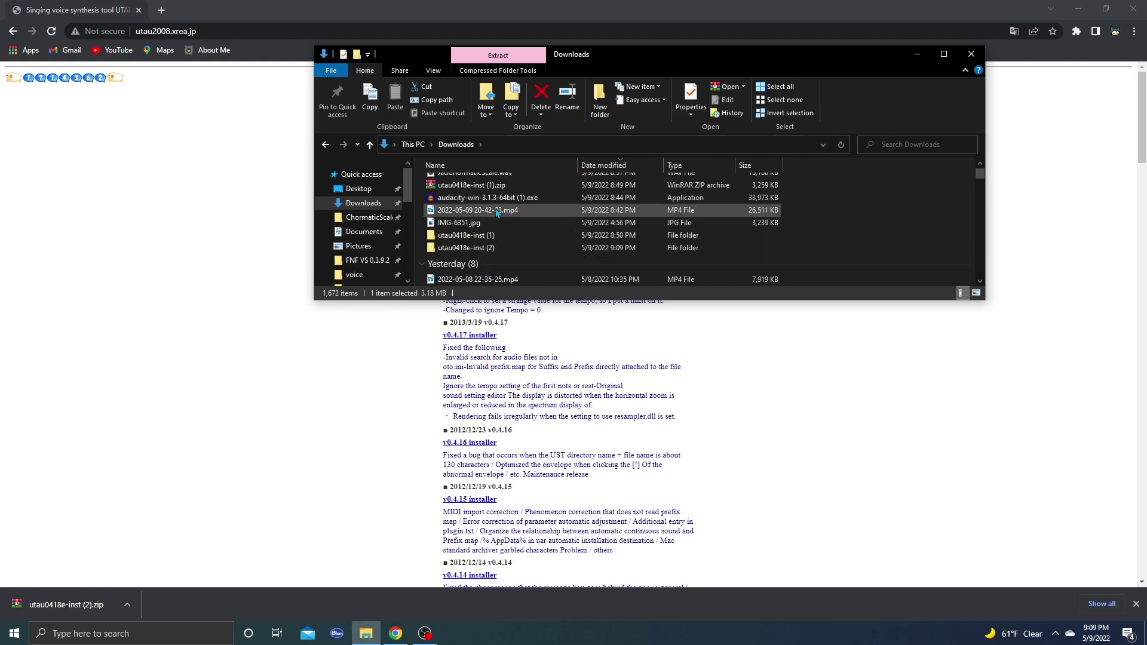
double_click(486, 248)
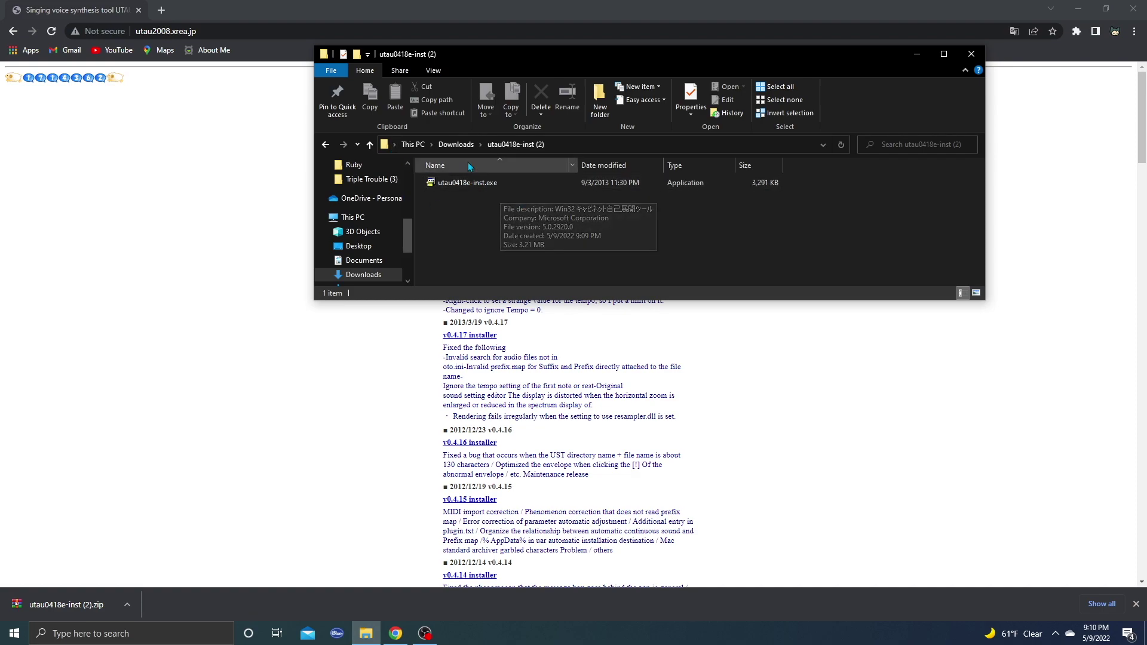
double_click(461, 188)
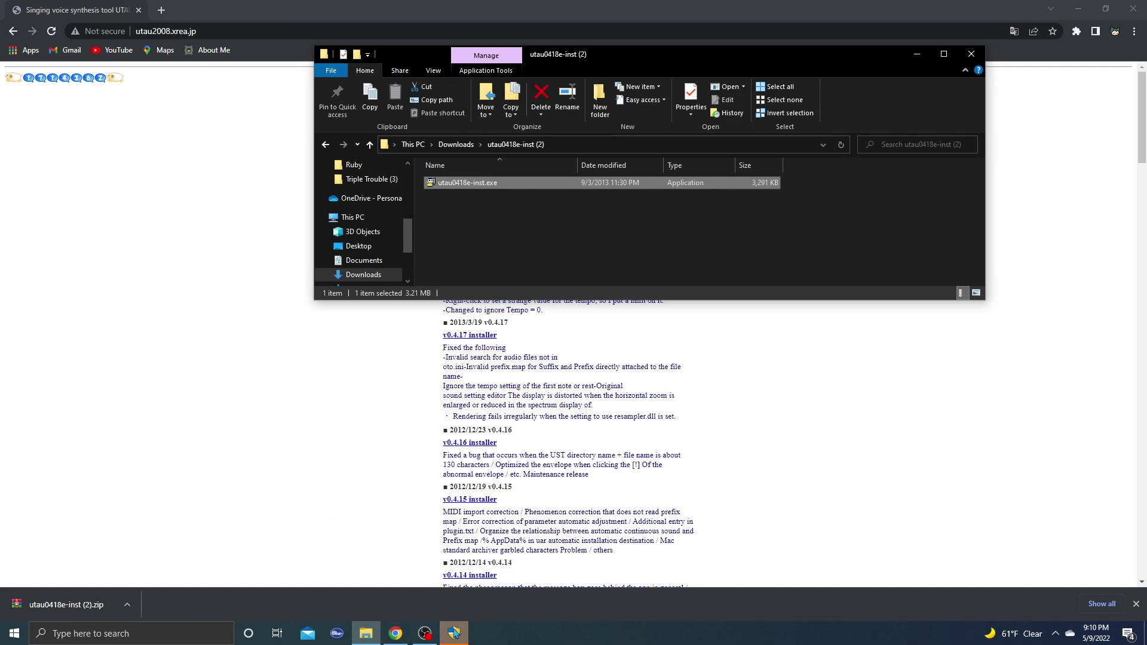
Install UTAU with the repair option kept and close the finished setup wizard
mouse_move(454, 638)
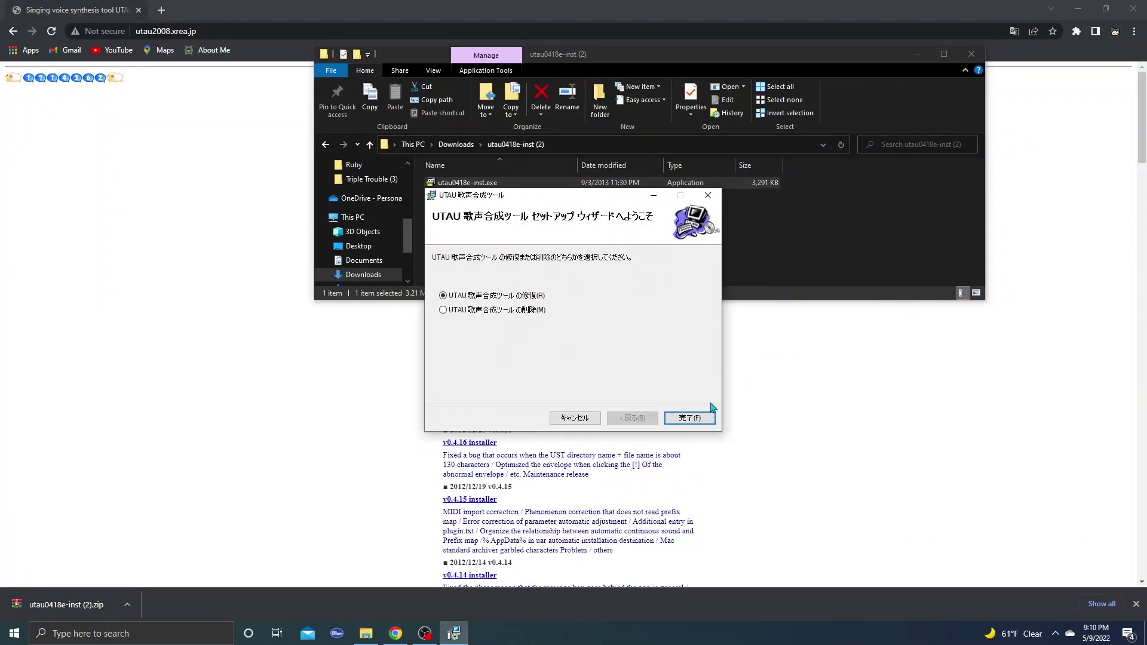
left_click(690, 419)
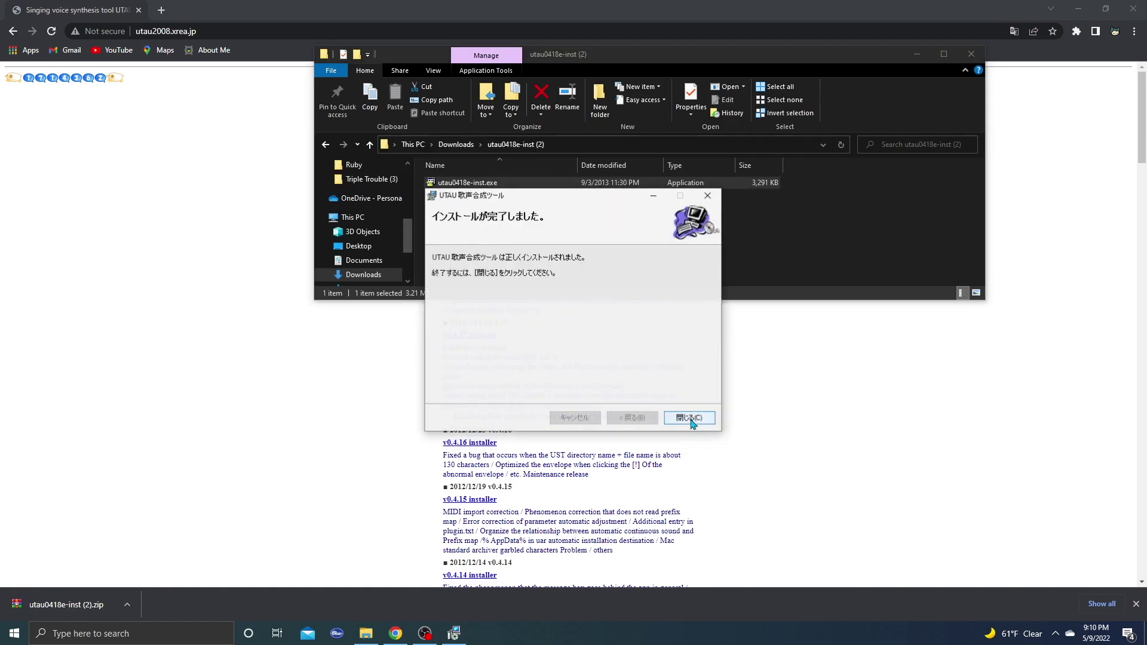
left_click(691, 422)
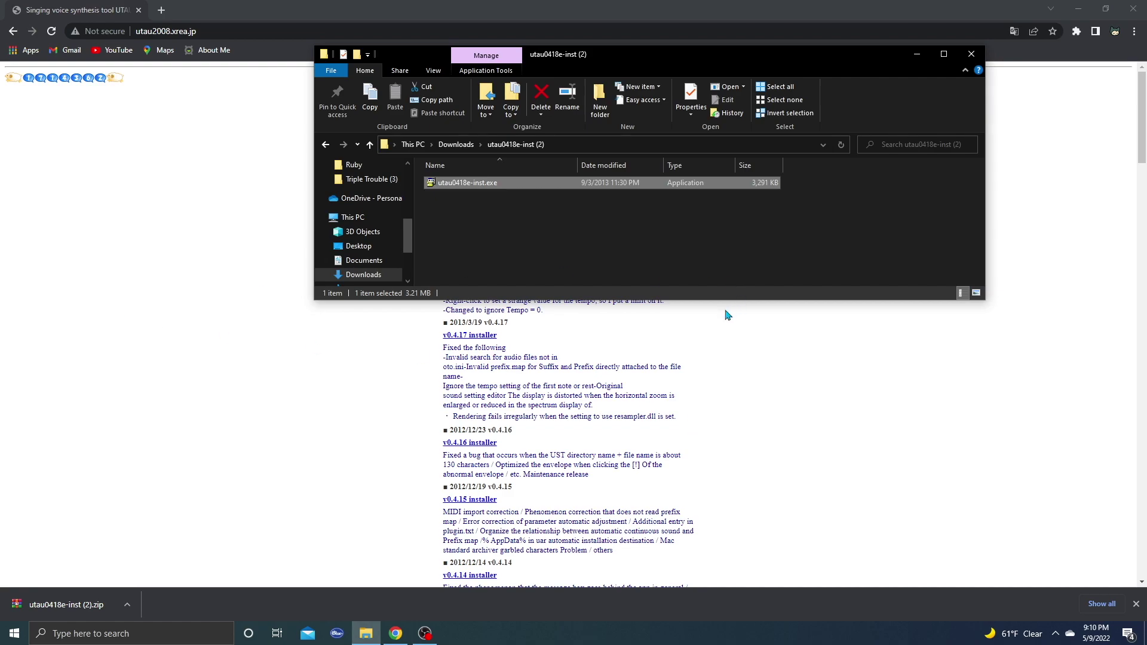
scroll(346, 223, "up", 5)
Navigate from Downloads through This PC and Local Disk (C:) into Program Files (x86)
key("alt+Up")
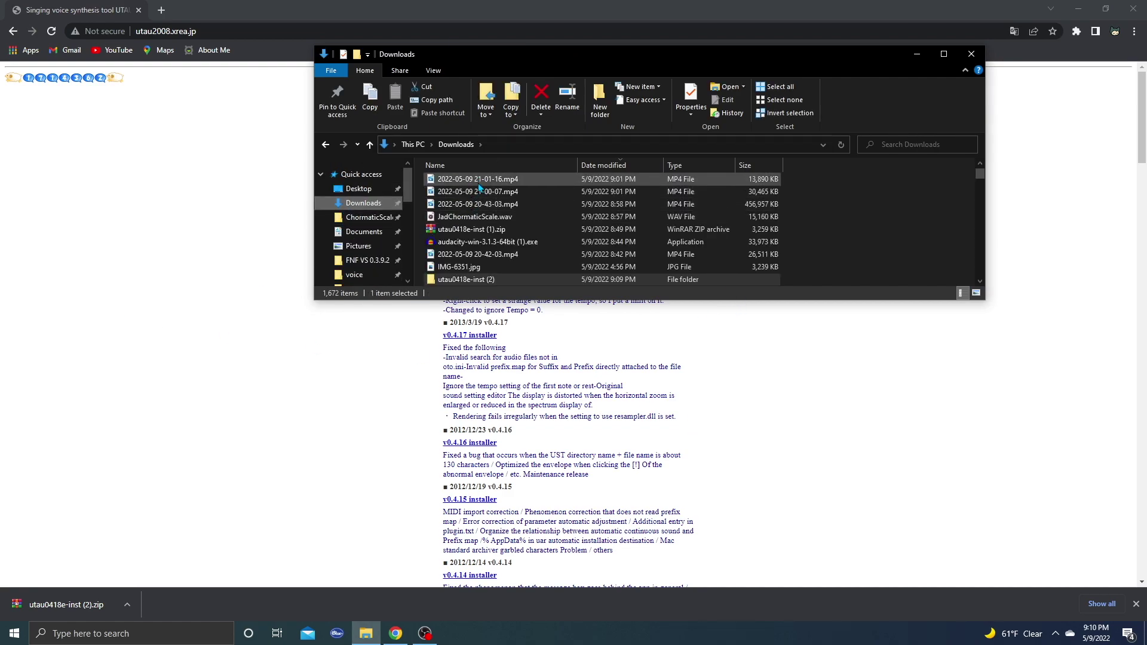
scroll(360, 223, "down", 2)
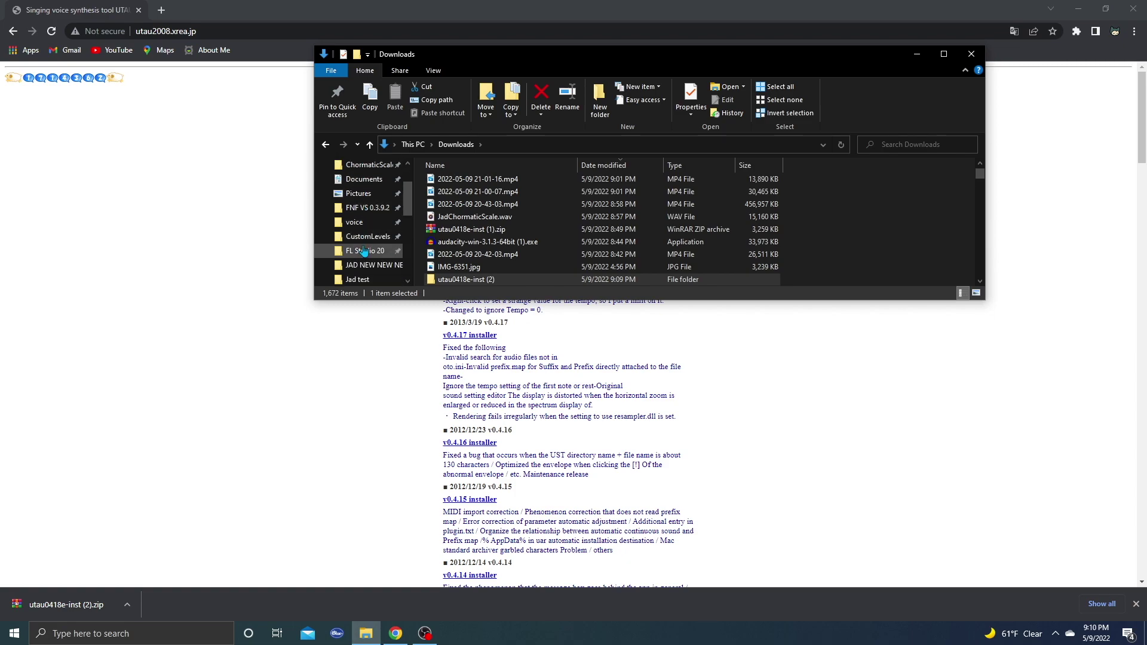
left_click(362, 274)
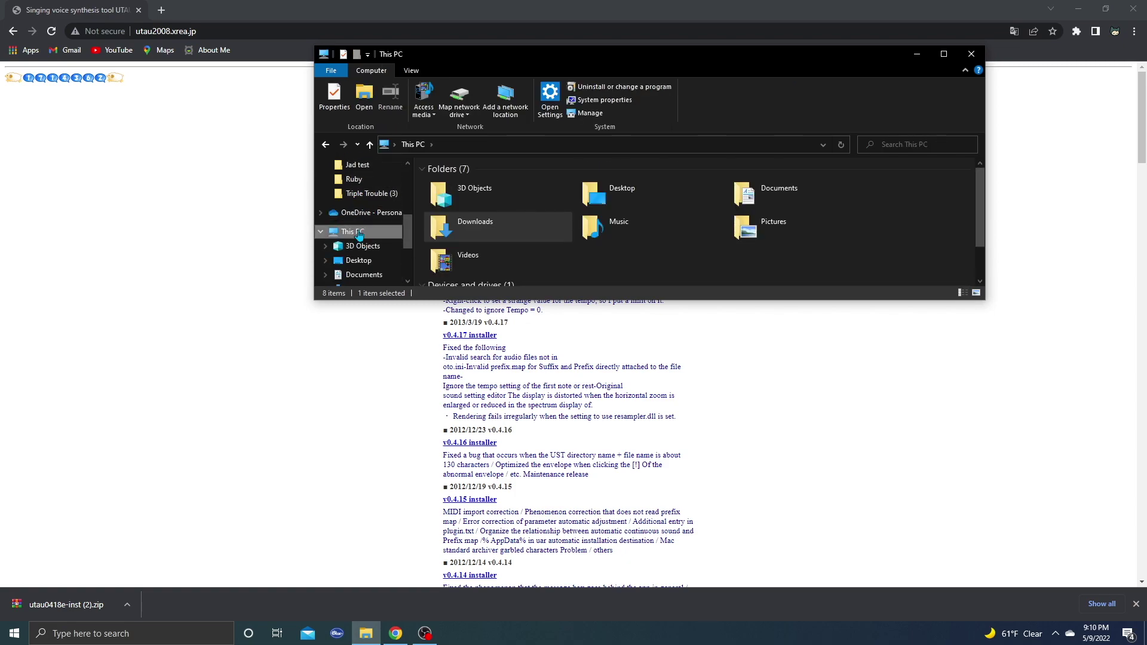
scroll(472, 269, "down", 1)
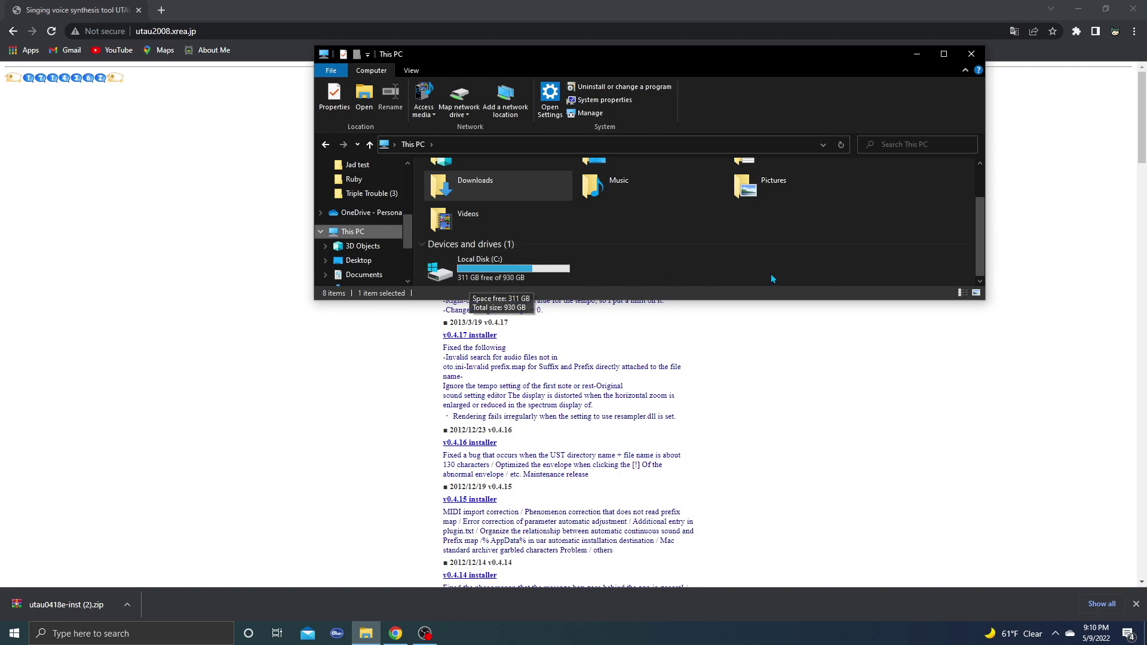
double_click(543, 270)
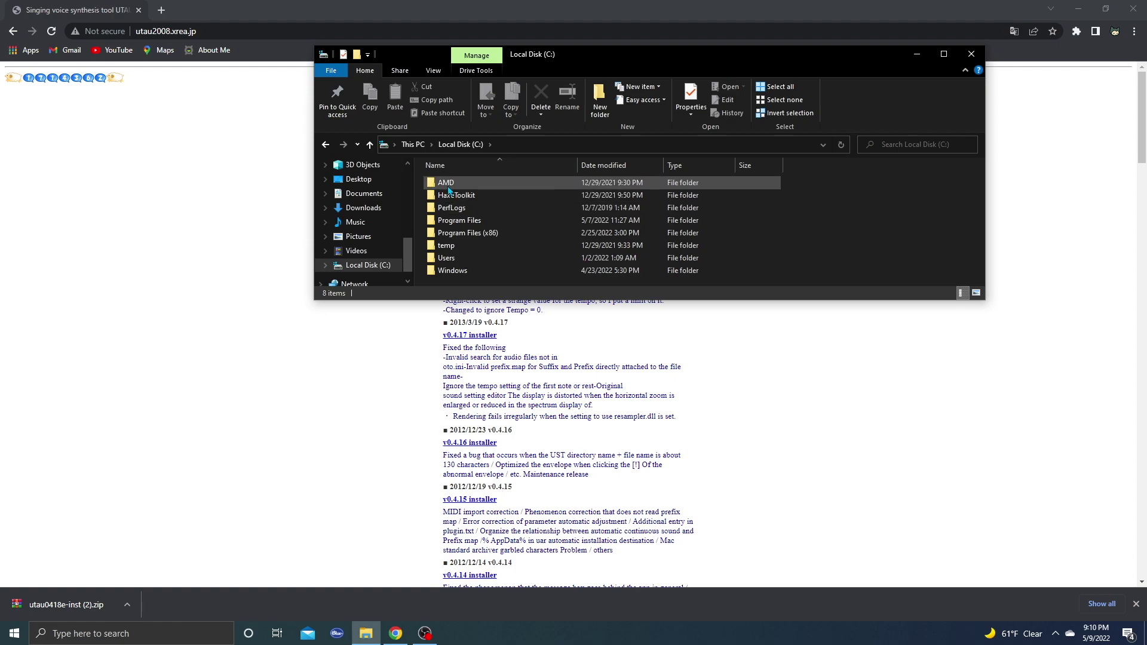
double_click(459, 234)
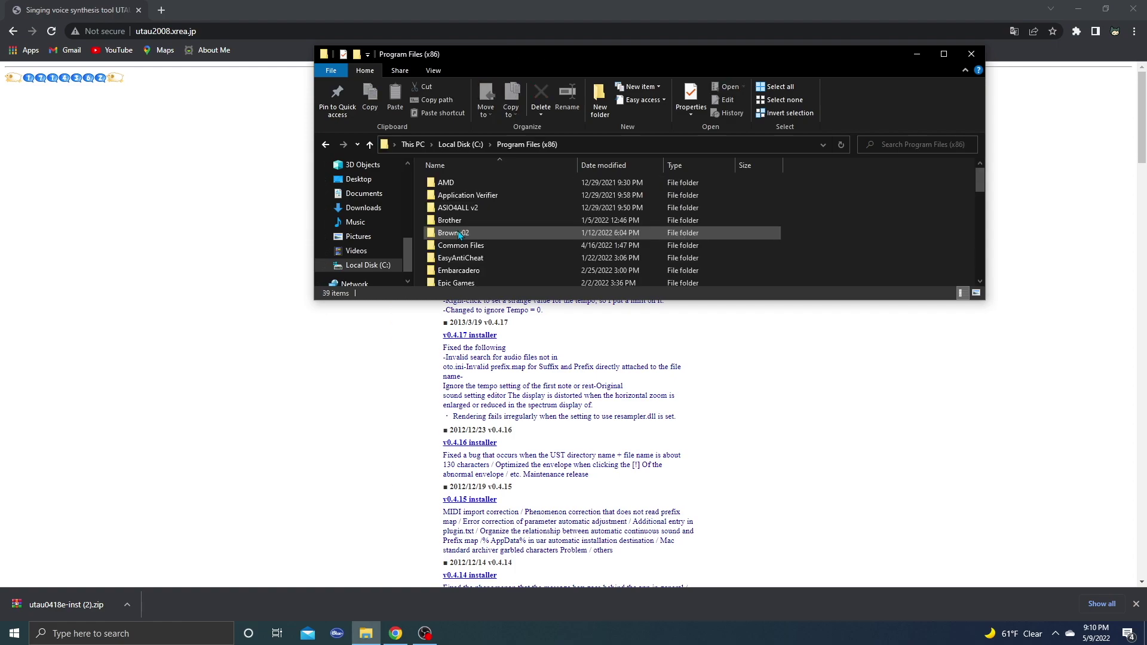
Open the UTAU folder and then its voice folder listing the 68 voicebanks
scroll(472, 209, "down", 2)
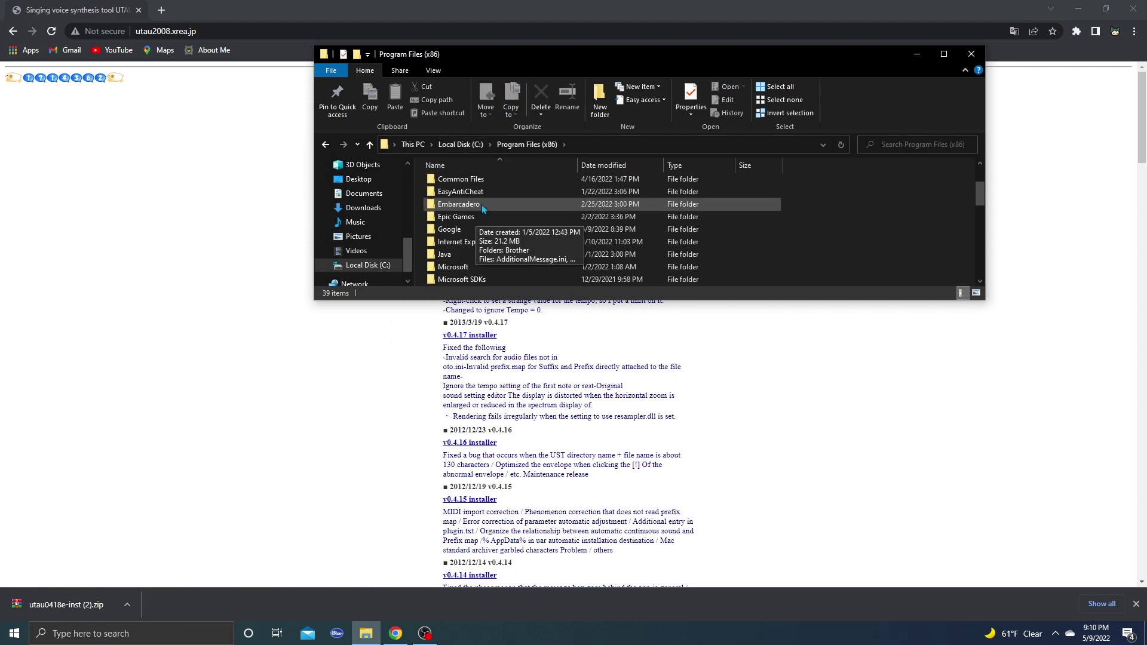
scroll(484, 206, "down", 8)
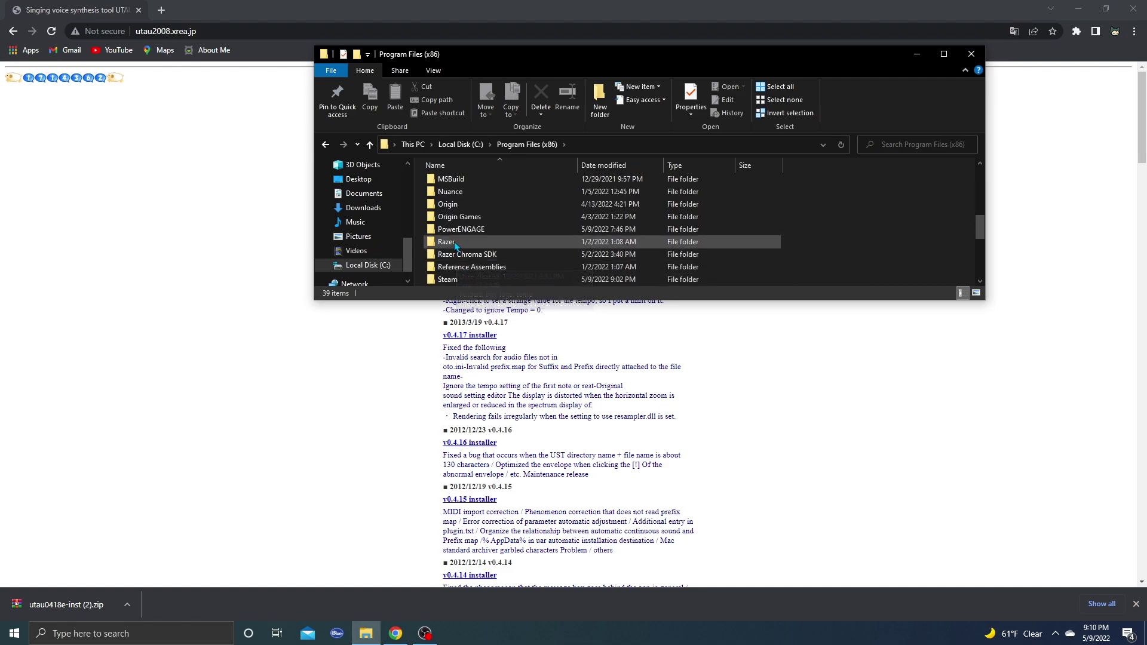
scroll(455, 203, "down", 2)
scroll(455, 204, "up", 3)
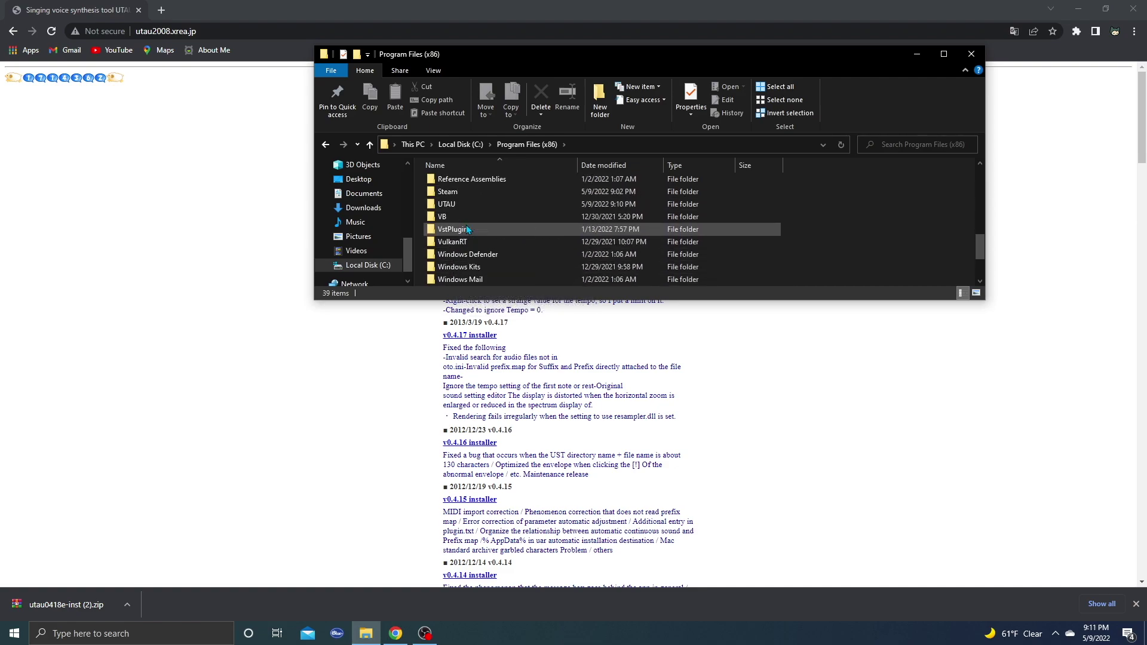
left_click(456, 205)
double_click(456, 205)
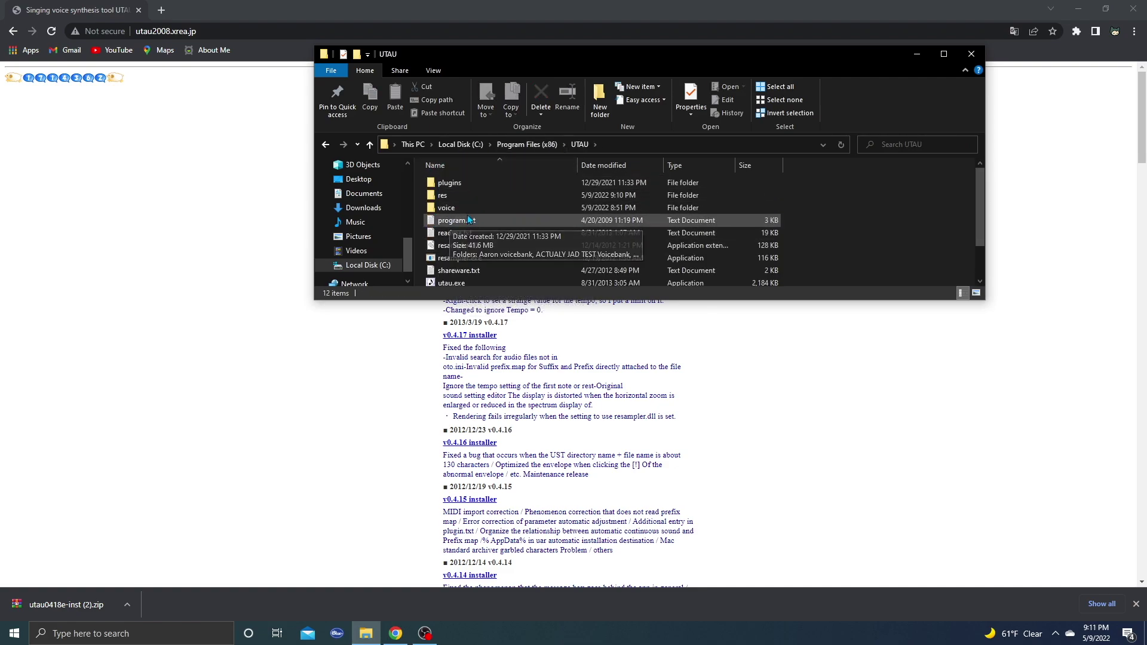
left_click(443, 210)
double_click(443, 210)
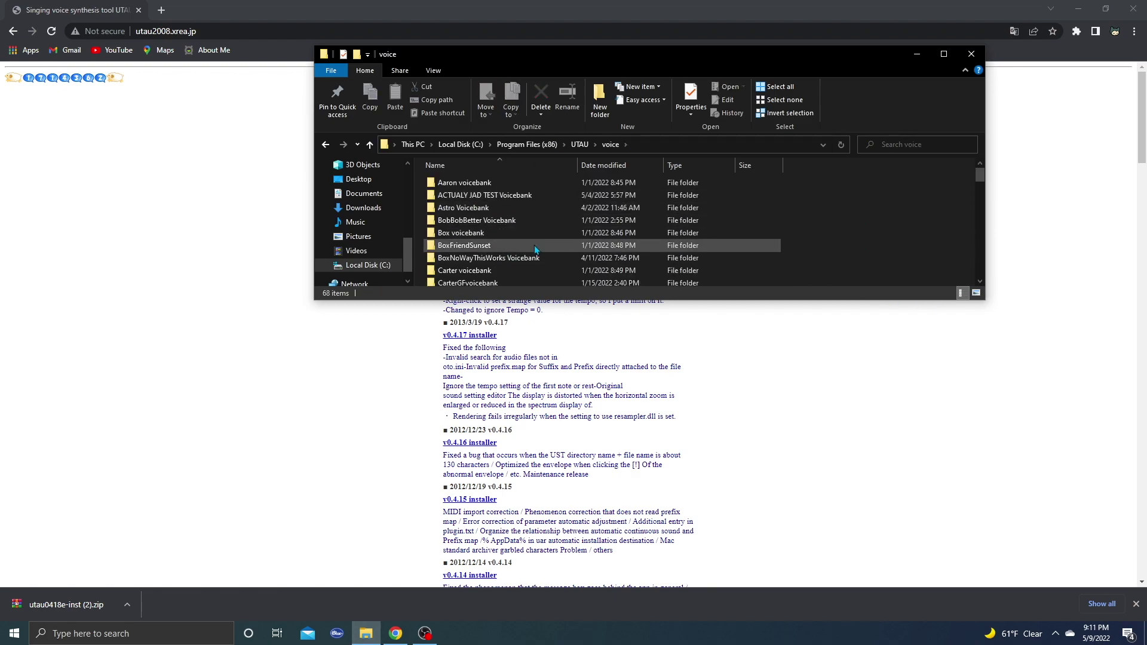
scroll(652, 246, "down", 7)
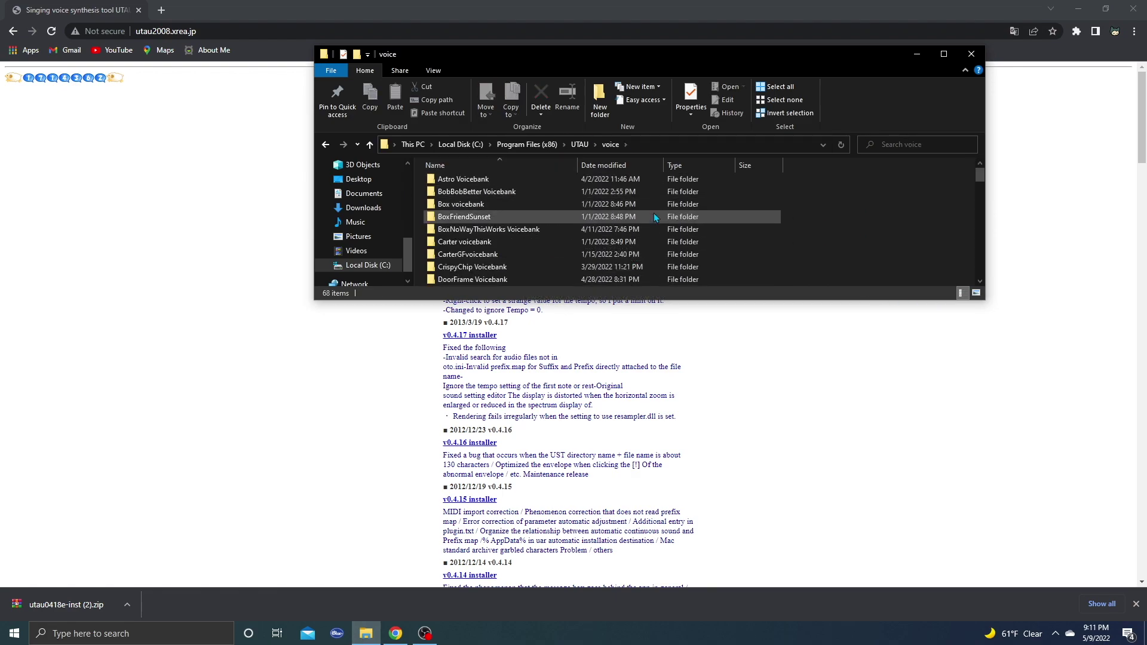
scroll(652, 246, "up", 7)
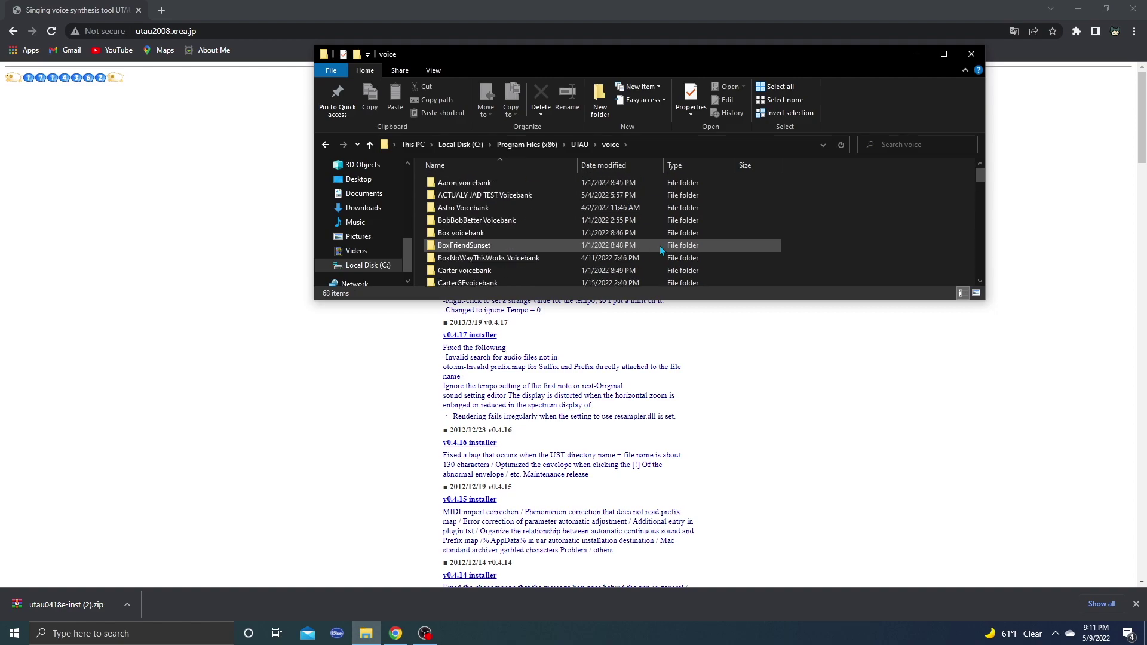
Create a new folder for the JadTheFat voicebank inside voice and open it
right_click(826, 230)
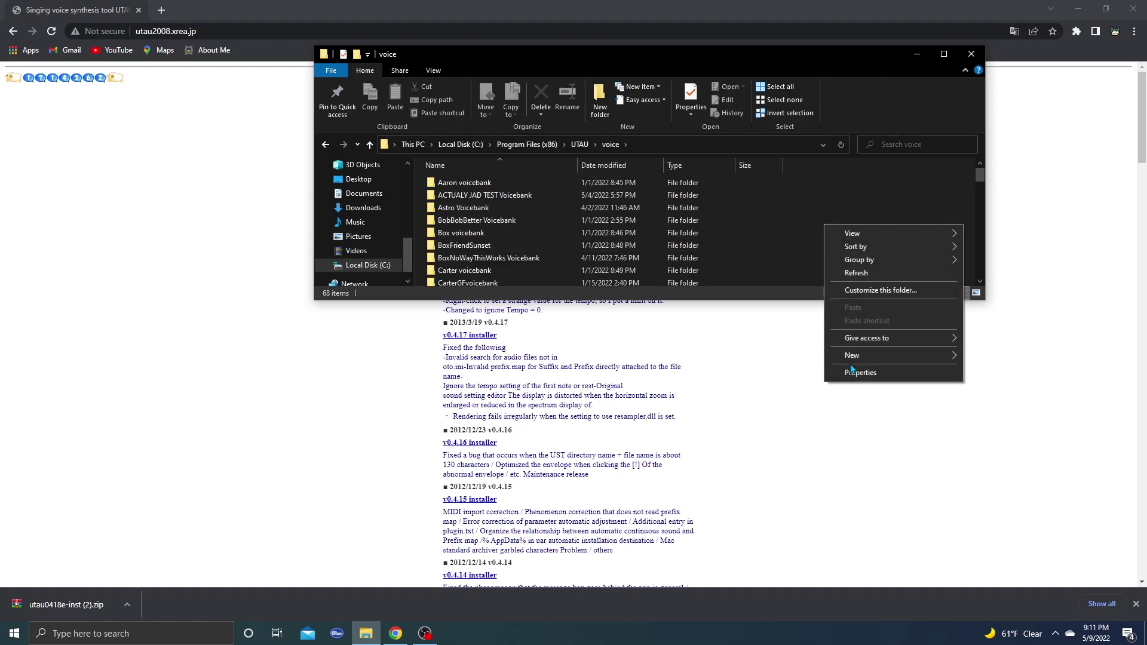
mouse_move(854, 355)
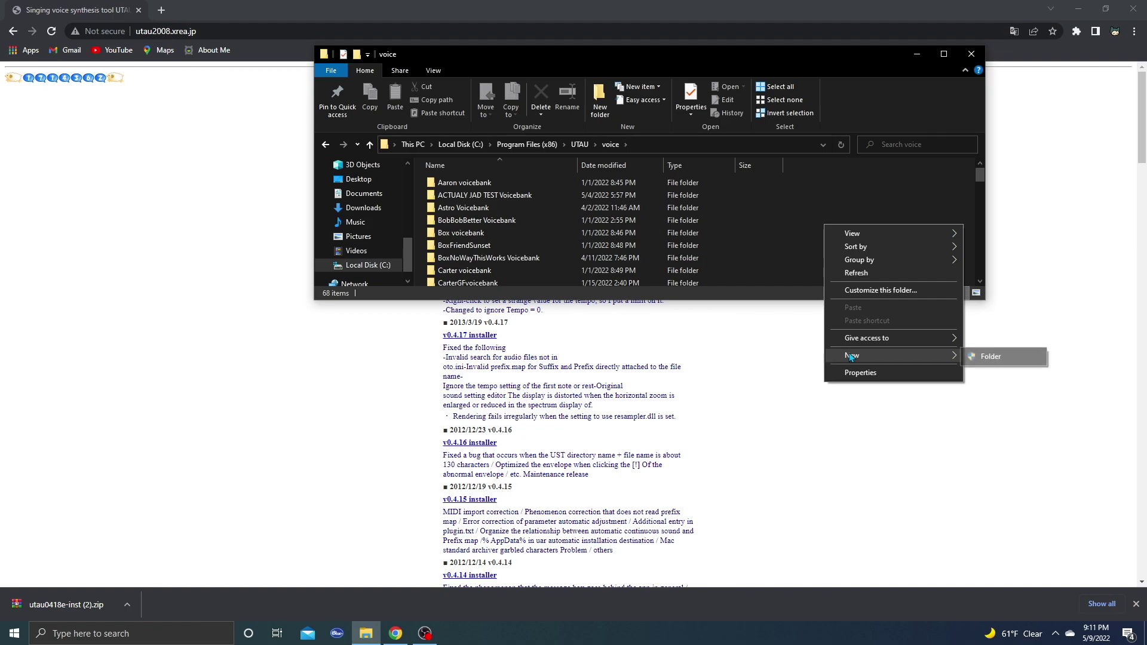
left_click(992, 356)
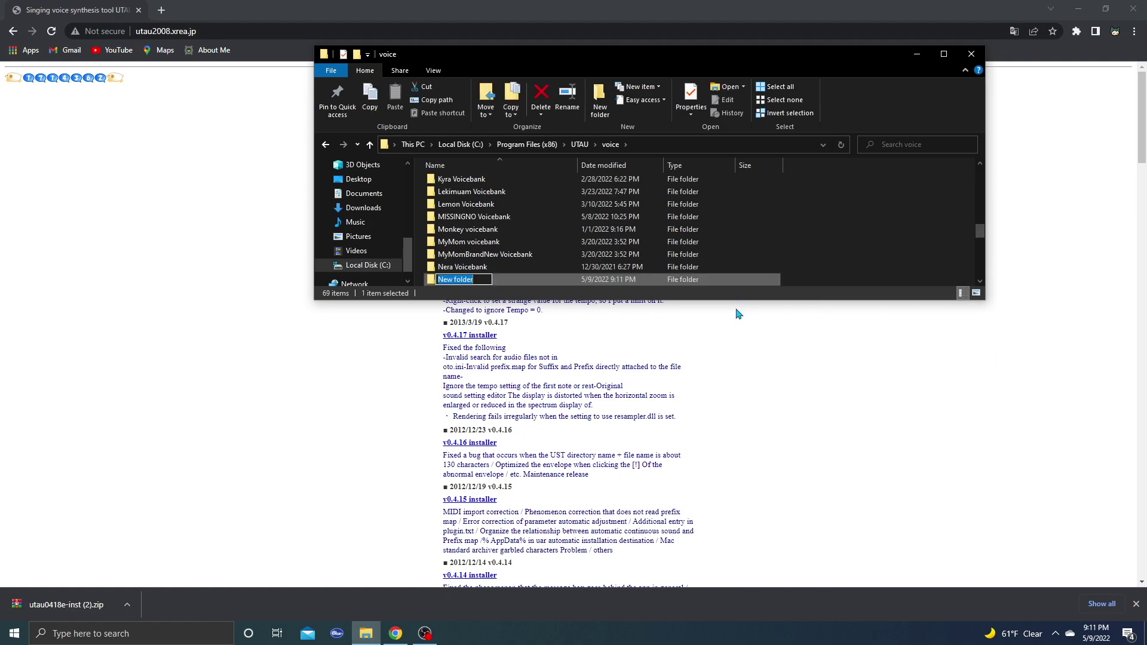
type("Jsa")
type("TheFGa")
type("Voicebank")
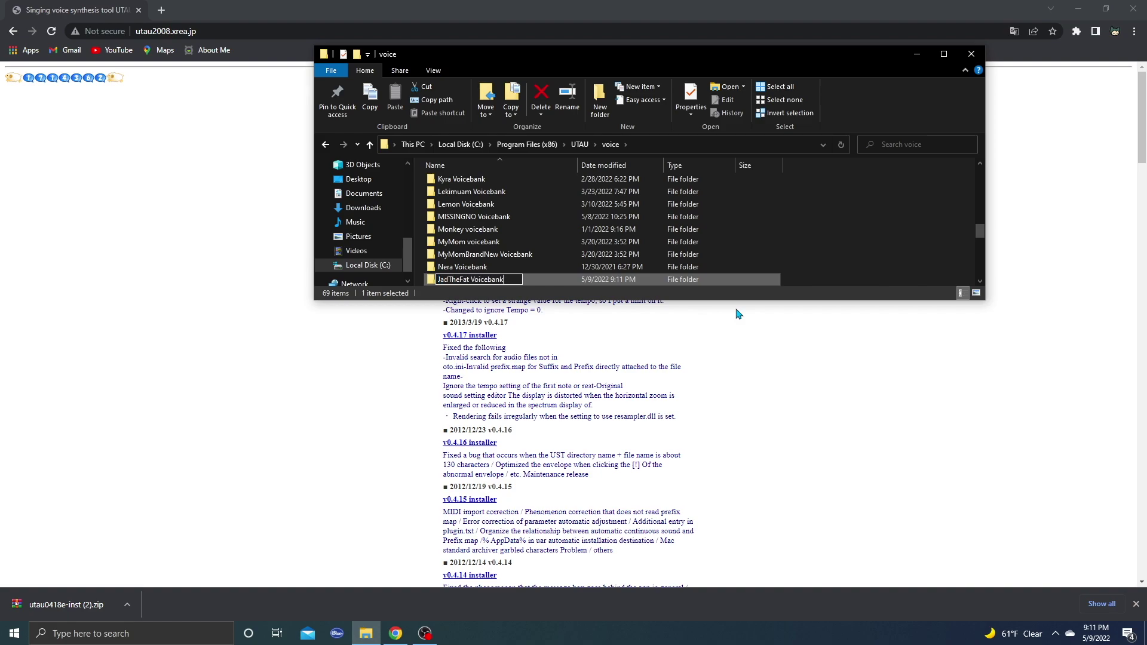
key("Return")
scroll(463, 209, "up", 1)
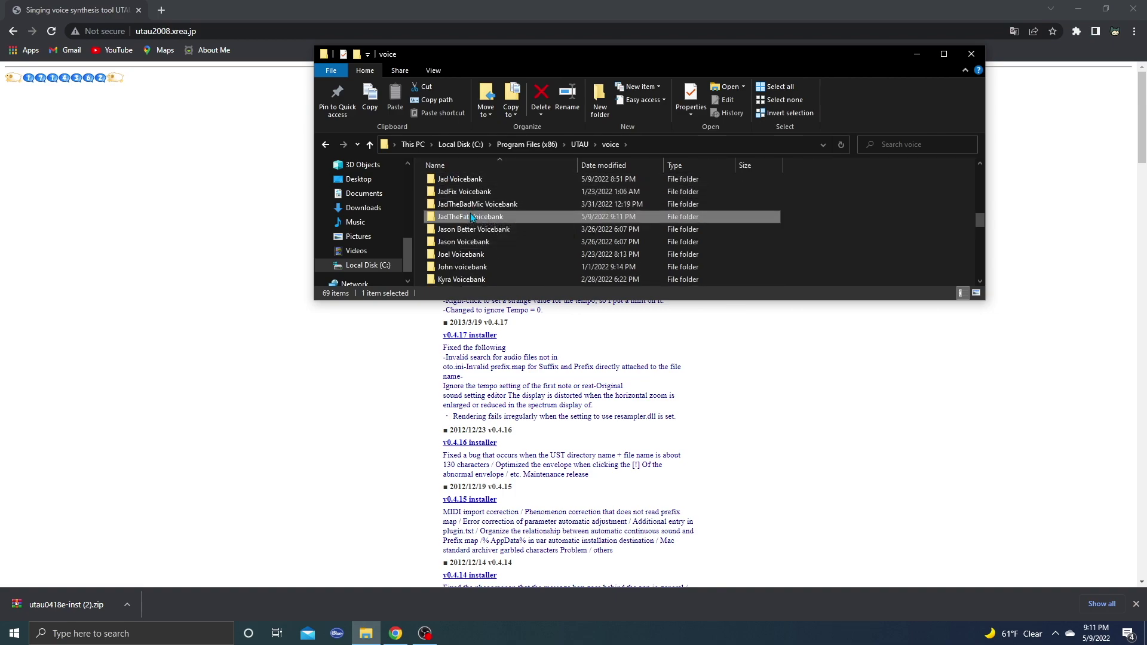
double_click(471, 220)
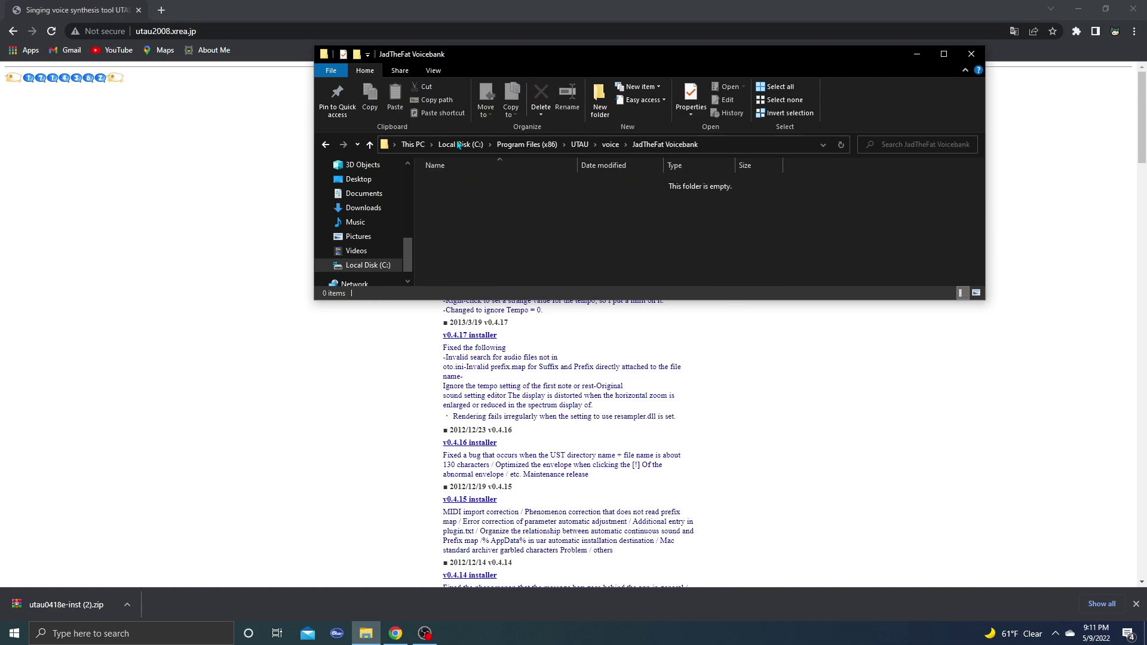
Drag a.wav, e.wav, i.wav, o.wav and u.wav from Downloads into the voicebank folder
right_click(364, 632)
left_click(326, 571)
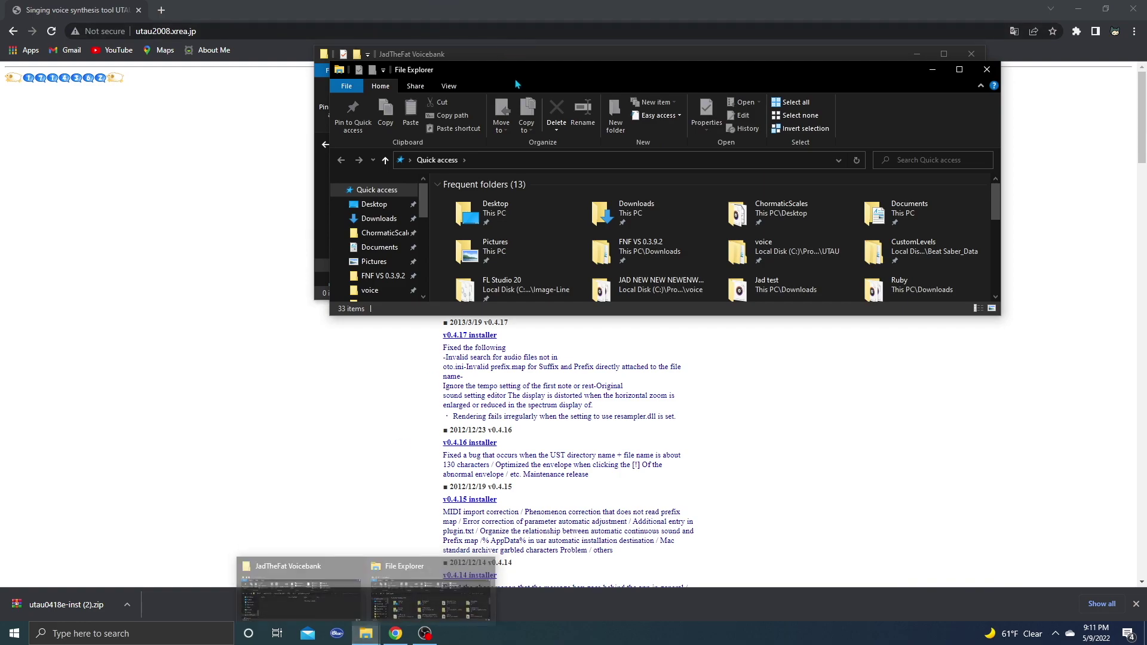
left_click_drag(538, 69, 876, 41)
left_click(718, 189)
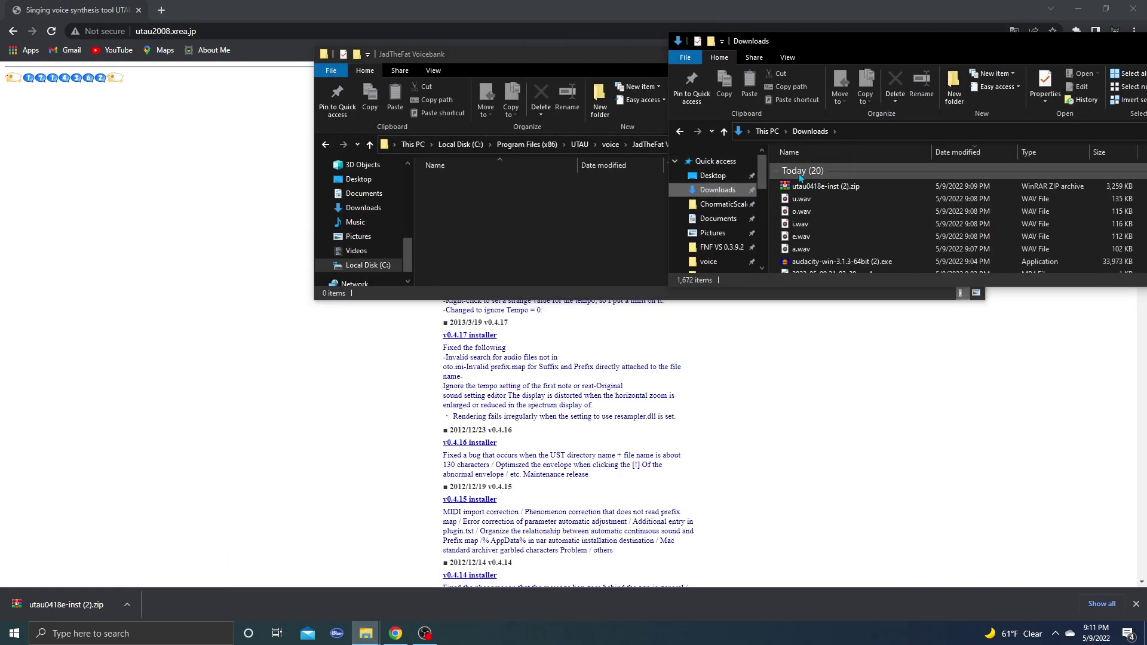
left_click_drag(778, 194, 568, 231)
left_click(513, 258)
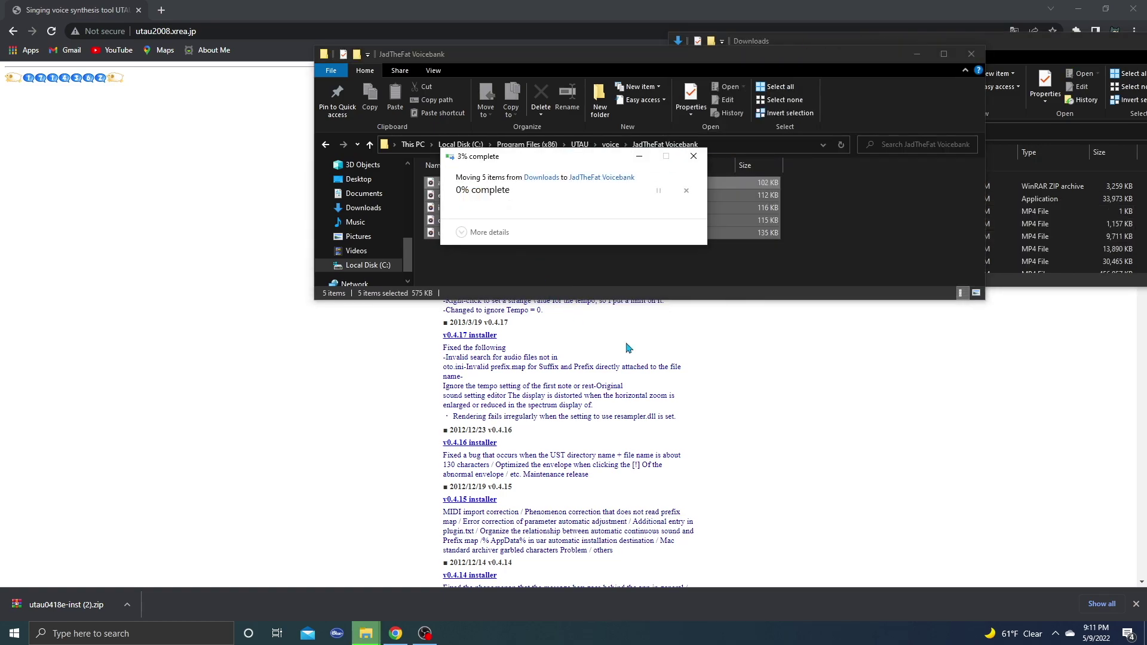
Close the extra Explorer window and return the main window to Downloads
left_click(541, 273)
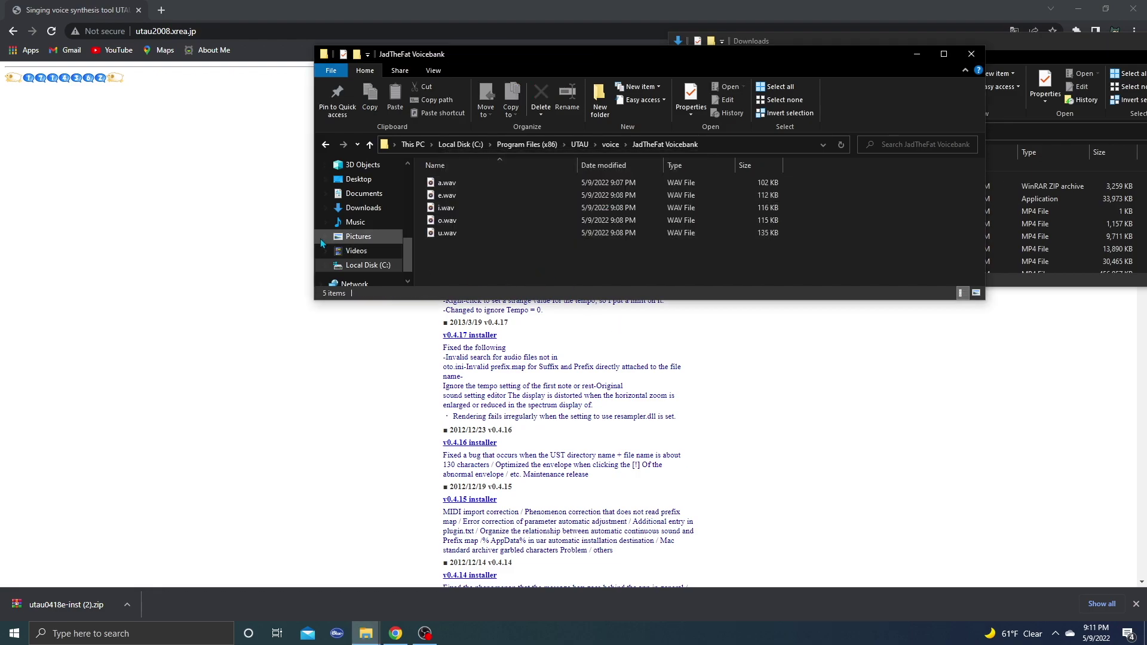
scroll(367, 212, "up", 5)
scroll(367, 212, "up", 2)
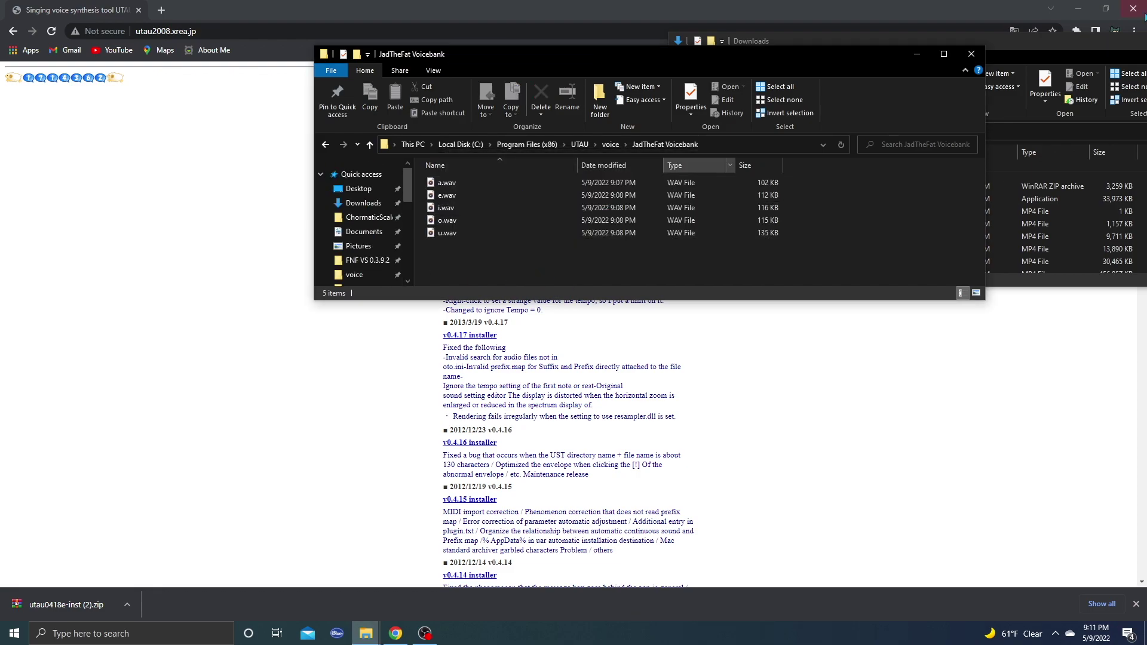
left_click_drag(1110, 44, 728, 111)
left_click(949, 114)
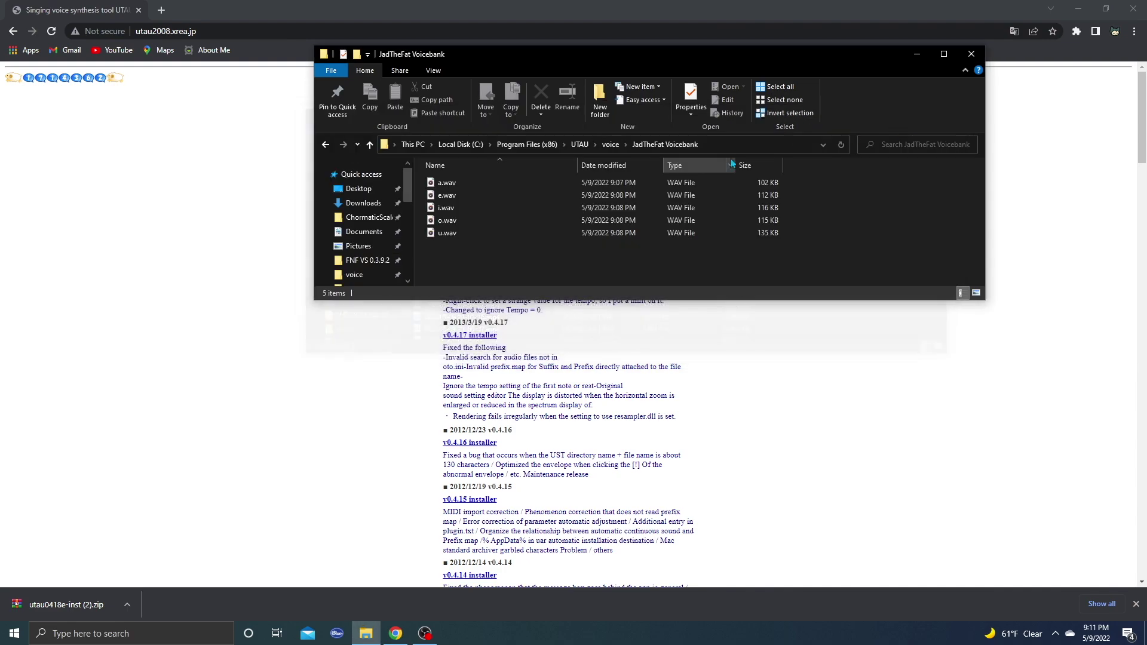
left_click(360, 203)
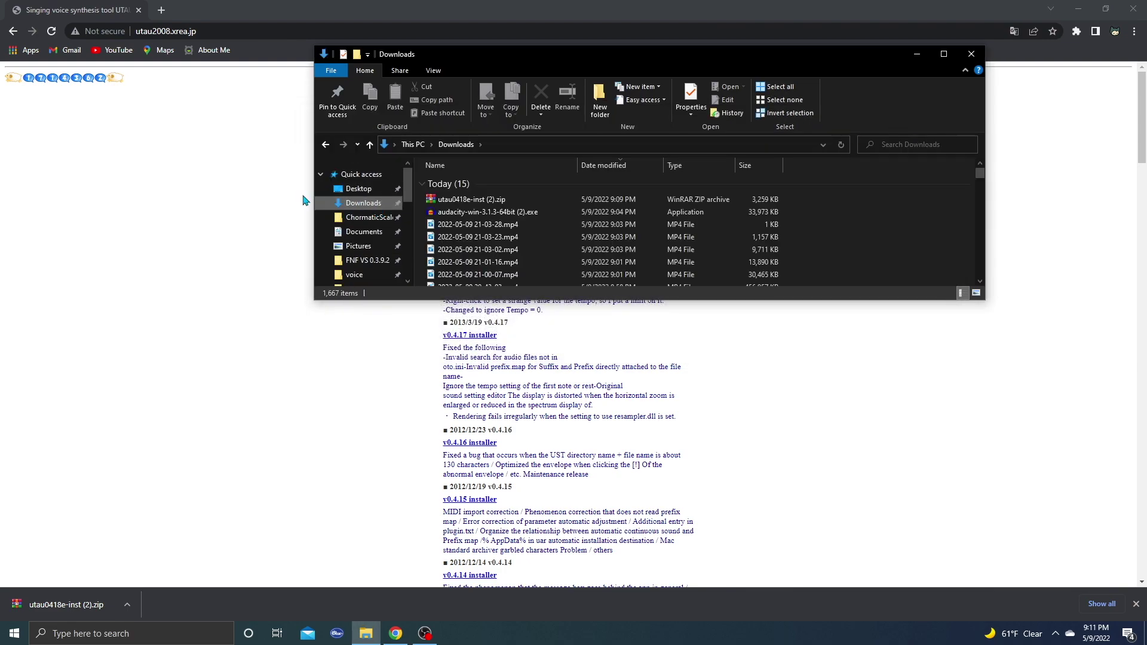
Open ChromaticScaleBetter.ust from the ChormaticScales Quick access folder in UTAU
scroll(466, 200, "down", 2)
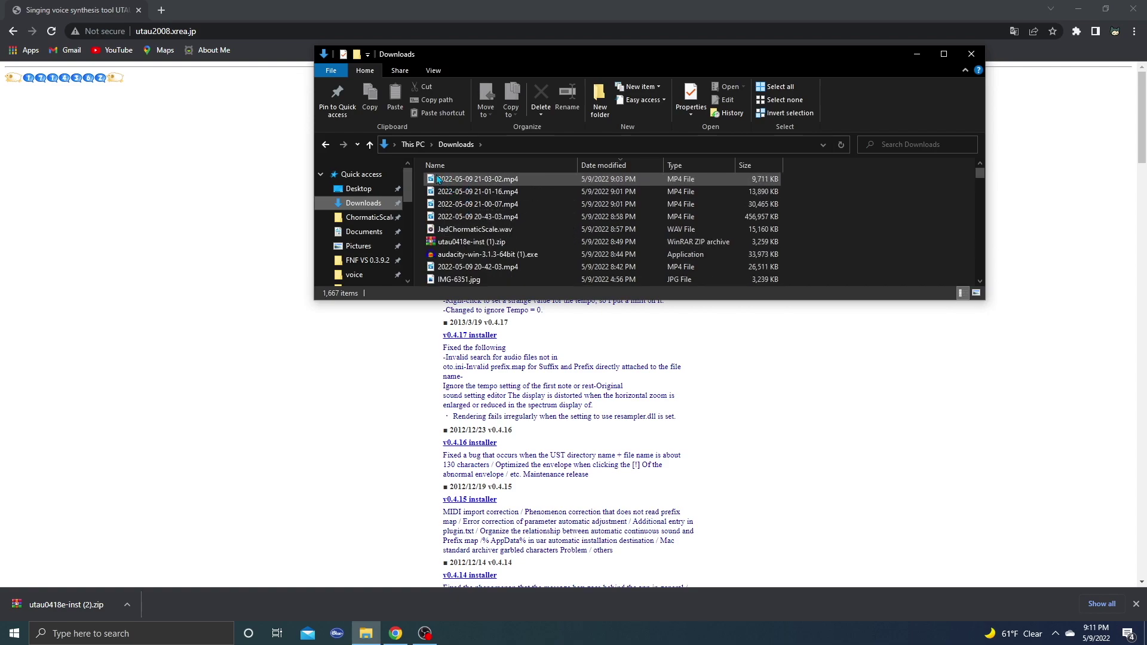
scroll(510, 220, "down", 1)
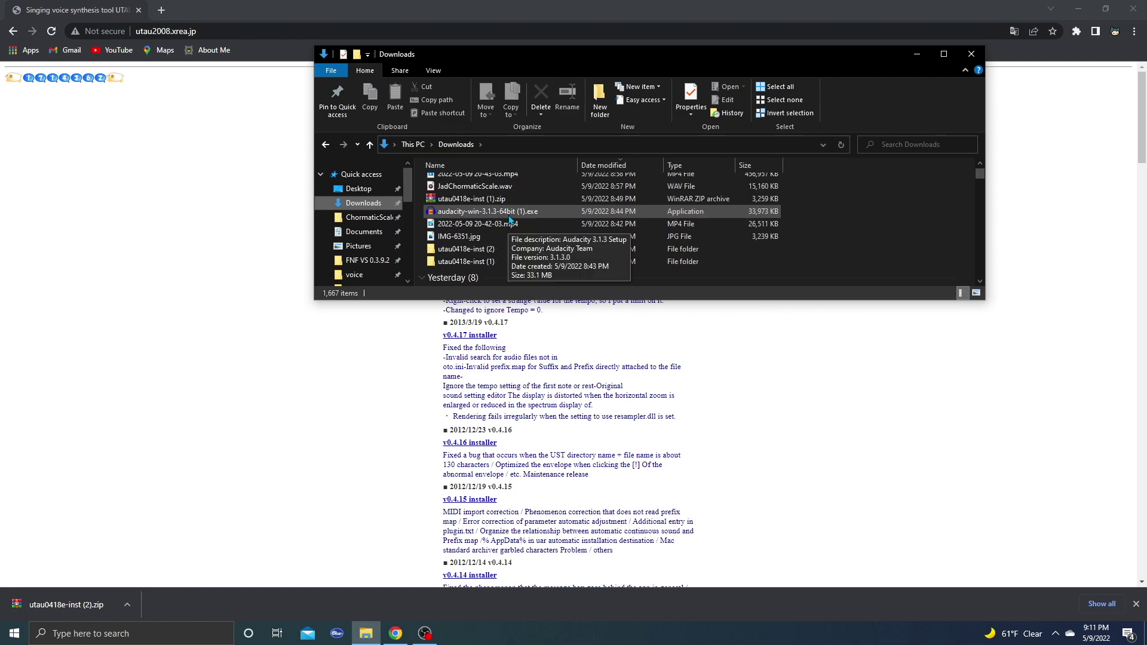
left_click(367, 216)
scroll(460, 269, "down", 1)
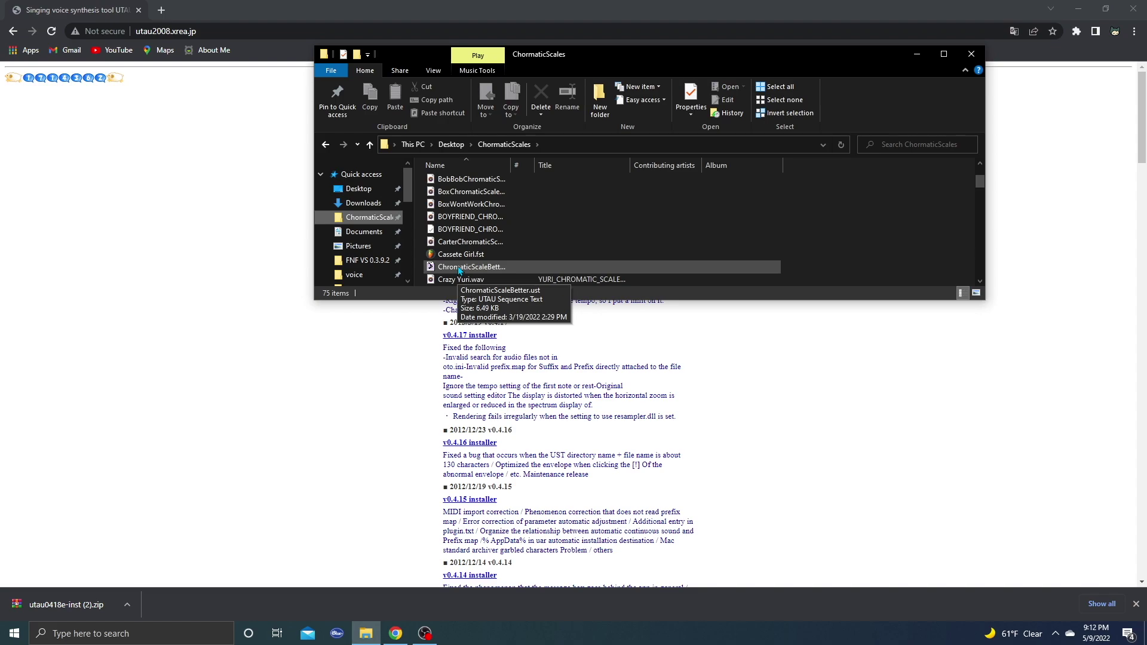
double_click(459, 266)
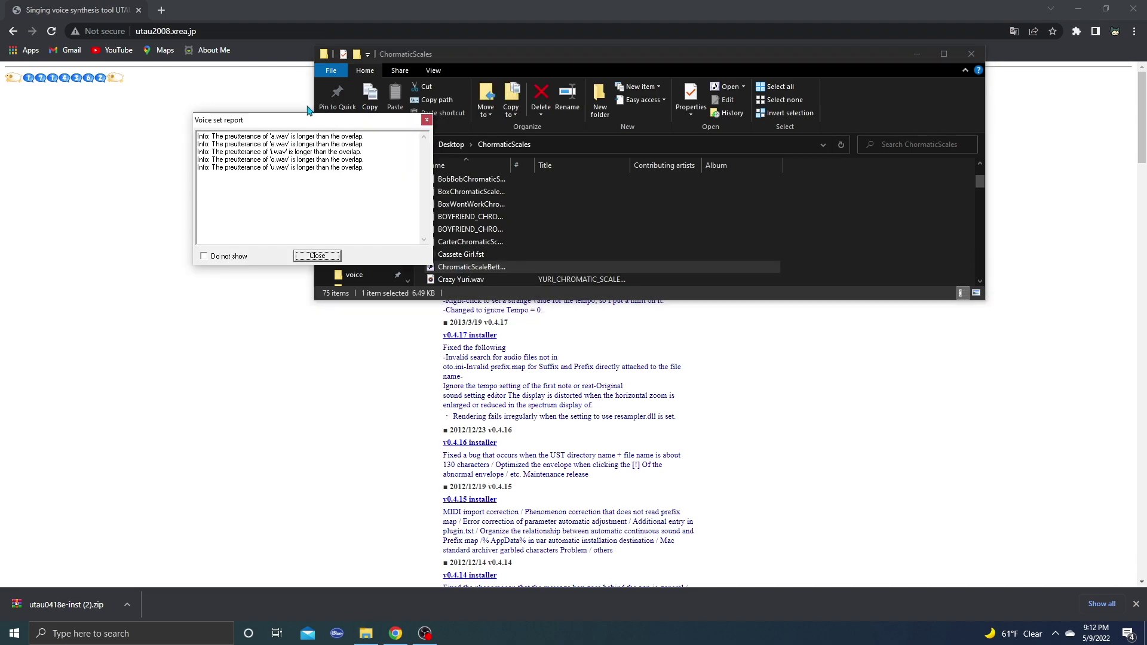
Dismiss the voice set report, maximize UTAU, and pick JadTheFat Voicebank in project settings
left_click(319, 256)
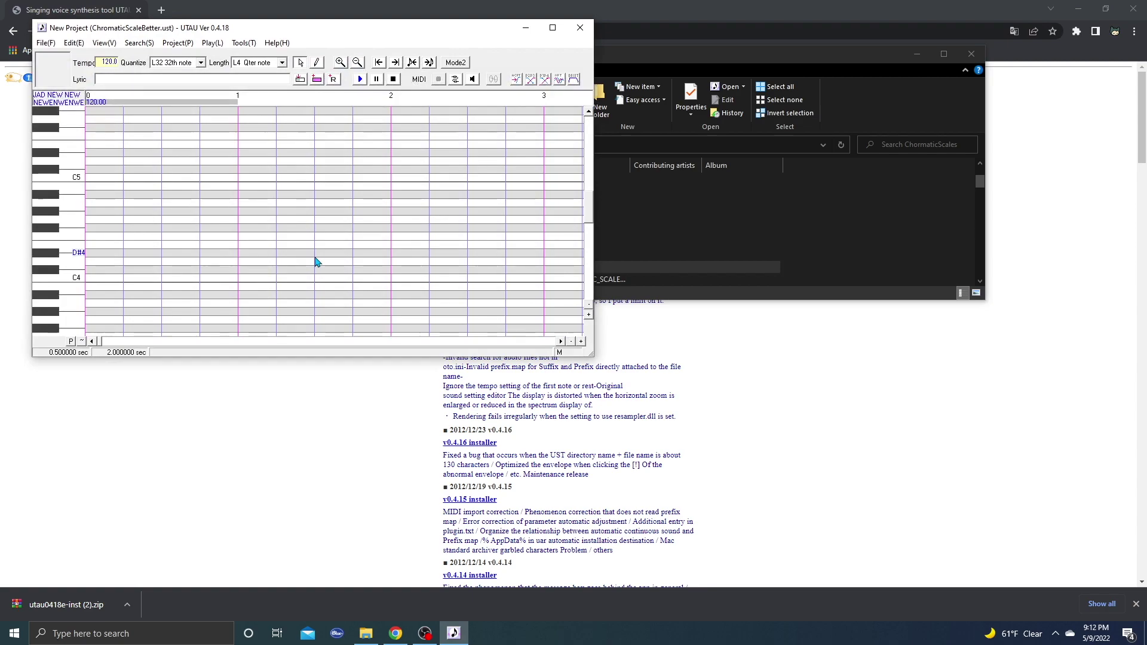
left_click(553, 29)
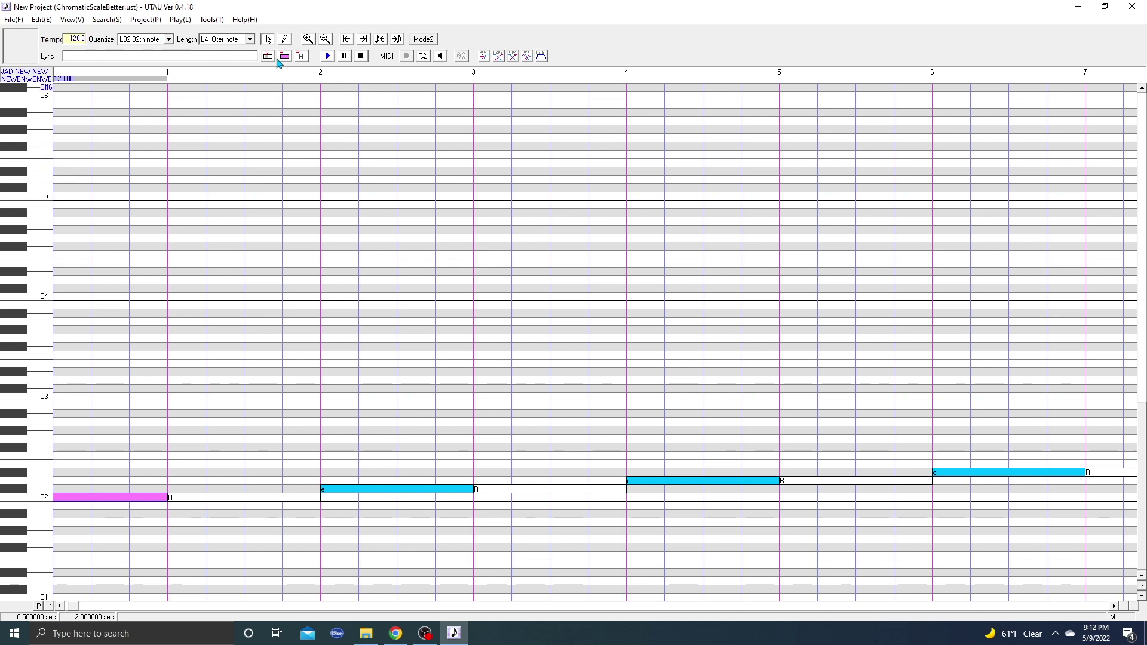
double_click(34, 80)
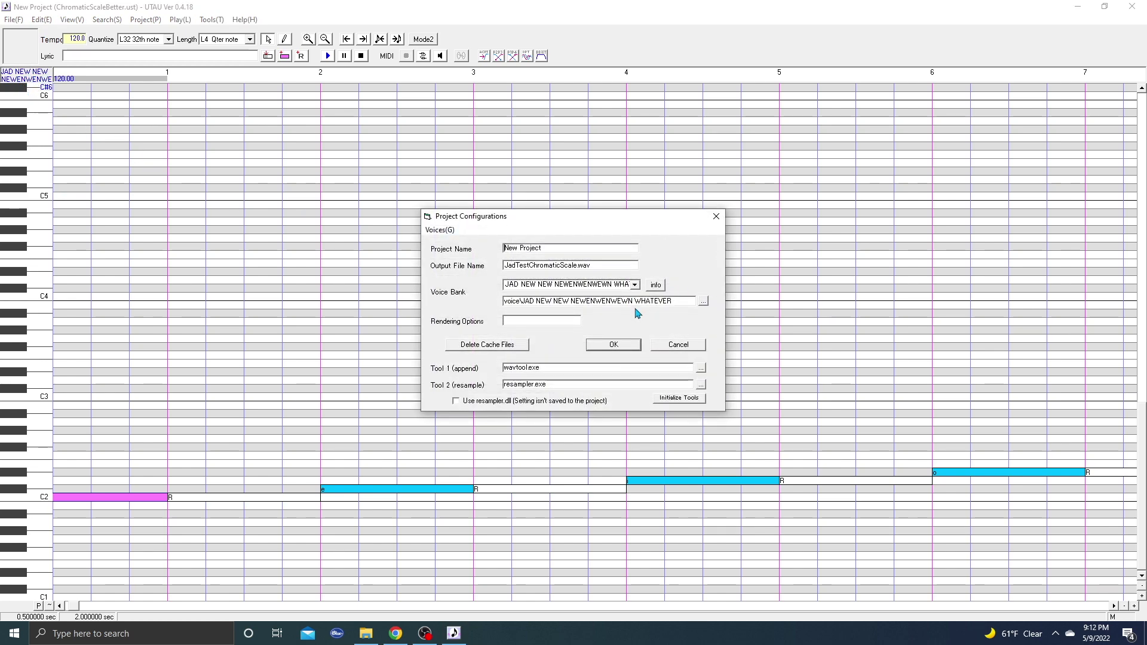
left_click(636, 285)
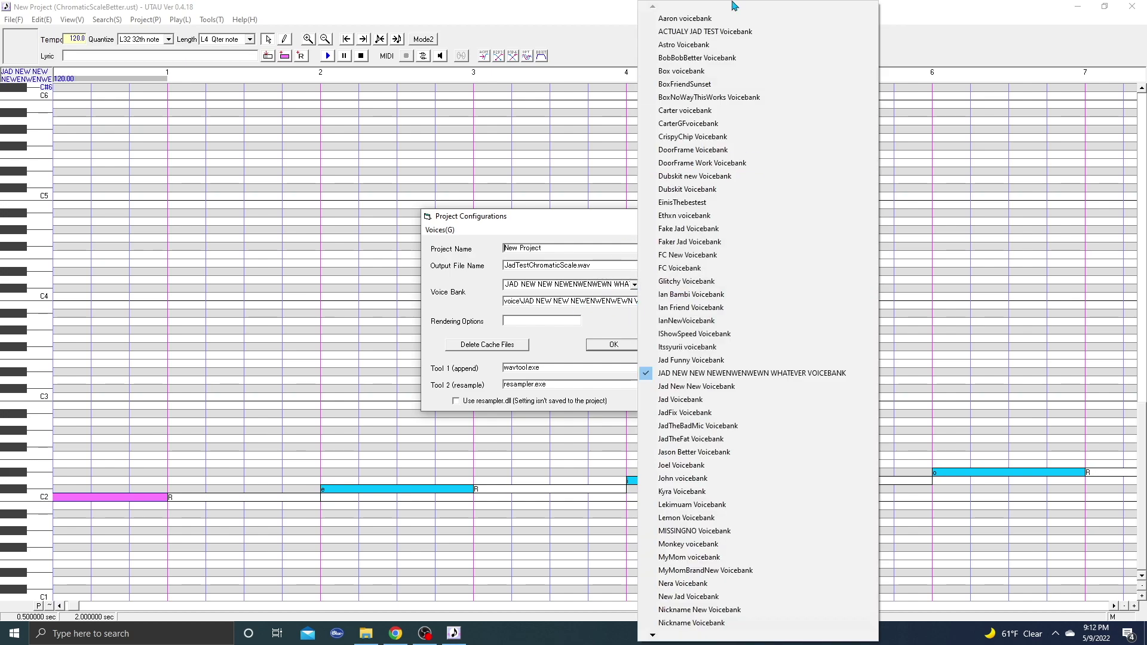
left_click(524, 301)
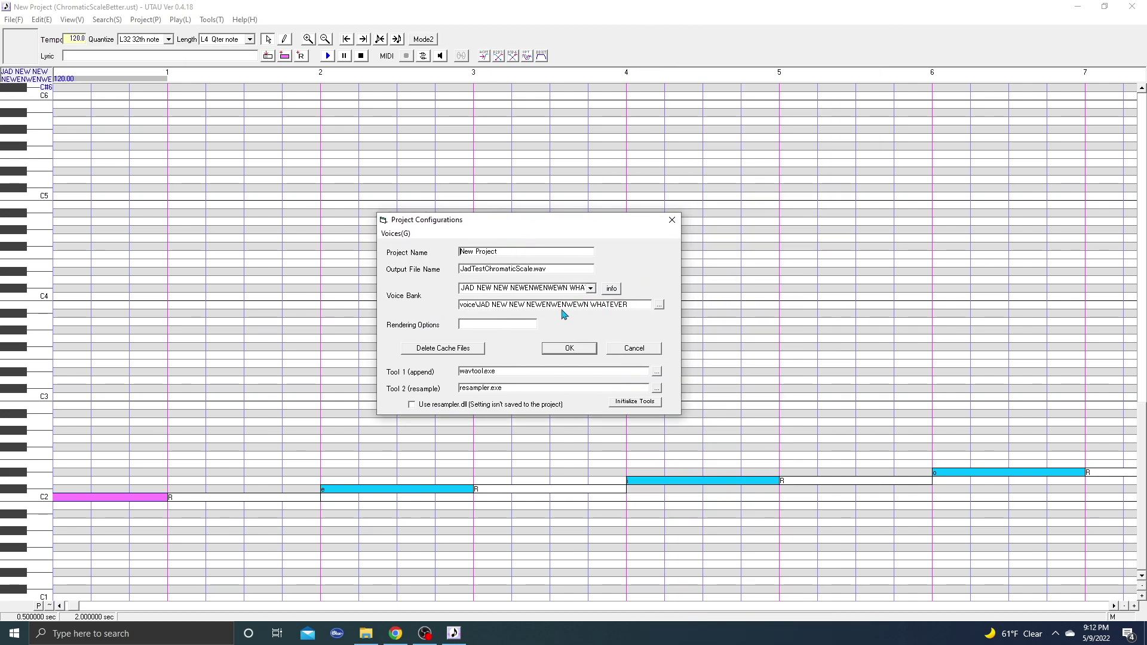
left_click(520, 297)
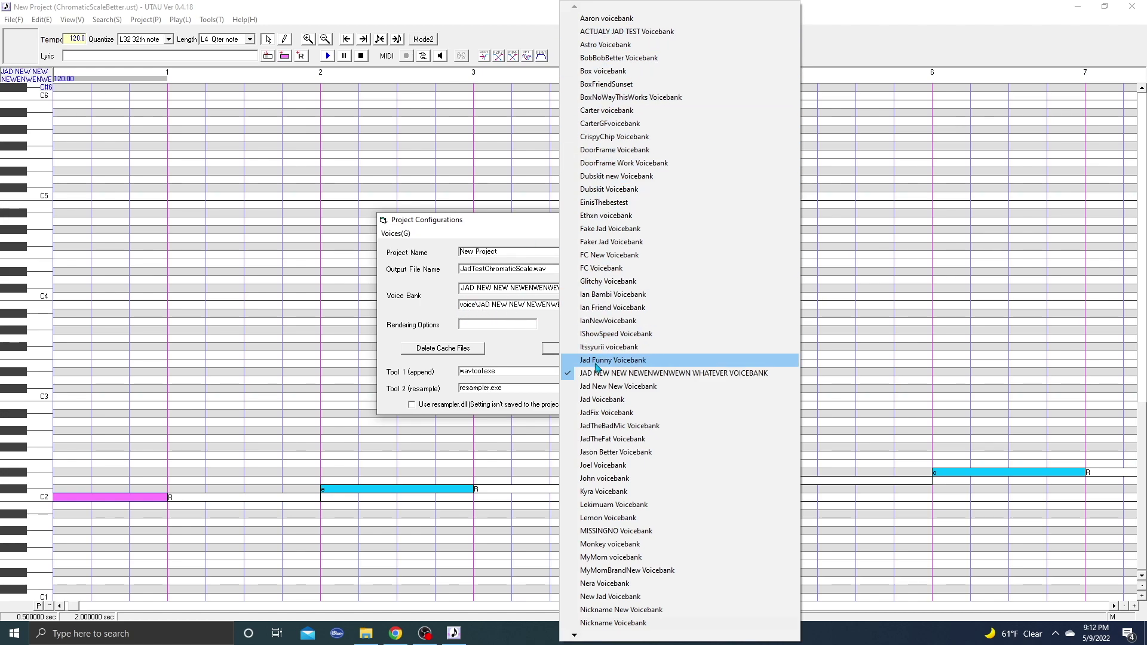
left_click(618, 439)
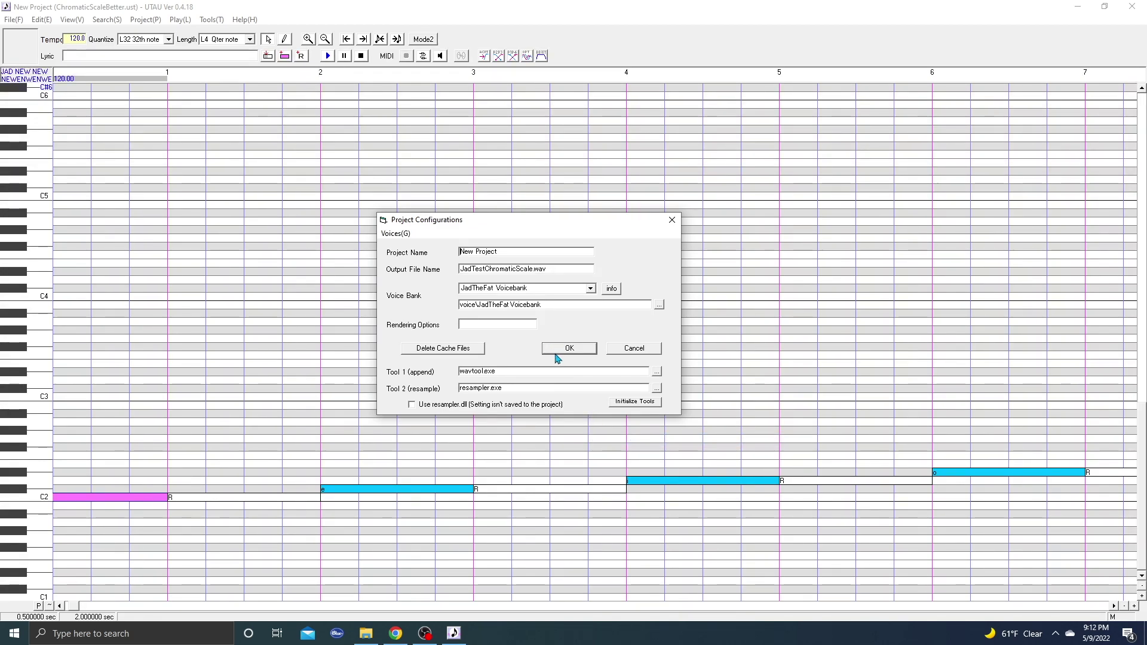
left_click(556, 353)
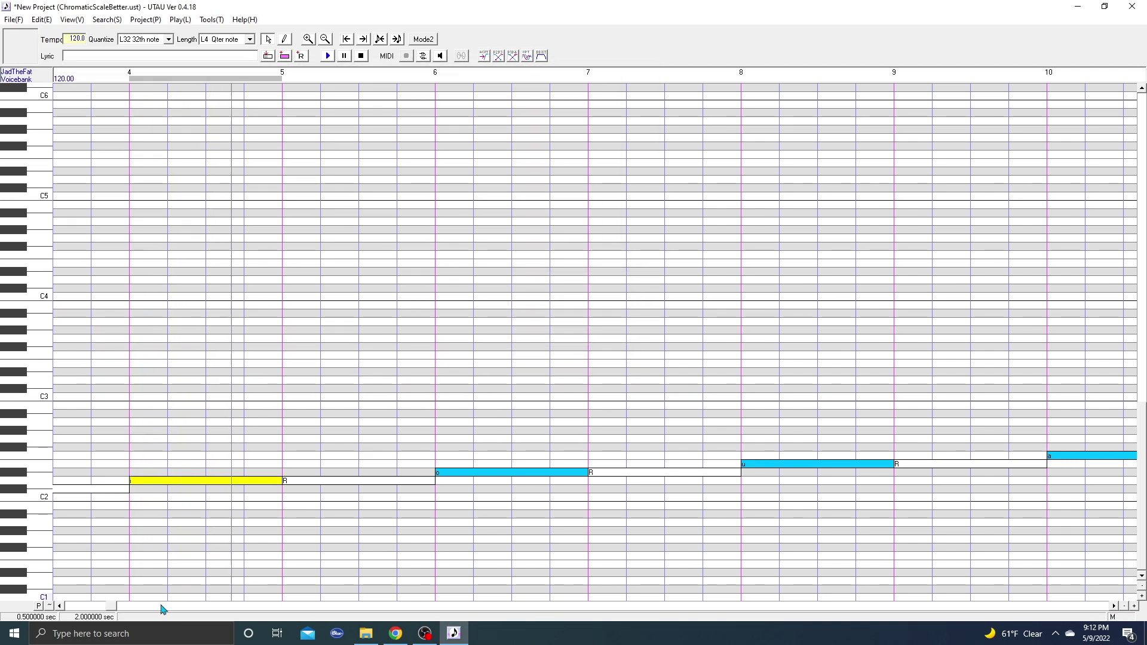
Scroll to the measure 70 note, select it, and play back the chromatic scale
left_click_drag(113, 607, 33, 612)
left_click_drag(112, 613, 801, 583)
left_click(919, 205)
key("space")
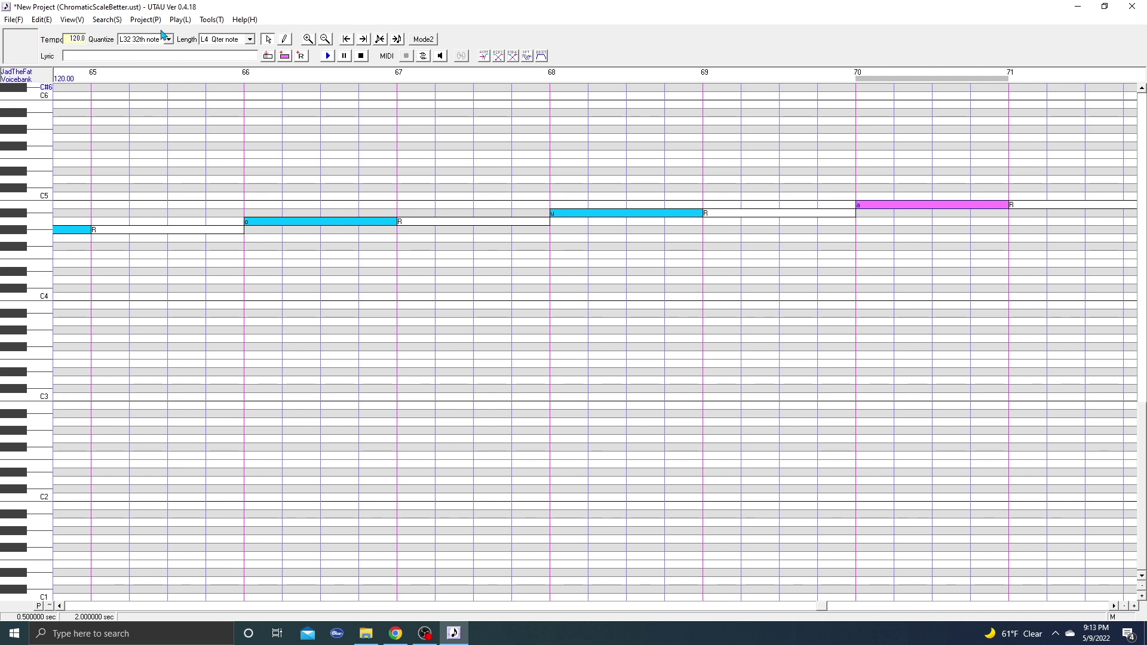
left_click_drag(824, 609, 603, 573)
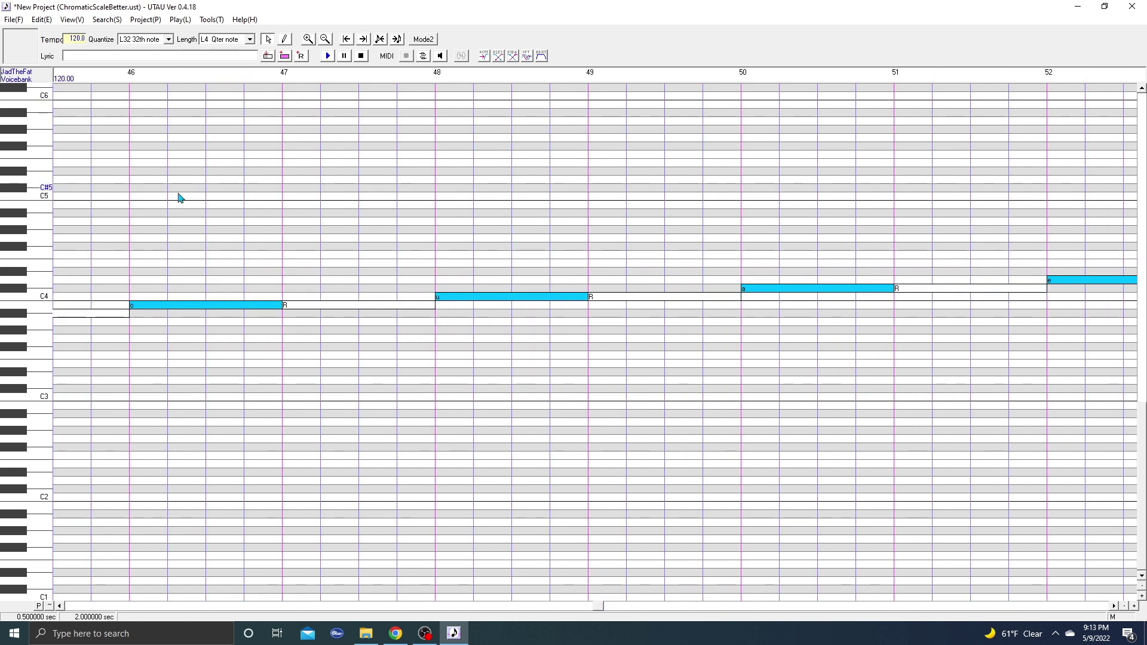
Open Tools > Voice Bank Settings and launch the waveform editor for a.wav
left_click(214, 21)
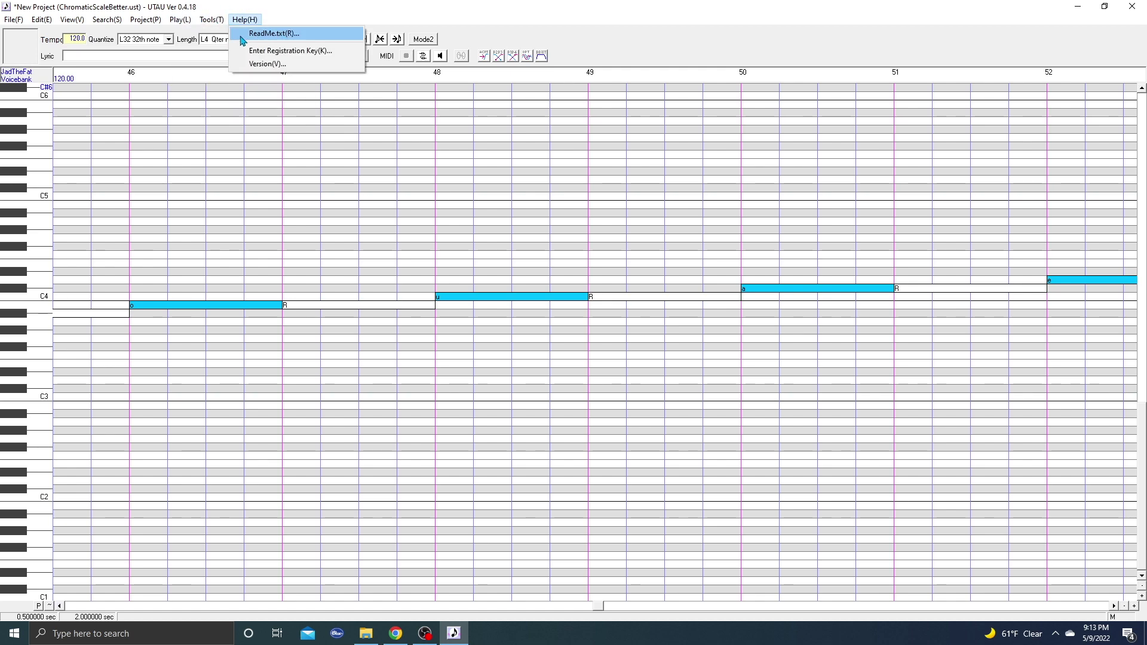
left_click(239, 33)
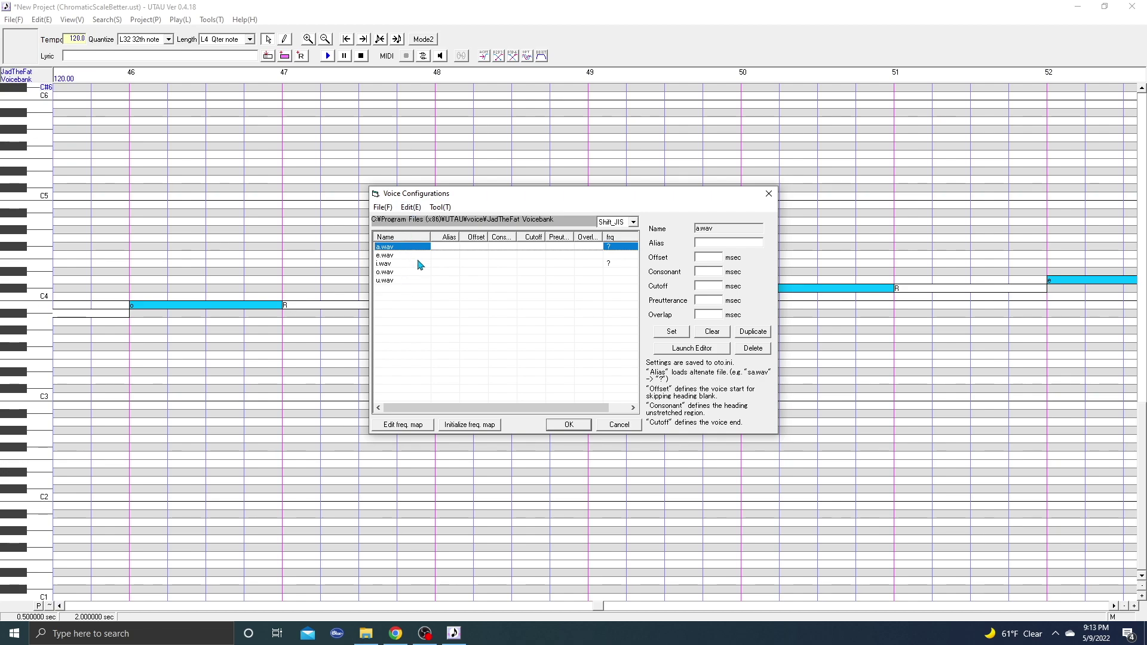
left_click(692, 349)
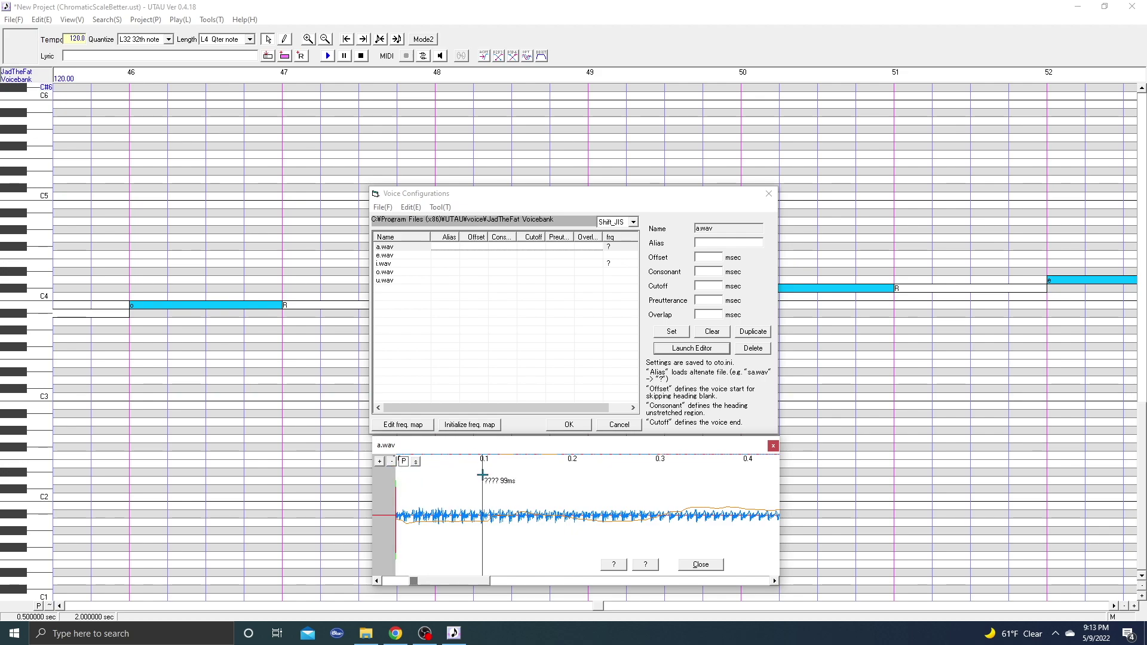
Set a.wav's 132 ms consonant, offset past the silence, overlap and cutoff
left_click(512, 465)
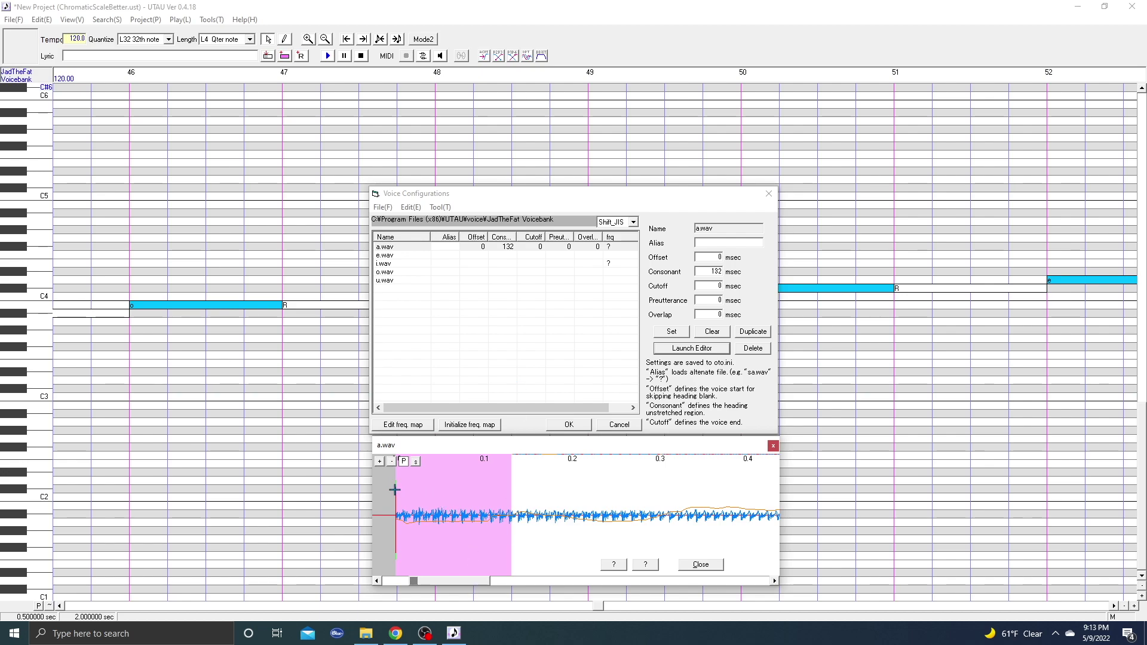
mouse_move(394, 485)
left_mouse_down()
mouse_move(475, 486)
mouse_move(393, 484)
left_mouse_up()
mouse_move(395, 470)
left_mouse_down()
mouse_move(490, 478)
mouse_move(431, 476)
mouse_move(451, 465)
left_mouse_up()
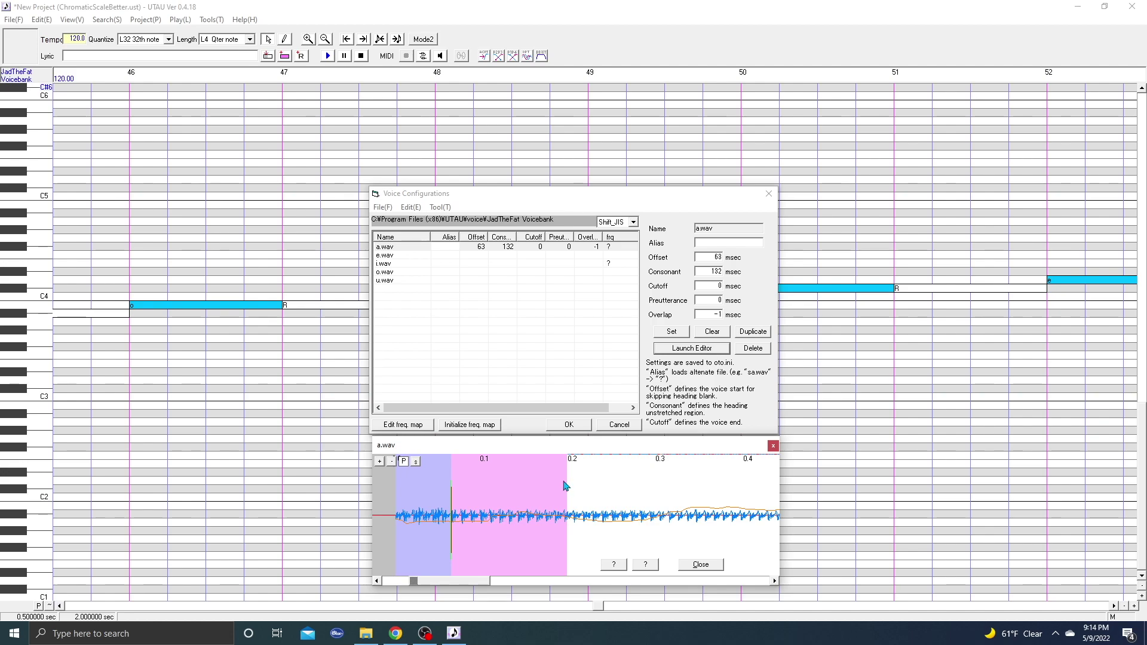
left_click_drag(451, 483, 507, 491)
left_click_drag(451, 584, 748, 584)
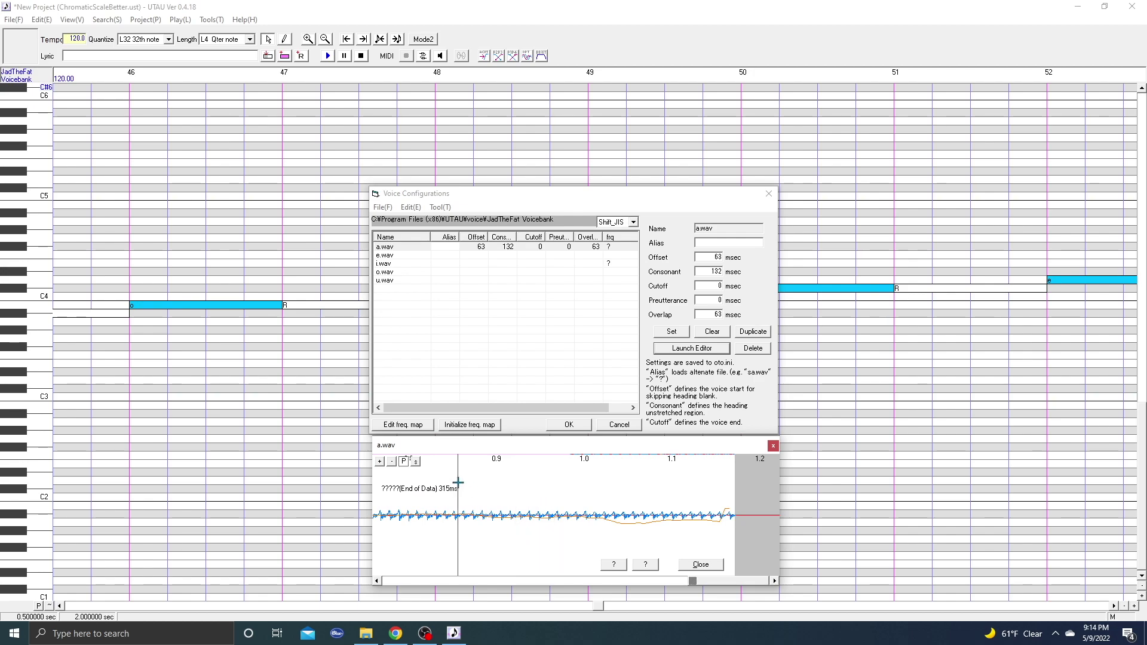
left_click(486, 485)
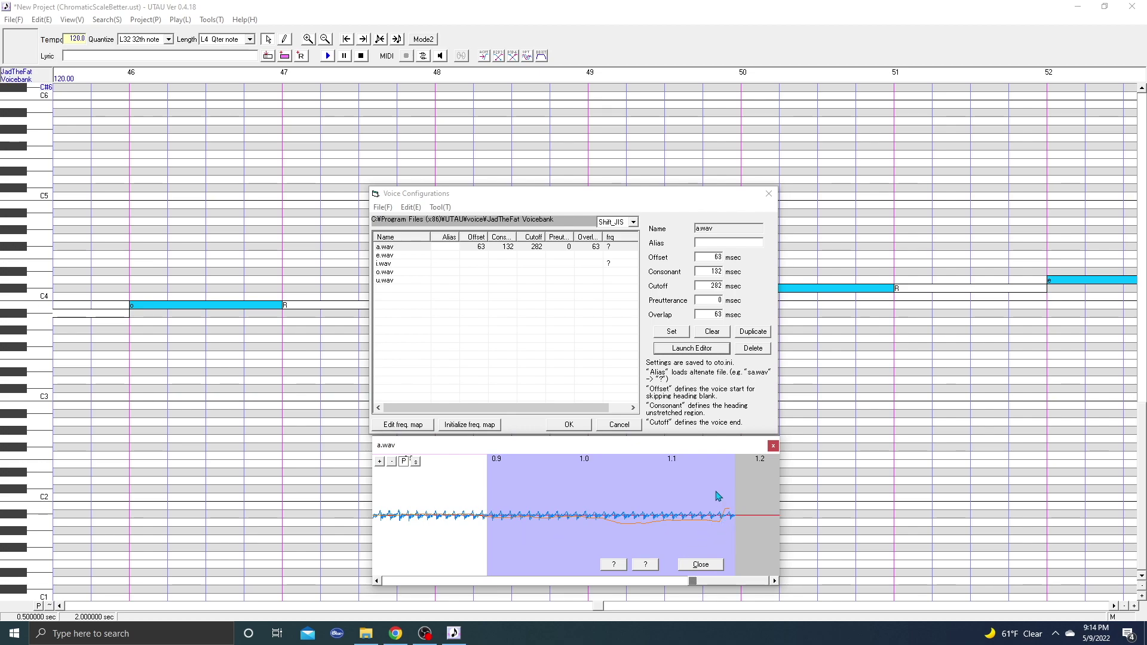
left_click(693, 565)
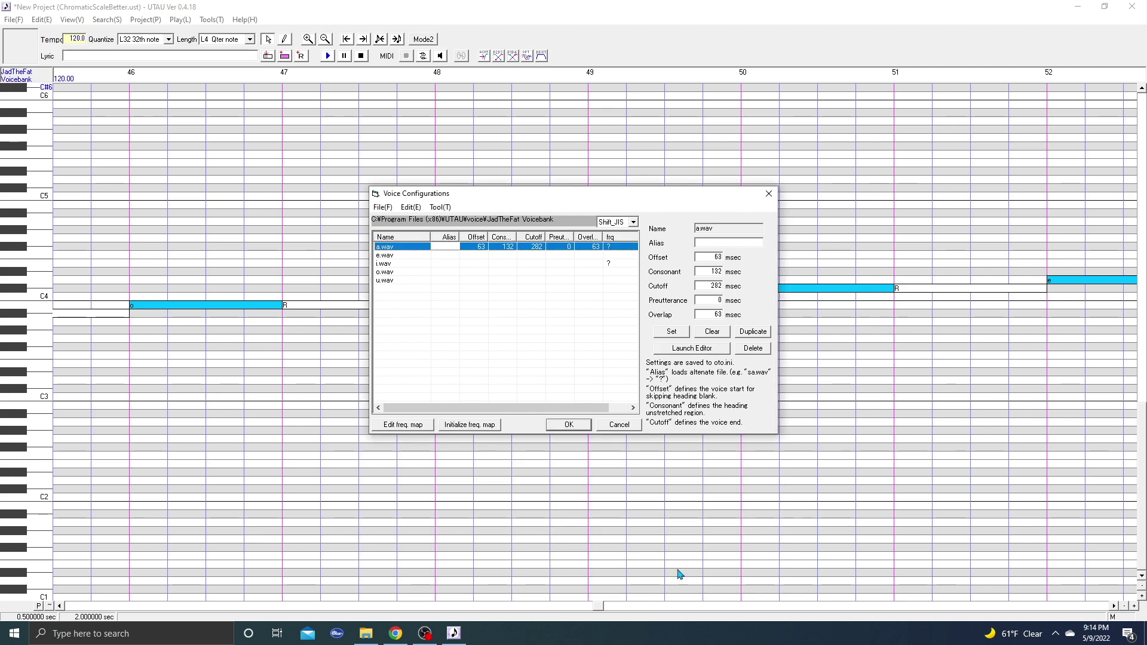
Select e.wav and mark its offset, consonant region, overlap and cutoff points
left_click(391, 255)
left_click(385, 264)
left_click(385, 280)
left_click(397, 255)
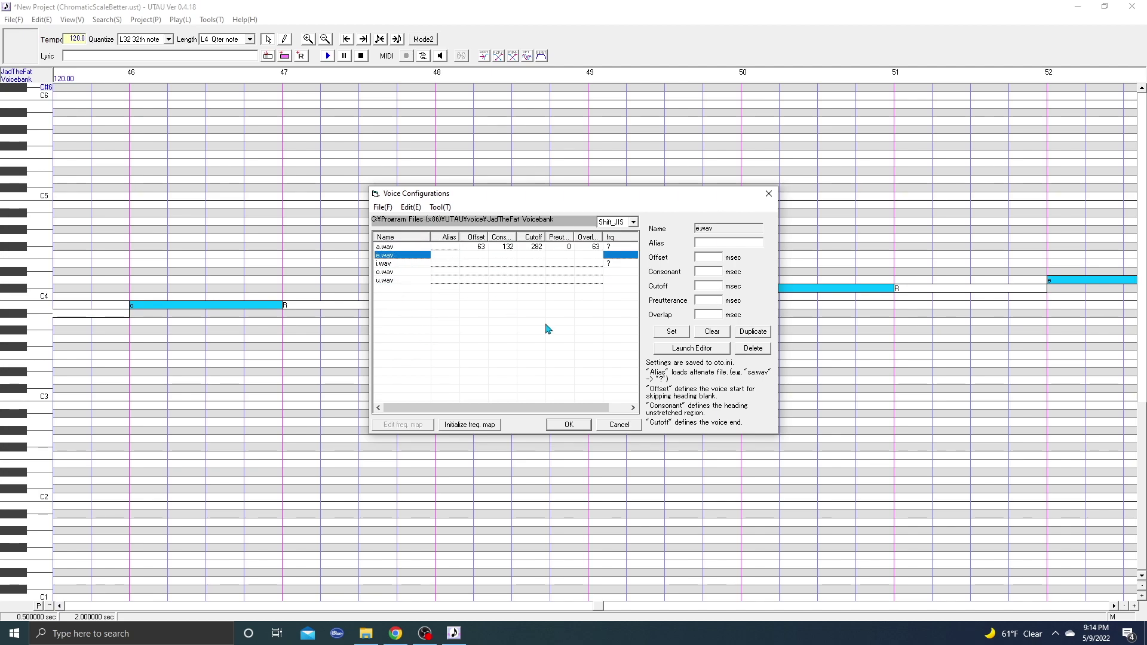
left_click(691, 350)
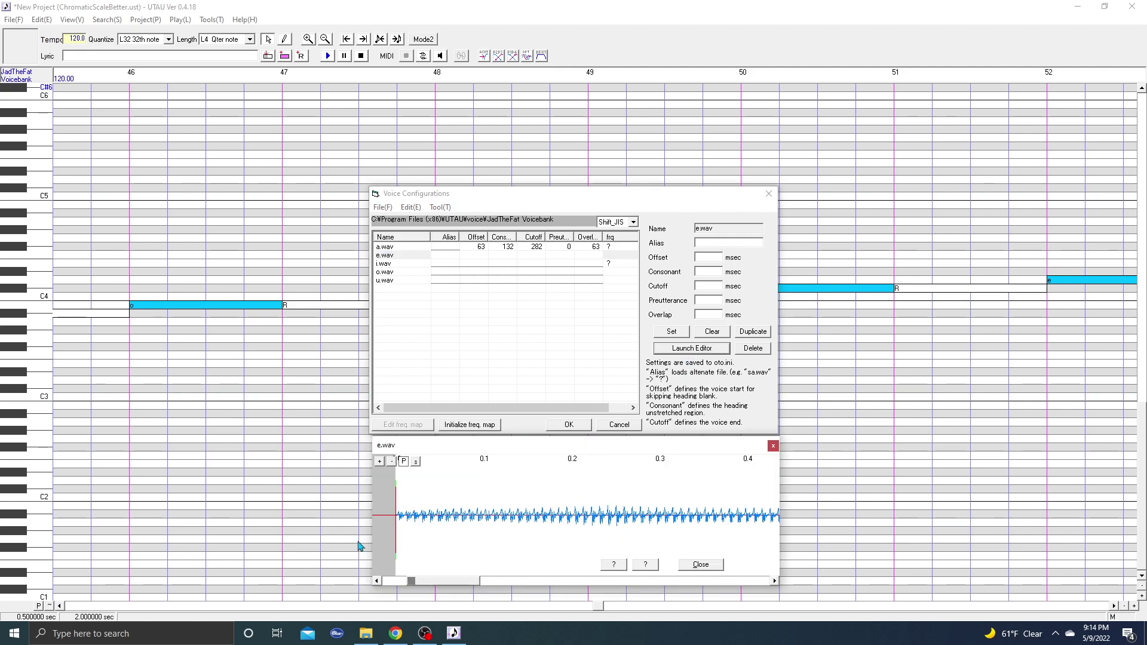
left_click_drag(483, 471, 438, 486)
left_click_drag(418, 580, 787, 576)
left_click(386, 263)
Set the i.wav sample's offset, consonant, cutoff and overlap markers
left_click(497, 478)
left_click_drag(472, 474, 487, 500)
left_click(529, 502)
left_click_drag(418, 580, 770, 580)
left_click(701, 565)
Set the o.wav and u.wav samples' offset, consonant, overlap and cutoff timings
left_click(385, 272)
left_click(691, 348)
mouse_move(426, 478)
left_mouse_down()
mouse_move(530, 490)
mouse_move(478, 496)
mouse_move(464, 485)
left_mouse_up()
left_click(517, 580)
left_click(526, 508)
key("Down")
left_click(452, 582)
left_click(701, 565)
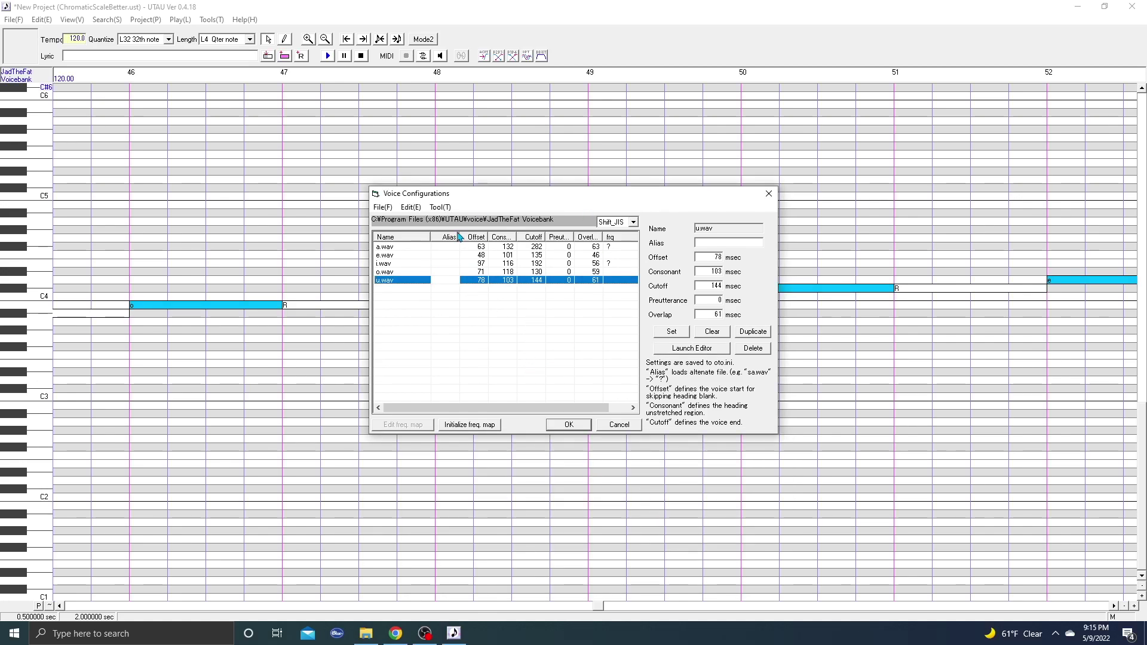
Save the vowel timings, close the voice settings, and select every chromatic-scale note
left_click(567, 425)
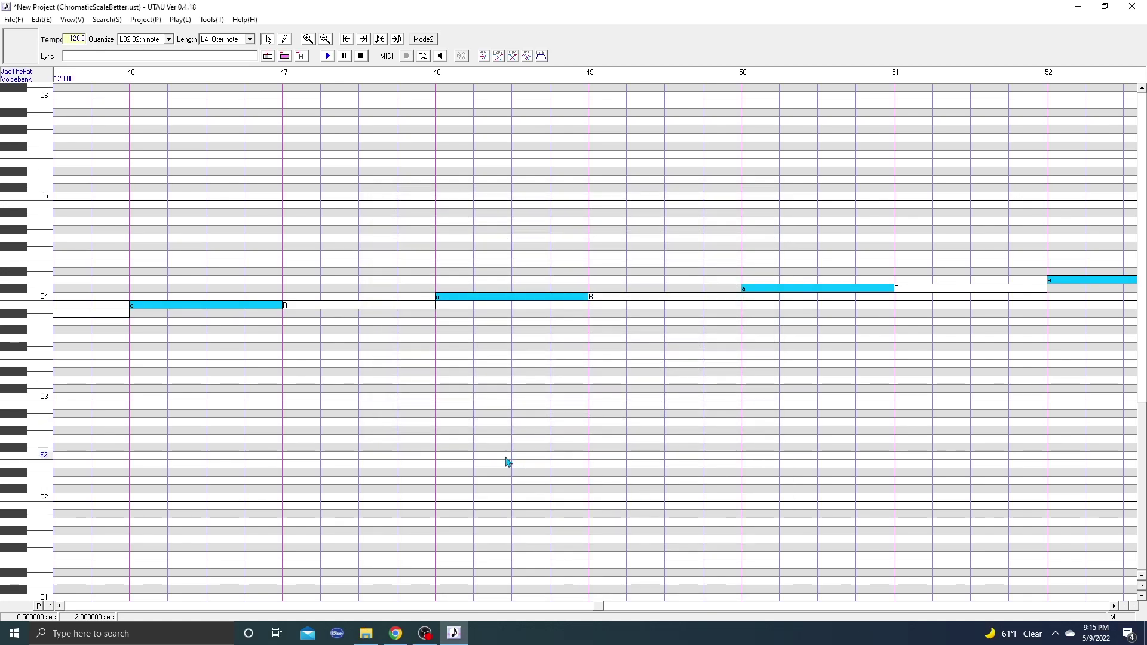
left_click_drag(602, 606, 50, 605)
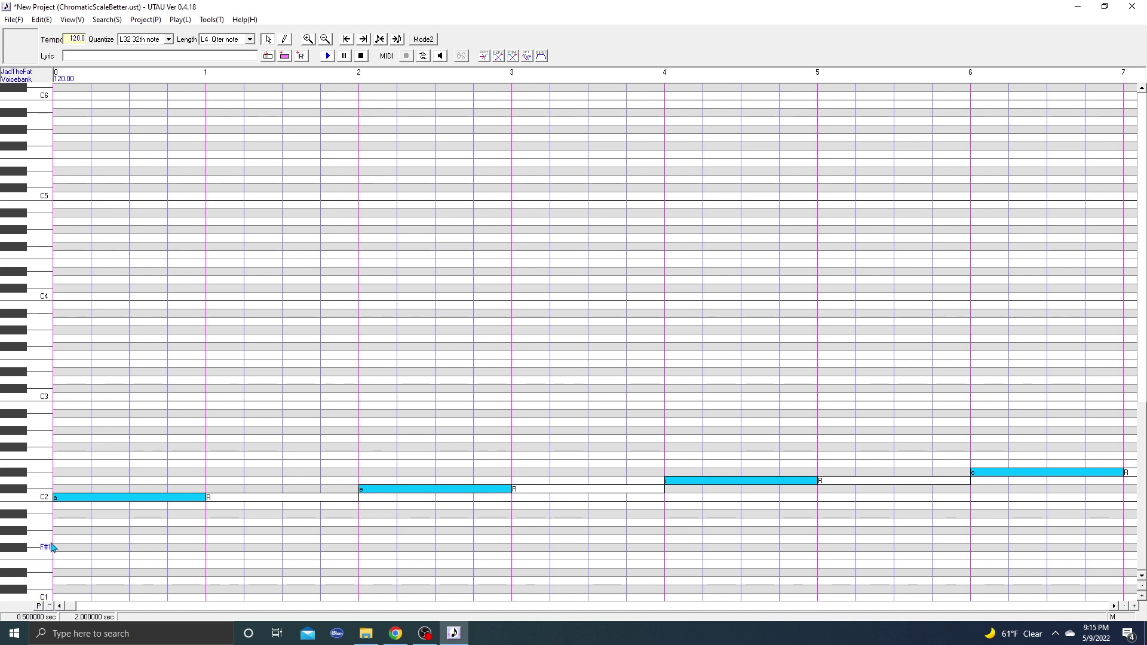
left_click_drag(119, 436, 251, 453)
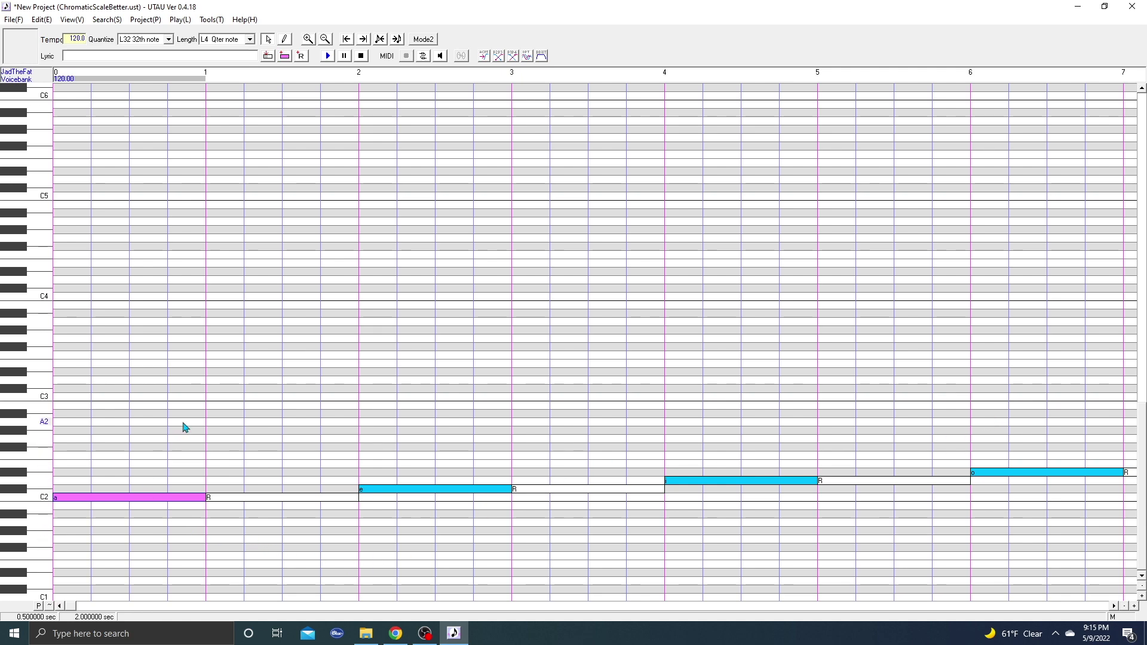
left_click(387, 387)
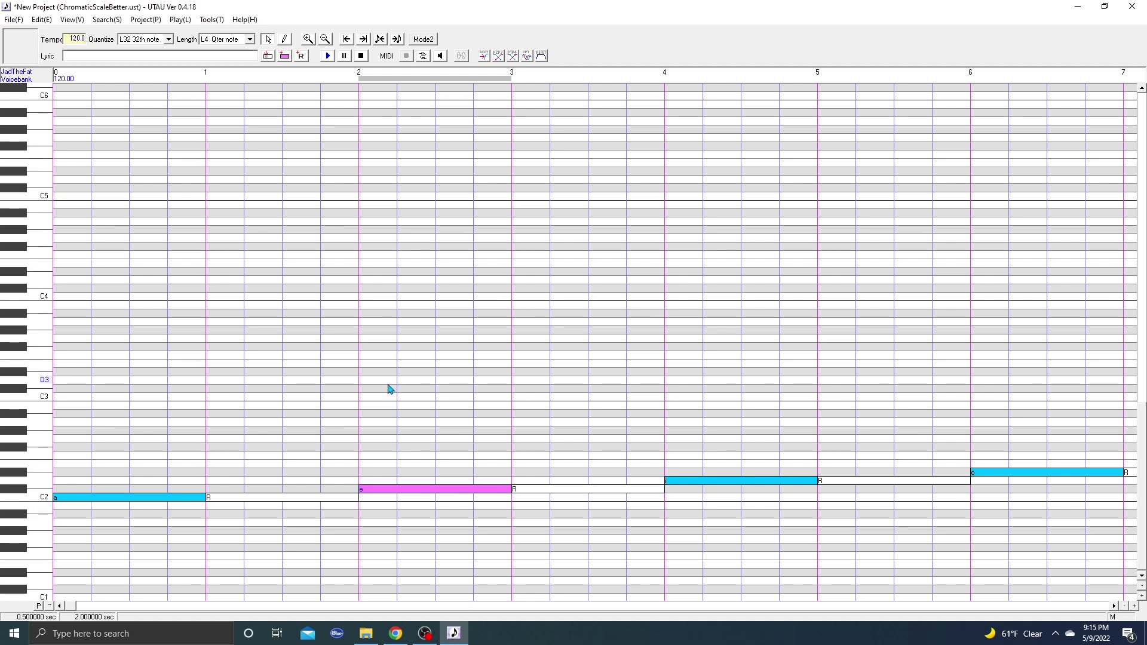
key("ctrl+a")
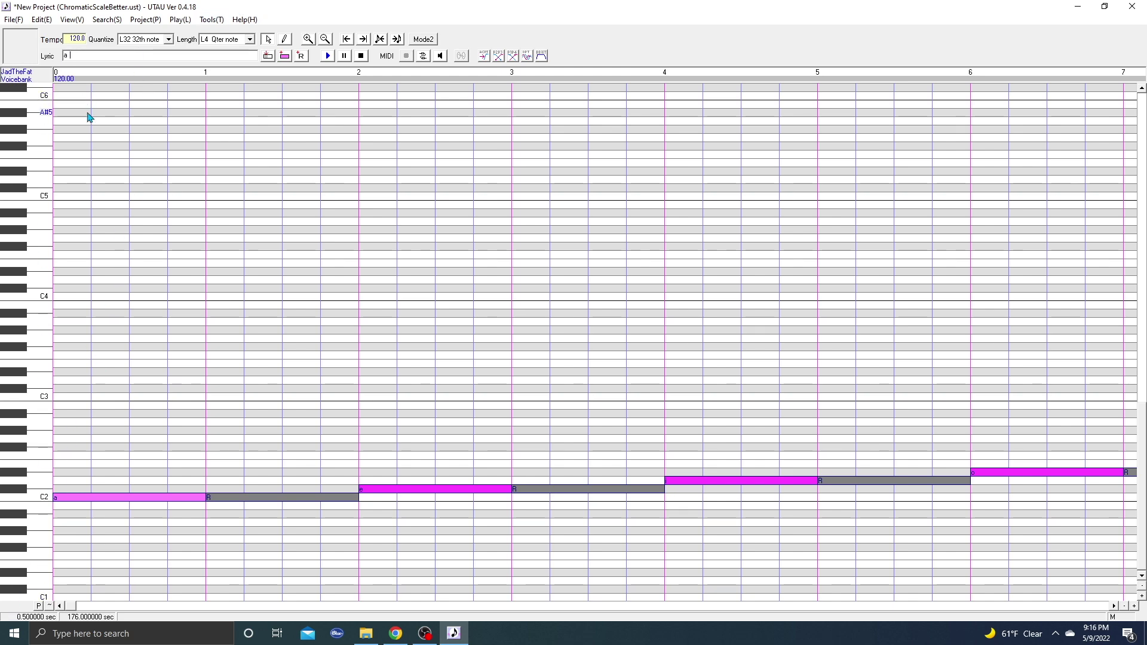
Select the e note in bar 2, then the note in bar 4
type("u w e")
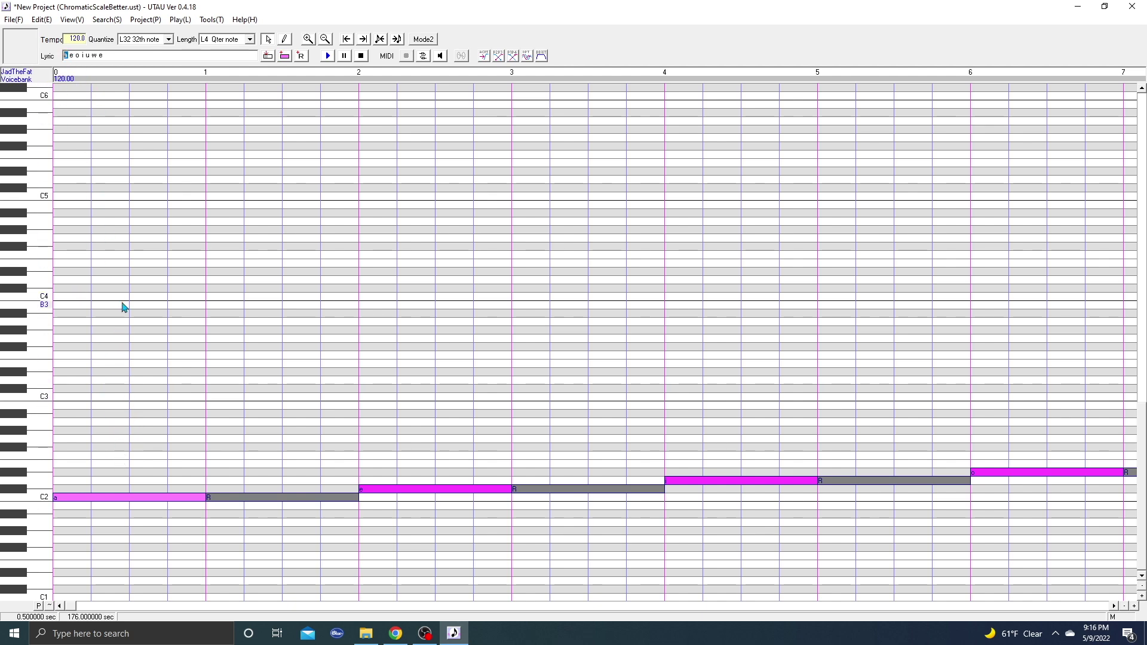
left_click(418, 489)
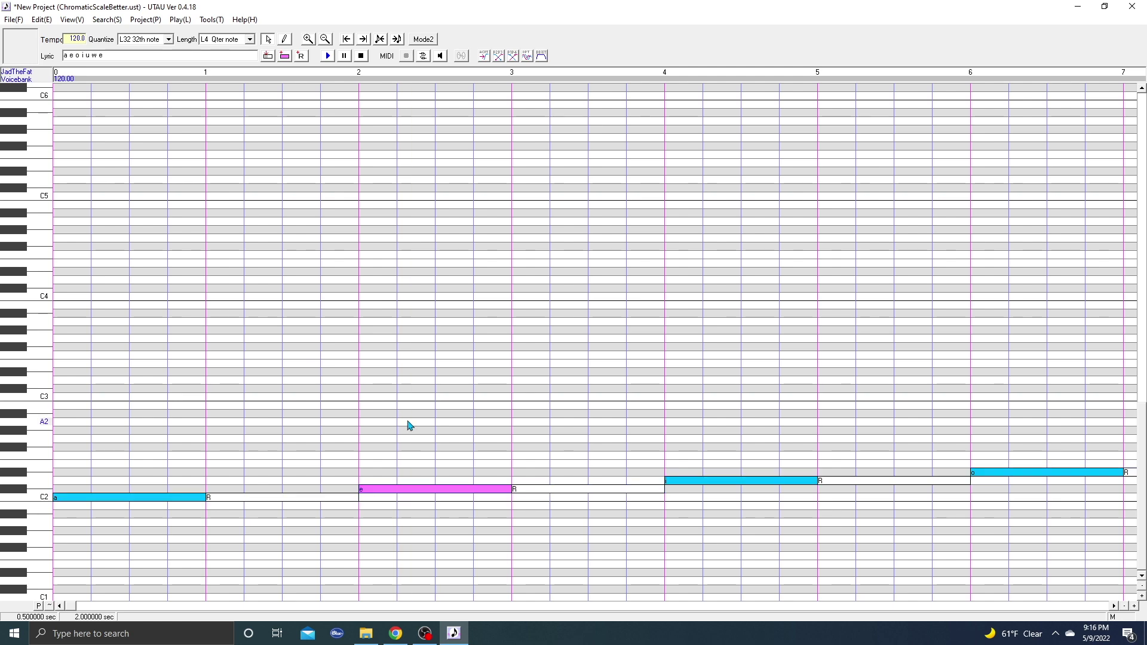
left_click(686, 433)
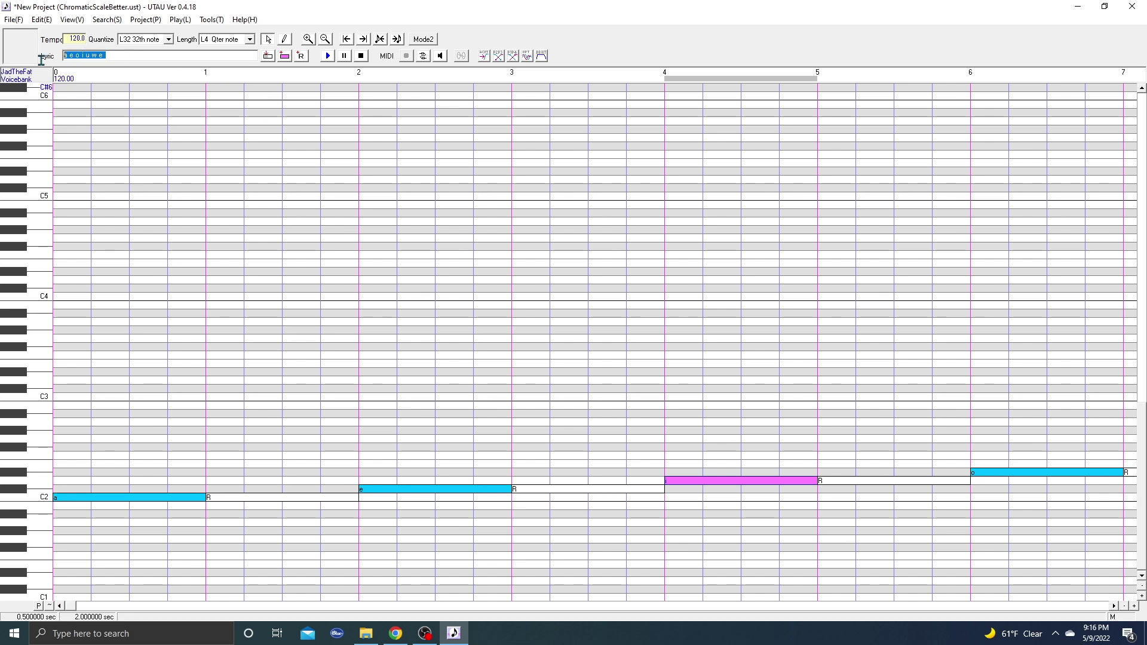
Extend the Lyric field by appending another copy of the 'a e i o u' sequence
key("ctrl+a")
type("a")
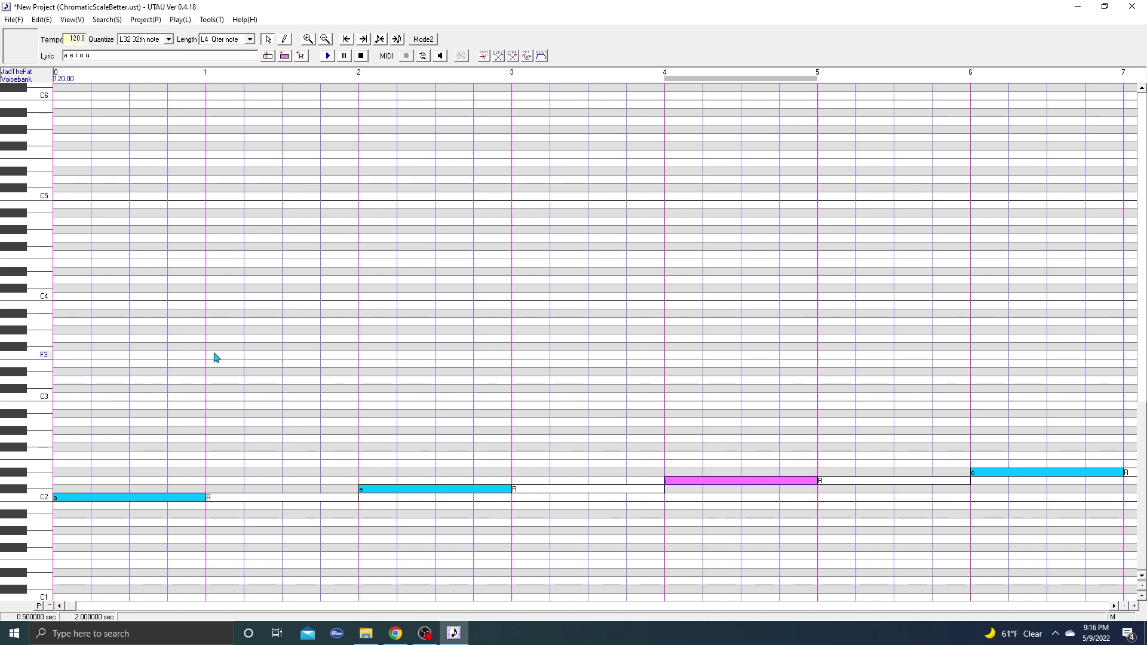
left_click_drag(114, 56, 62, 55)
key("ctrl+c")
left_click(123, 56)
key("ctrl+v")
key("ctrl+v")
key("ctrl+v")
key("ctrl+v")
key("ctrl+v")
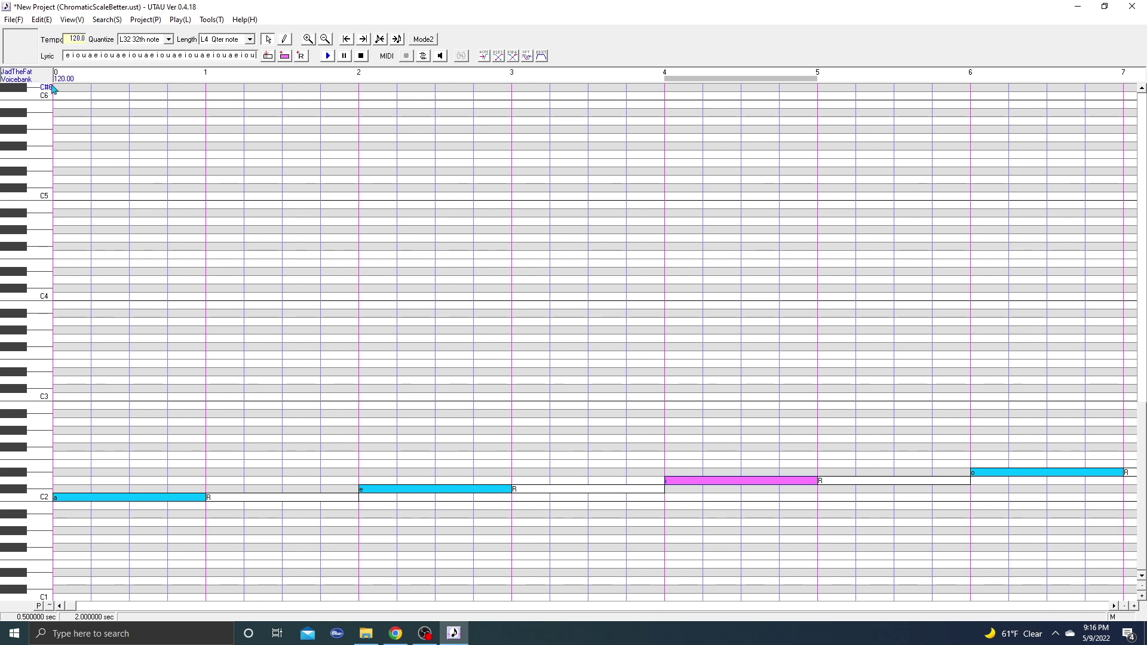
key("Left")
key("Left")
key("Left")
key("Left")
key("Left")
key("Left")
key("Left")
key("Left")
key("Left")
key("Left")
key("Left")
key("Left")
key("Left")
key("Left")
key("Left")
key("Left")
key("Left")
key("Left")
key("Left")
key("Left")
key("Delete")
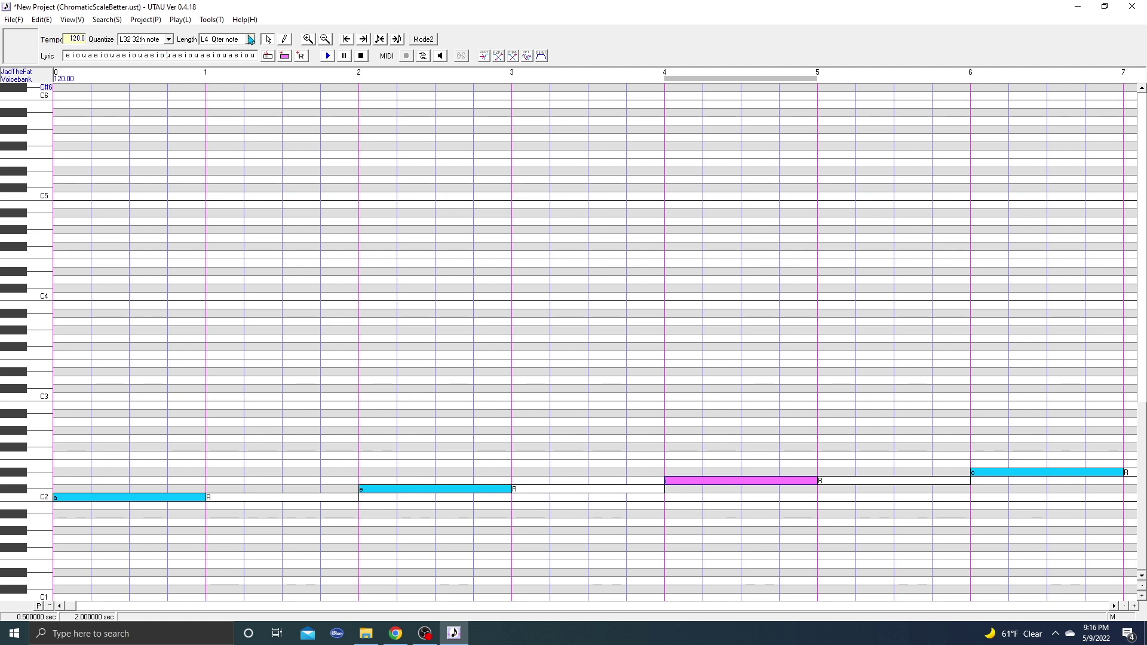
key("ctrl+z")
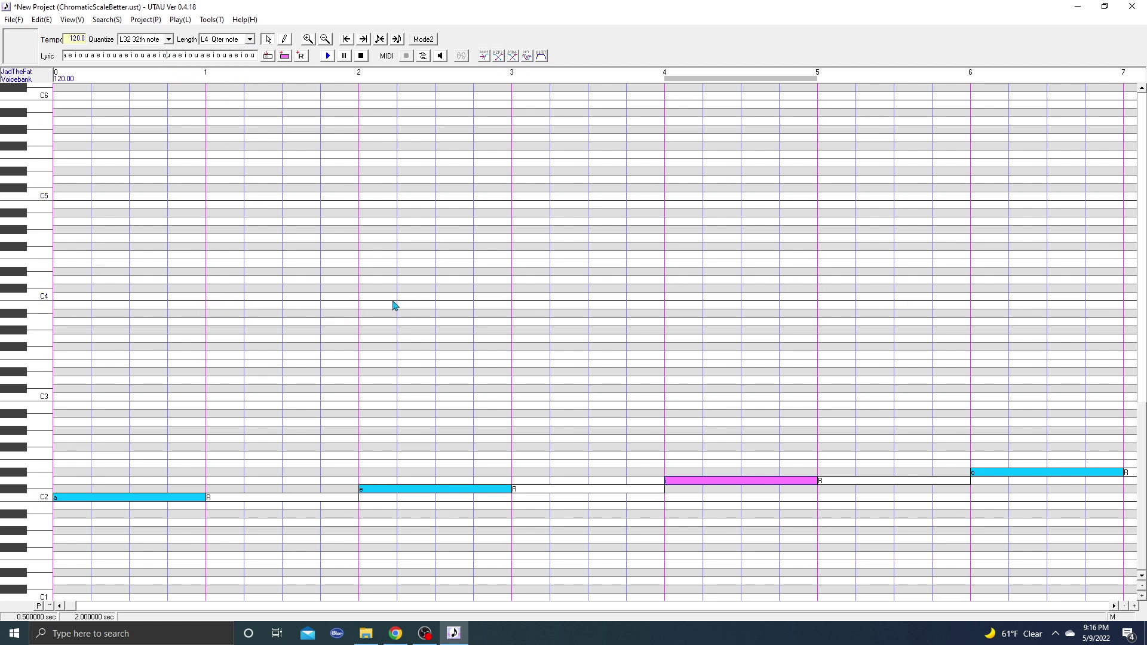
Insert the vowel lyrics into all selected notes and close the lyric window
key("ctrl+a")
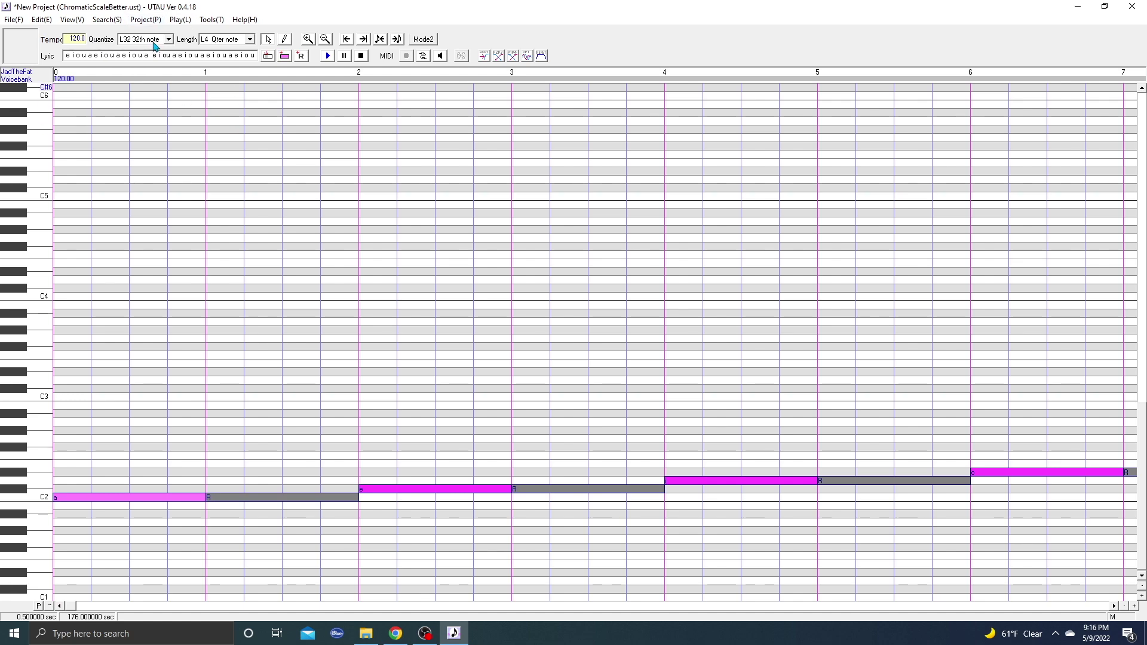
left_click(197, 55)
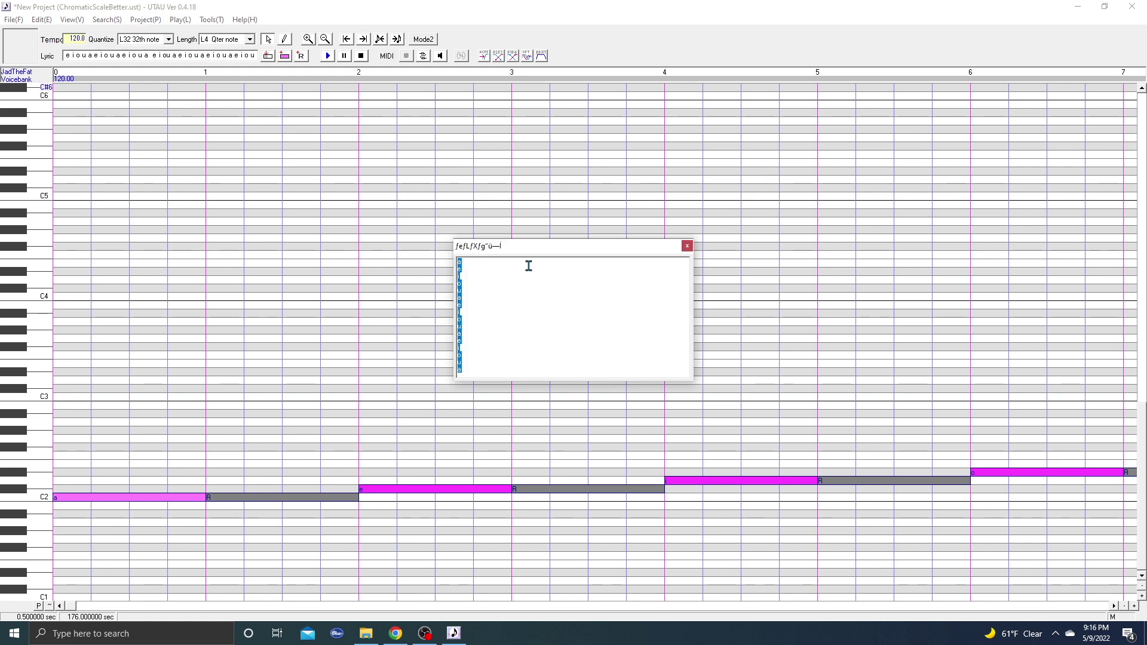
key("Delete")
left_click(686, 245)
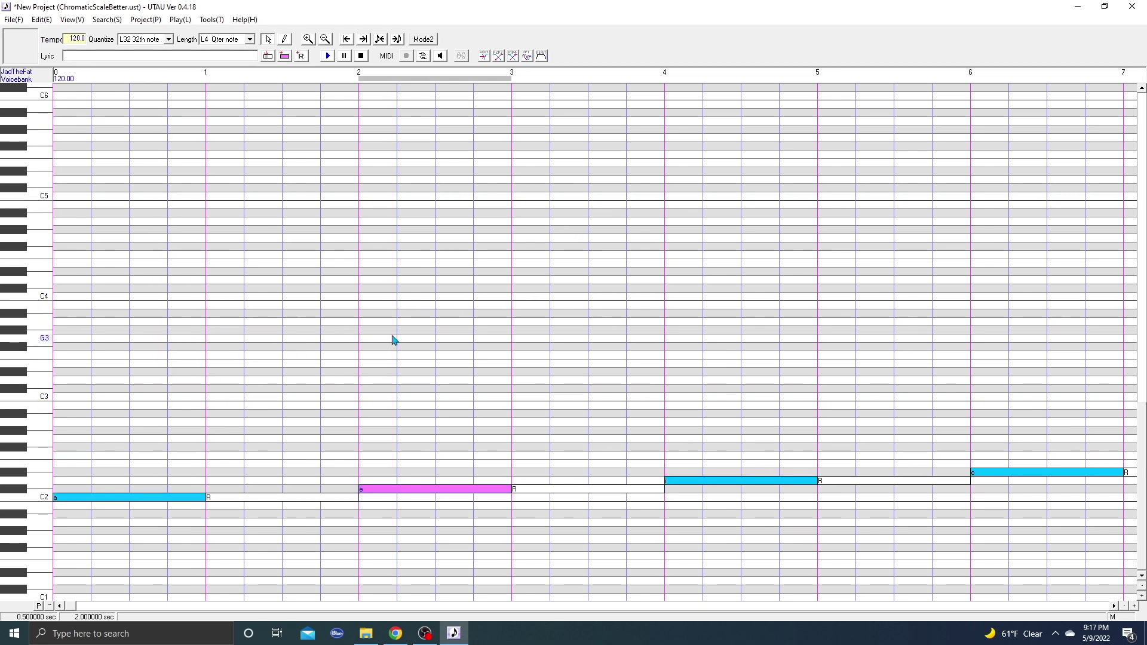
Play the first measures, replay from the o note at measure 26, then open the Project menu
mouse_move(105, 410)
left_mouse_down()
mouse_move(143, 388)
mouse_move(880, 455)
mouse_move(1141, 459)
mouse_move(1119, 486)
mouse_move(586, 472)
mouse_move(423, 480)
mouse_move(955, 461)
mouse_move(1049, 441)
mouse_move(1101, 471)
mouse_move(326, 396)
mouse_move(42, 412)
mouse_move(125, 417)
left_mouse_up()
key("space")
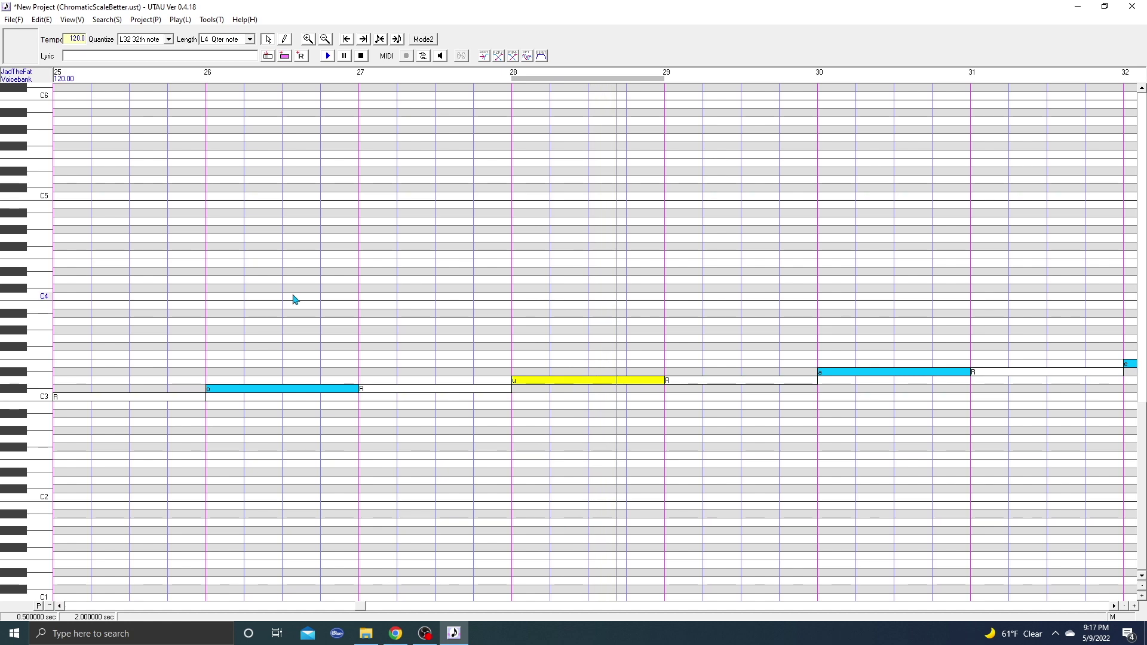
left_click(307, 388)
key("space")
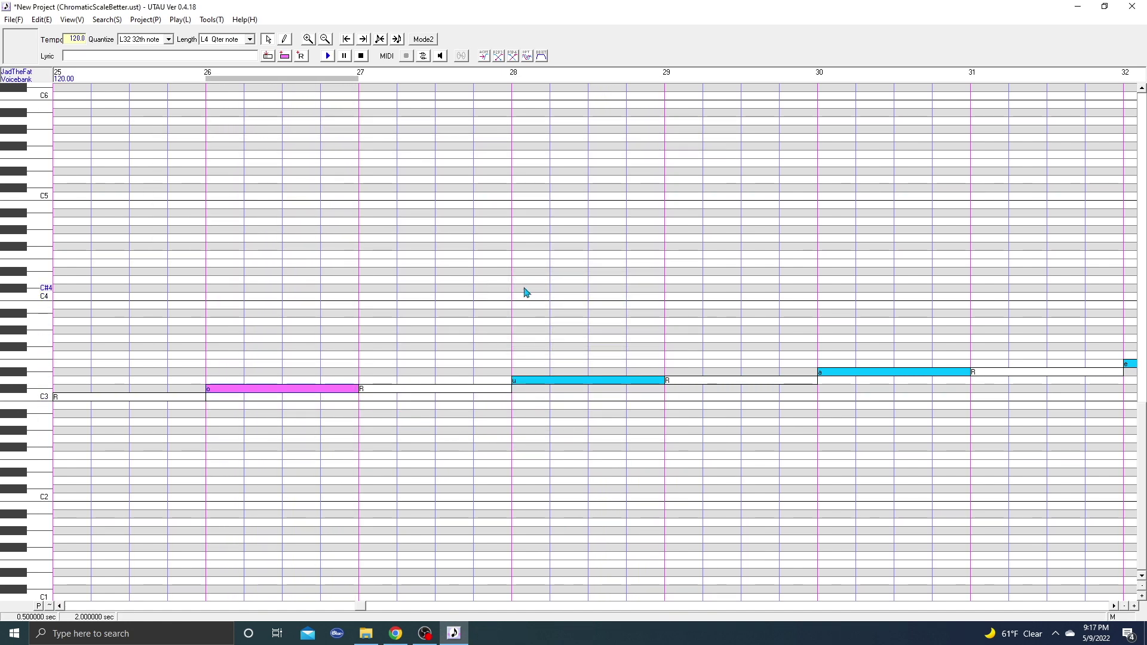
key("Right")
key("Left")
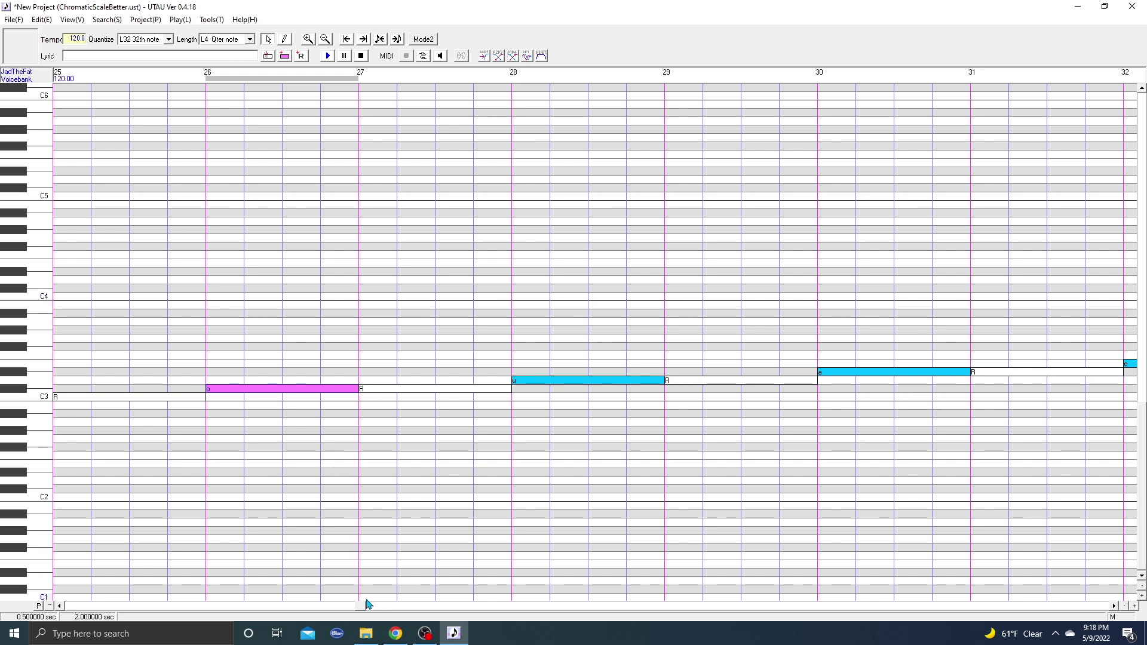
left_click_drag(367, 608, 483, 604)
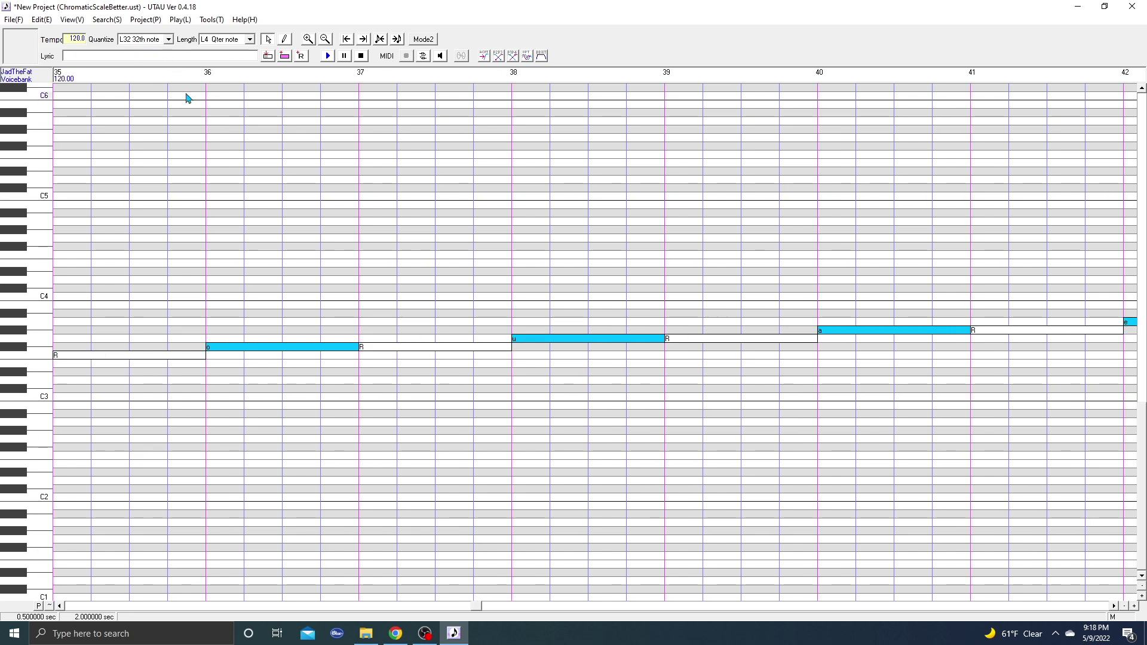
left_click(156, 20)
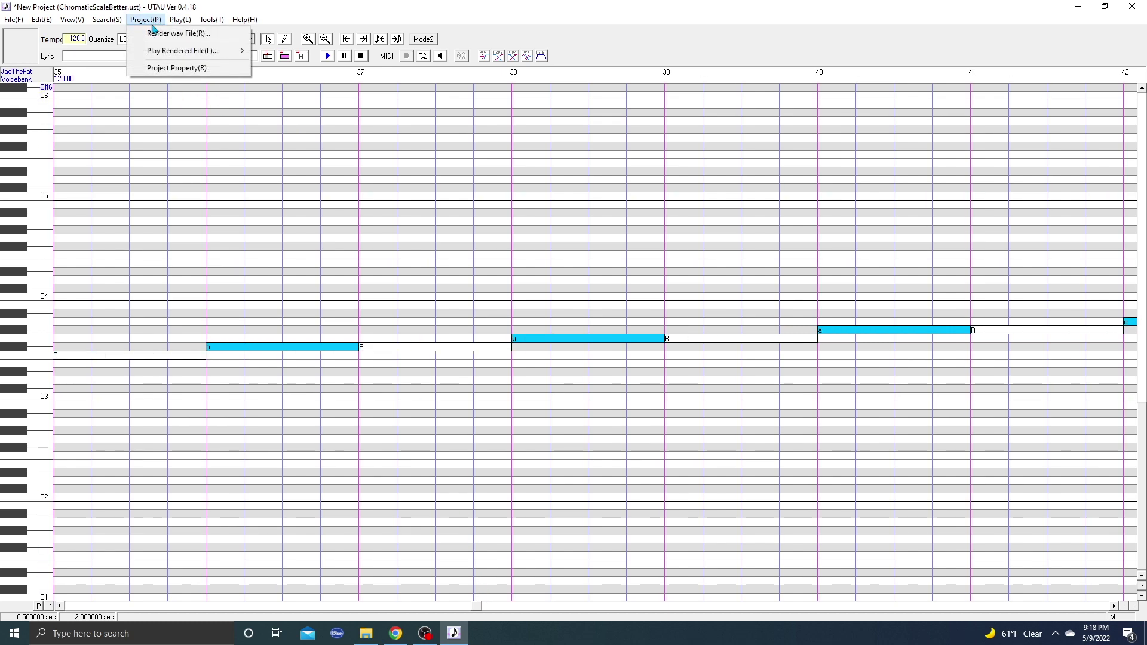
Render the project to JadTheFatChromaticScale.wav in Downloads and dismiss the completion message
left_click(199, 34)
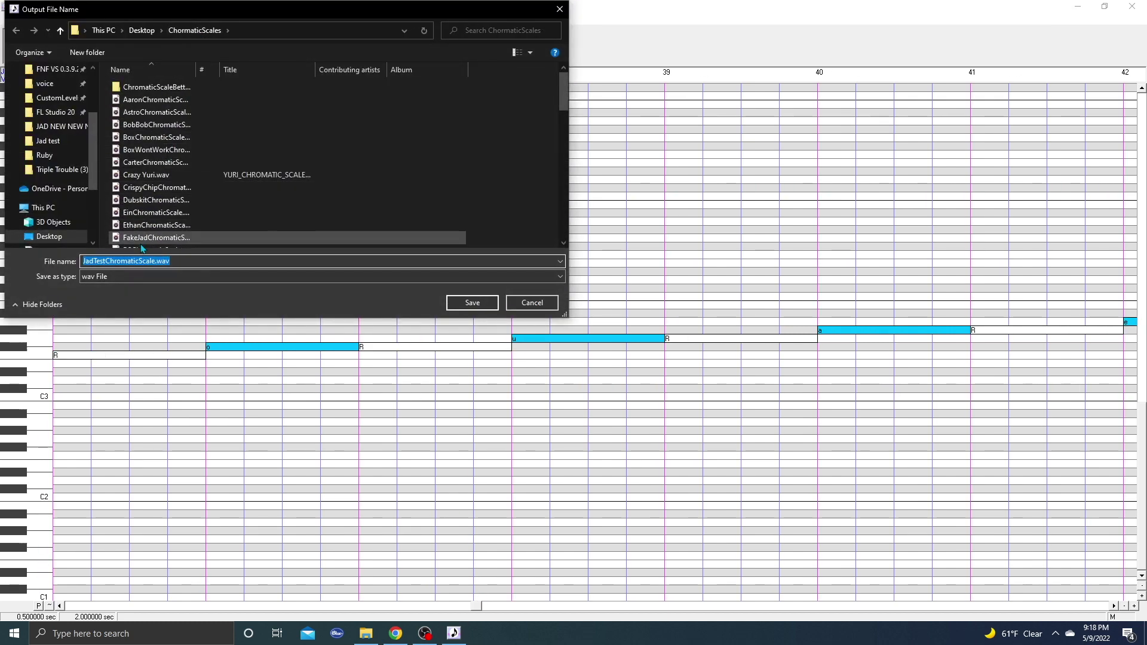
scroll(57, 150, "up", 3)
left_click(54, 107)
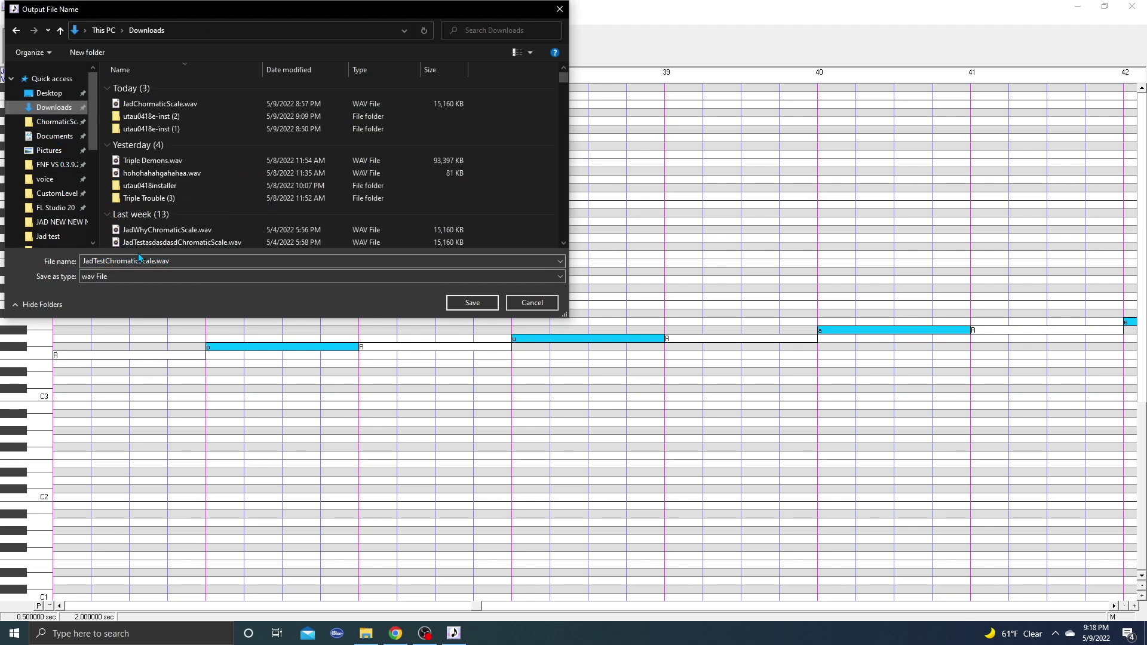
left_click(159, 263)
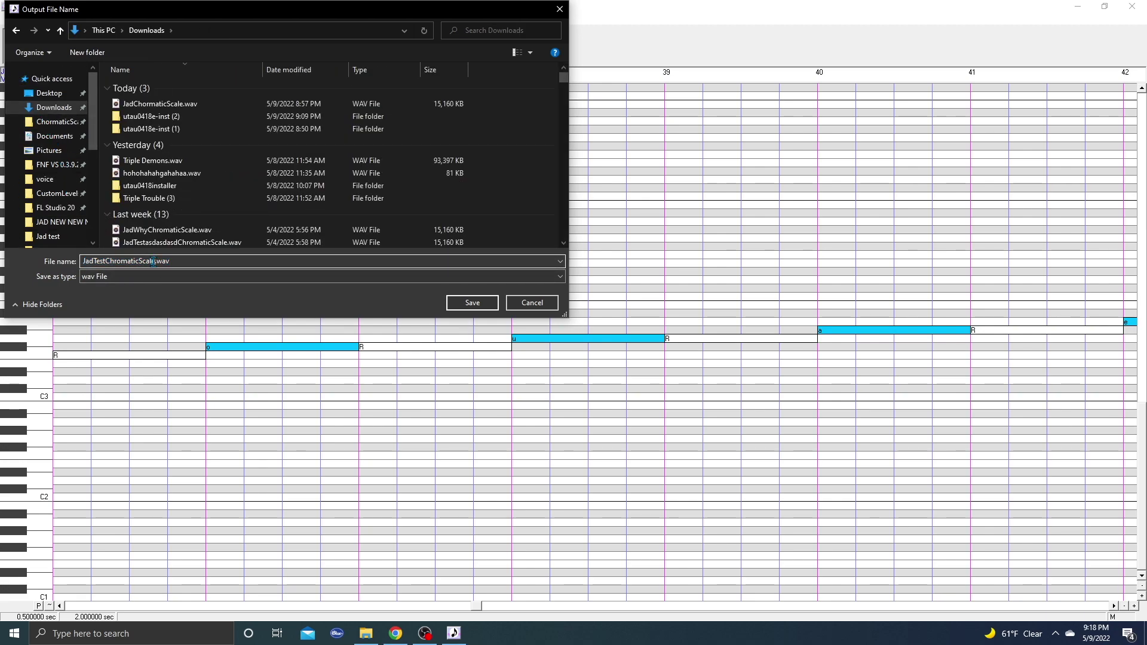
key("shift+Home")
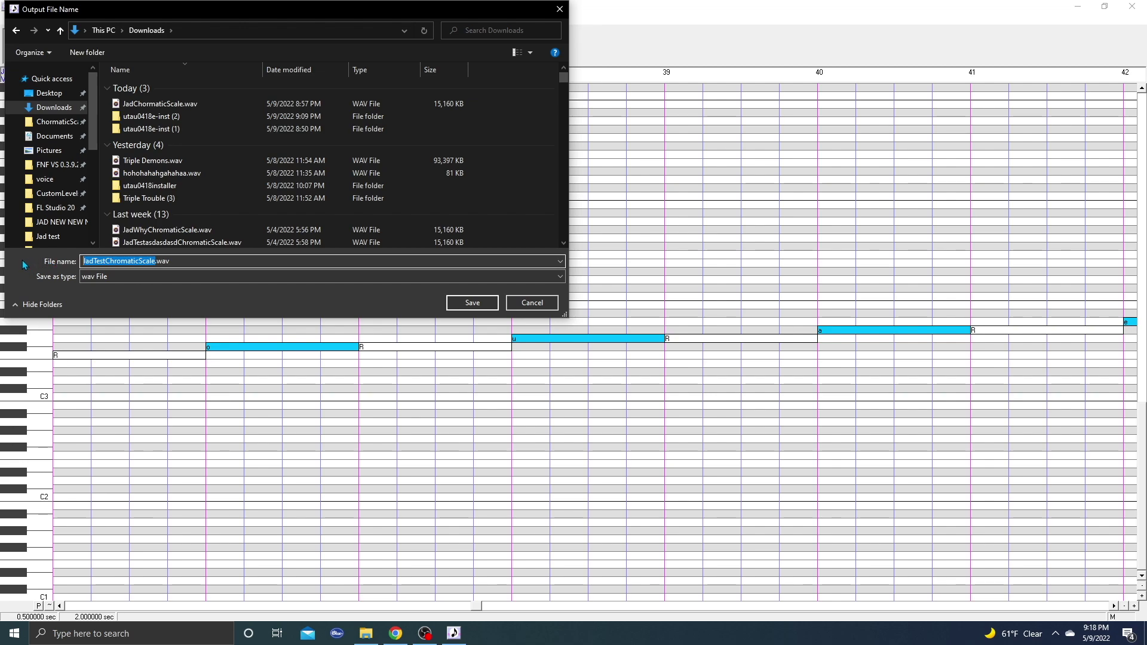
type("JadTheFatChromaticSc")
left_click(472, 303)
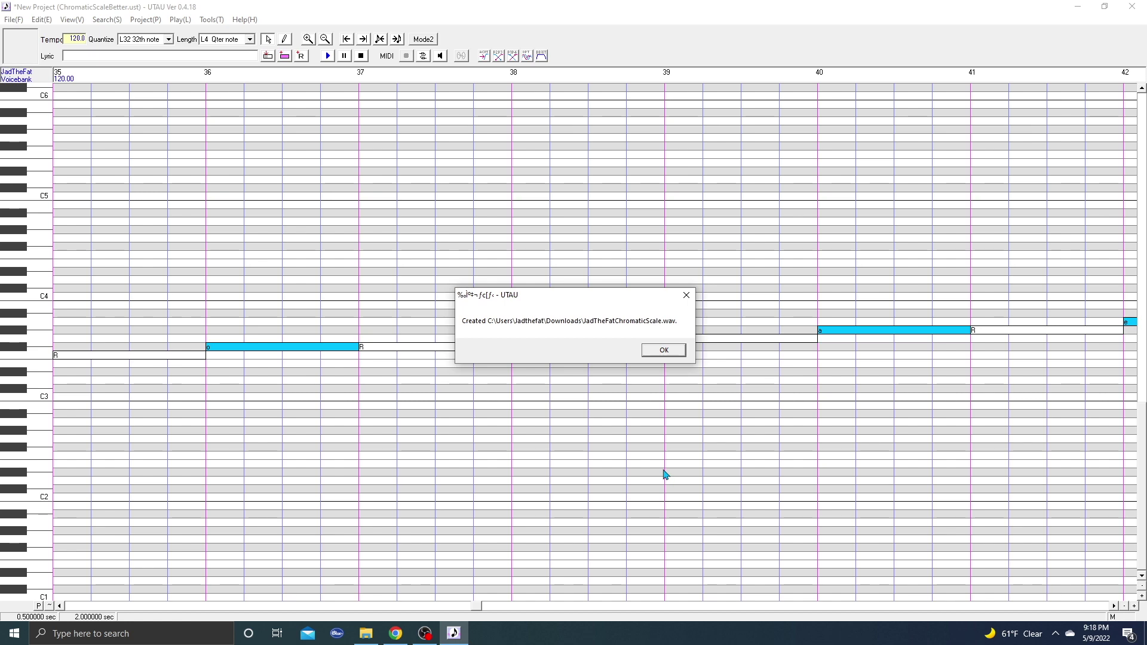
left_click(668, 351)
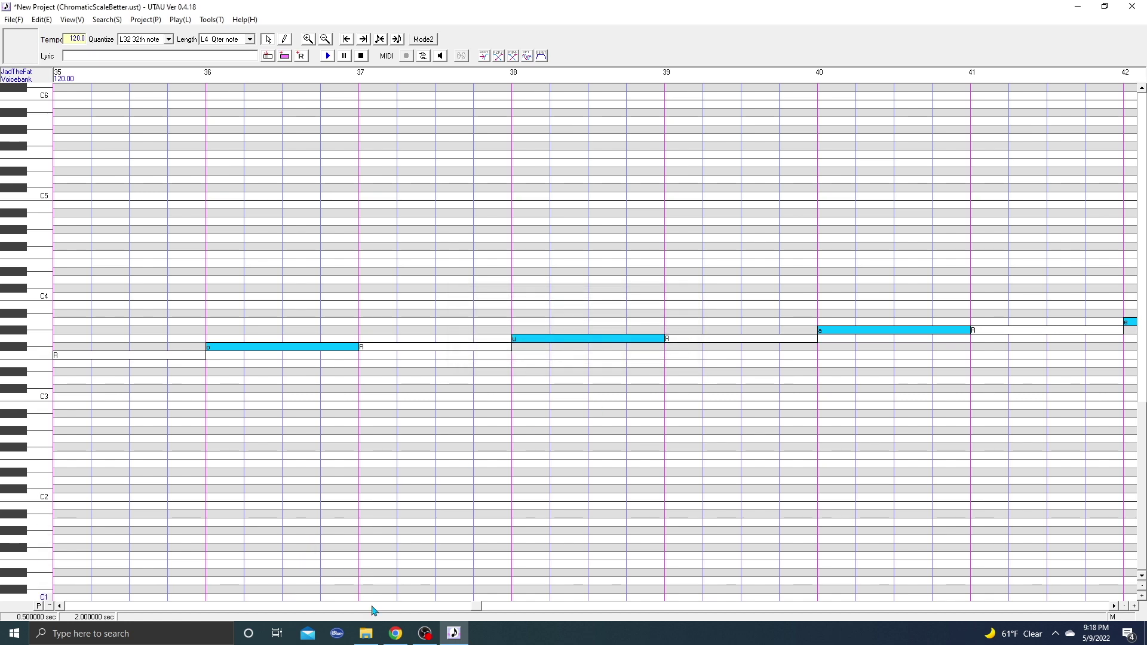
Play JadTheFatChromaticScale.wav from Downloads, skipping ahead to 0:22 and about 2:18
left_click(372, 633)
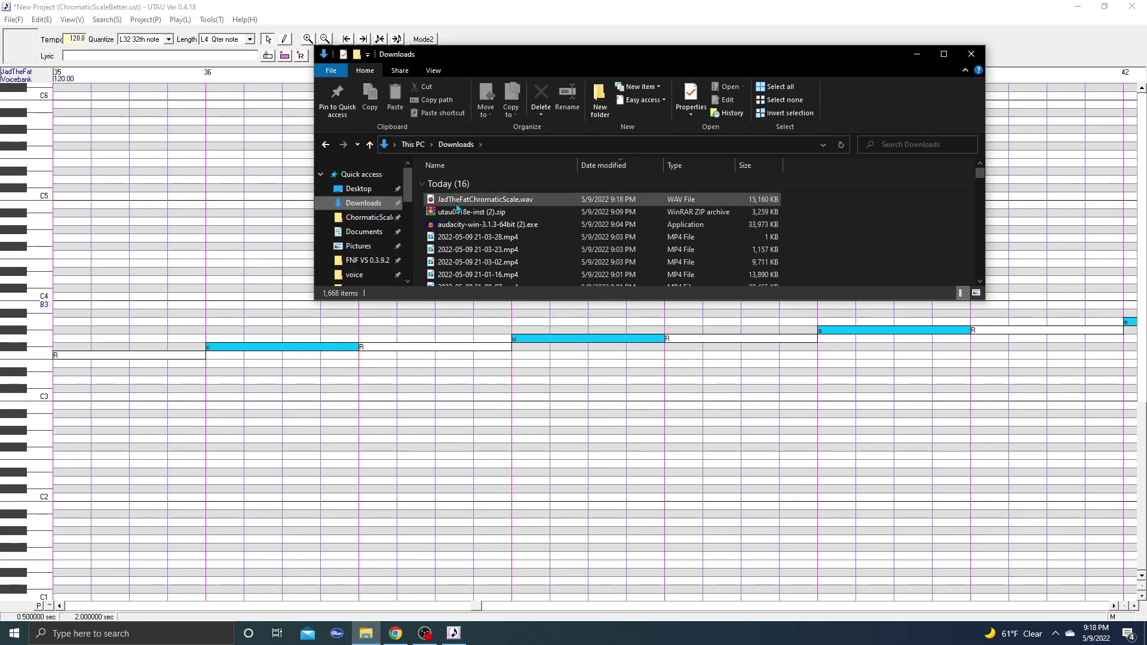
double_click(458, 205)
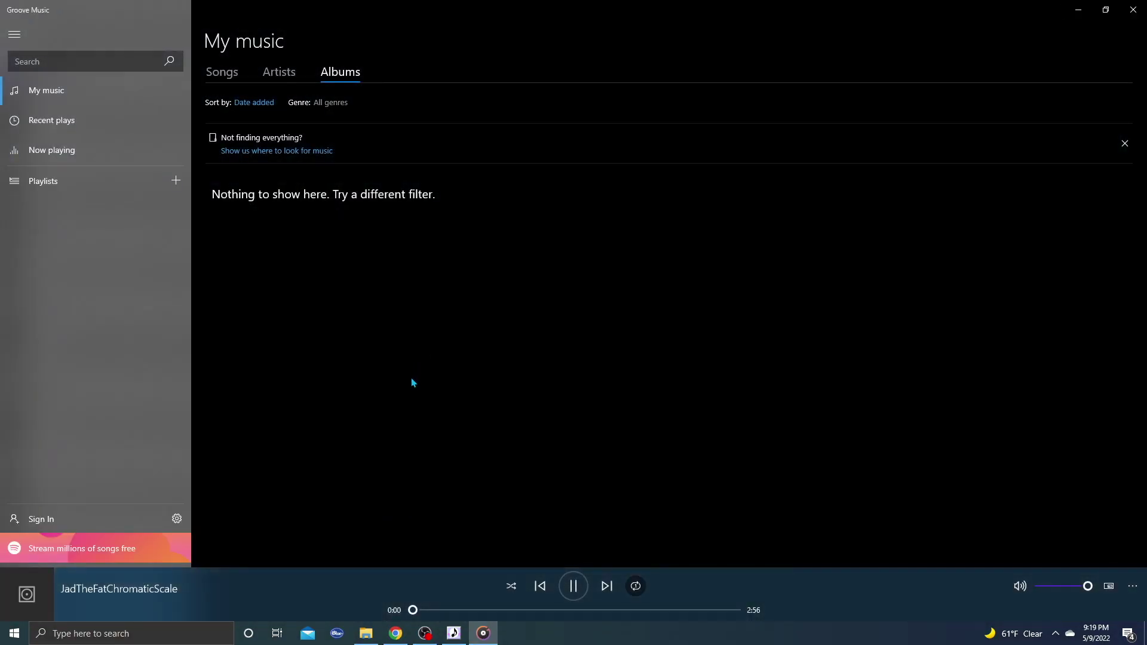
left_click_drag(412, 610, 619, 612)
left_click(666, 610)
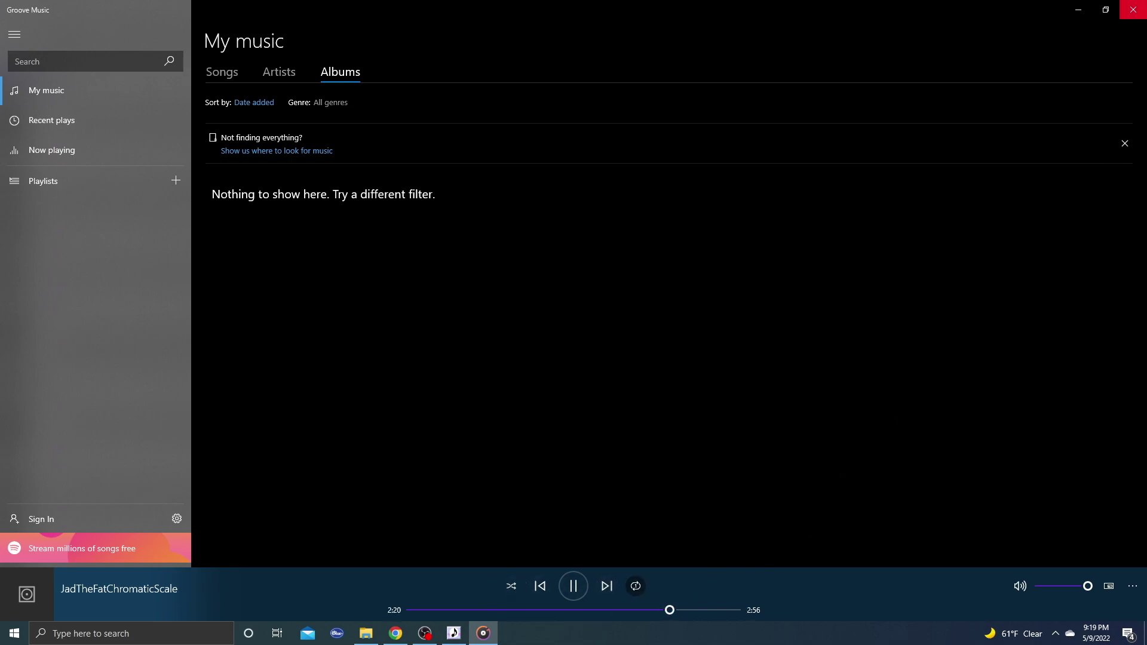
Close Groove Music and return to the UTAU project
left_click(1133, 9)
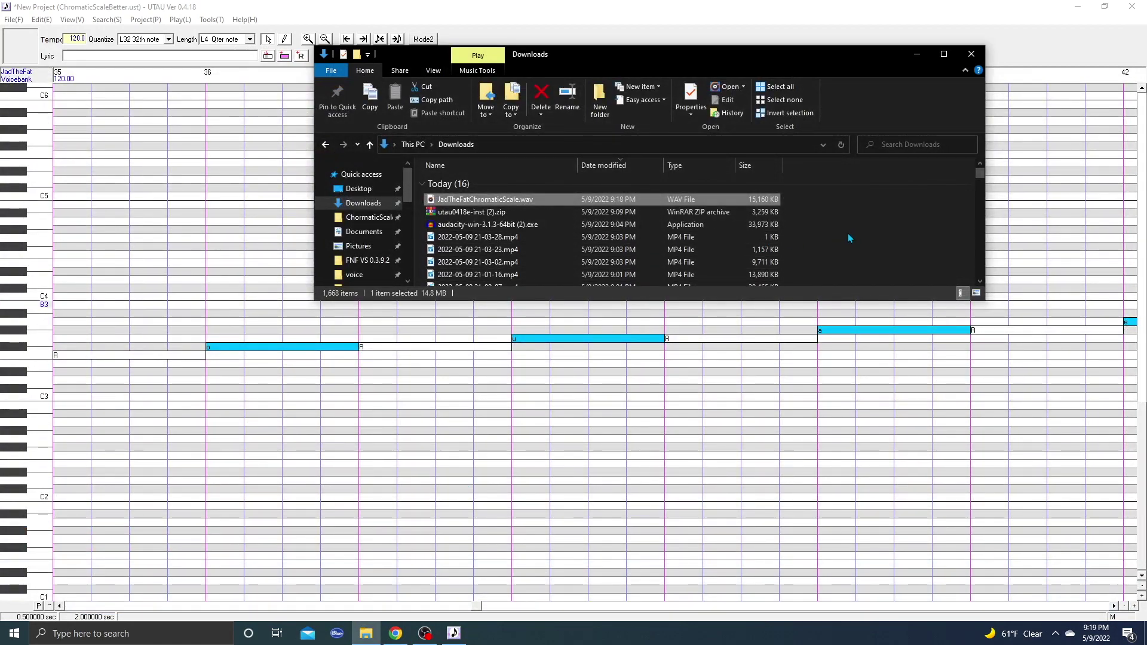
left_click(826, 245)
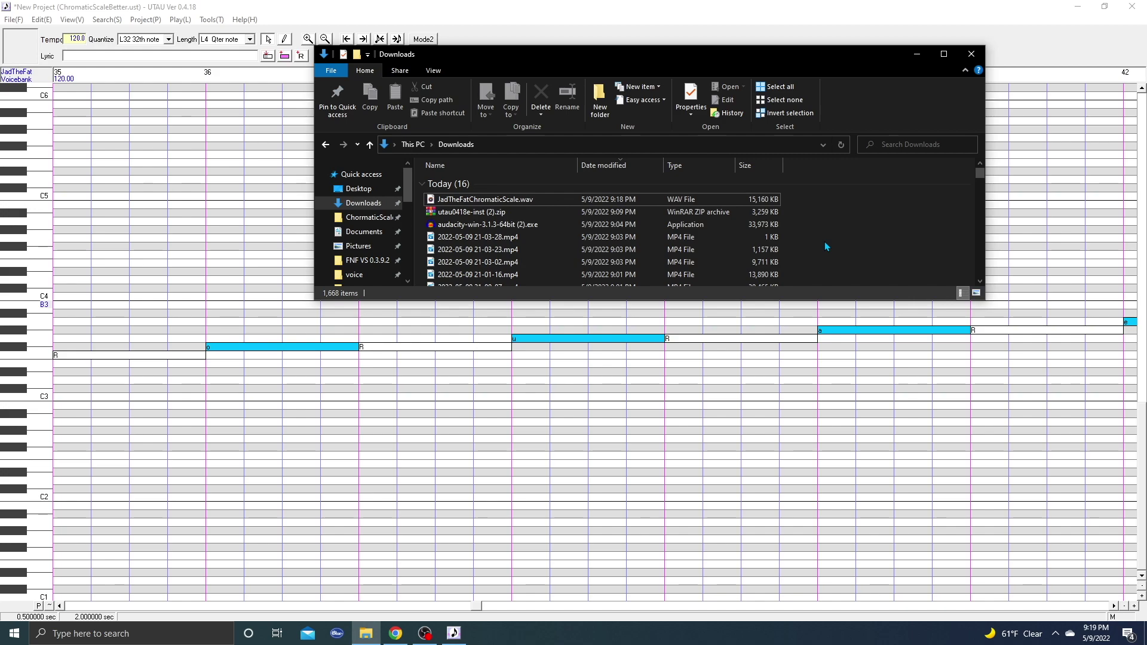
left_click(334, 324)
left_click_drag(478, 605, 63, 558)
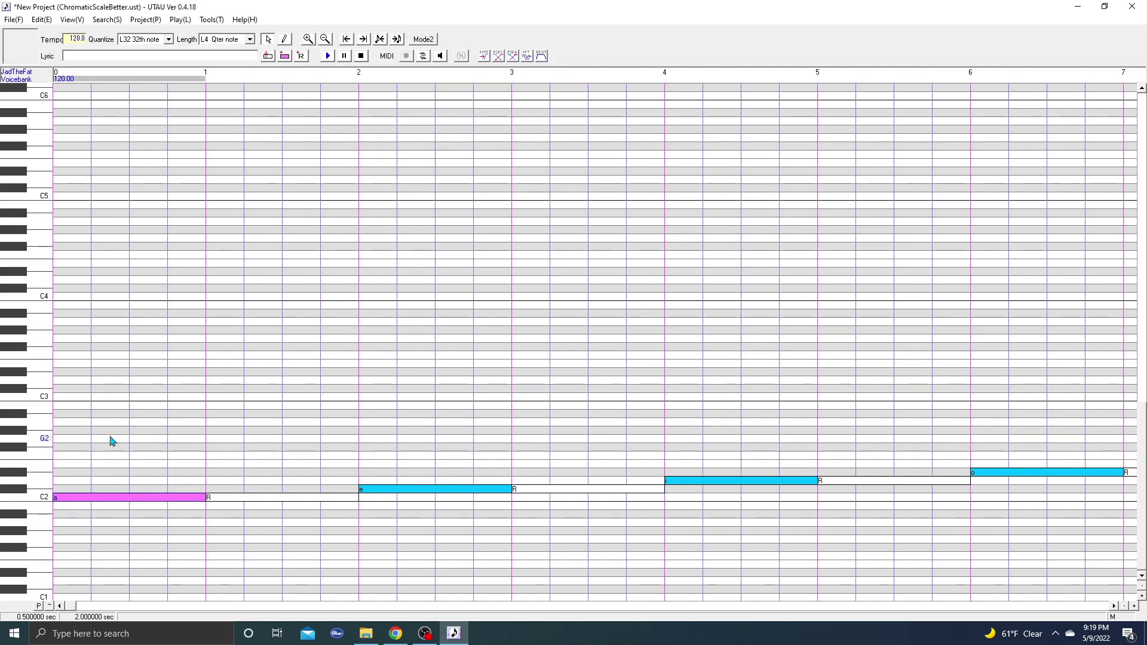
key("space")
left_click(214, 26)
left_click(365, 105)
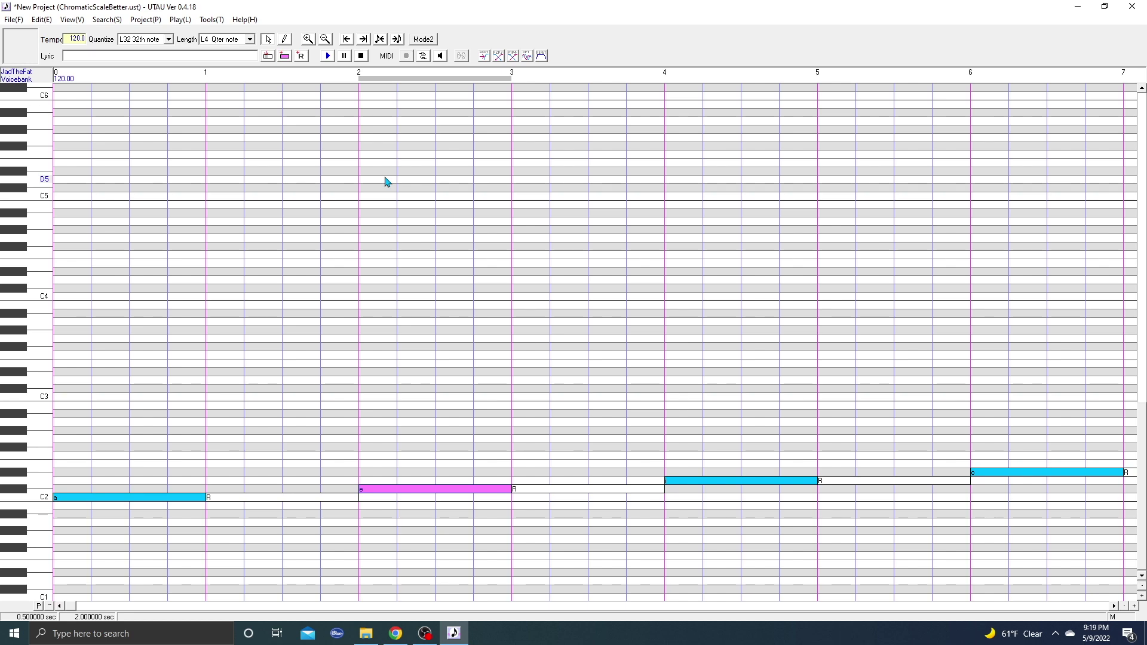
left_click_drag(442, 238, 434, 239)
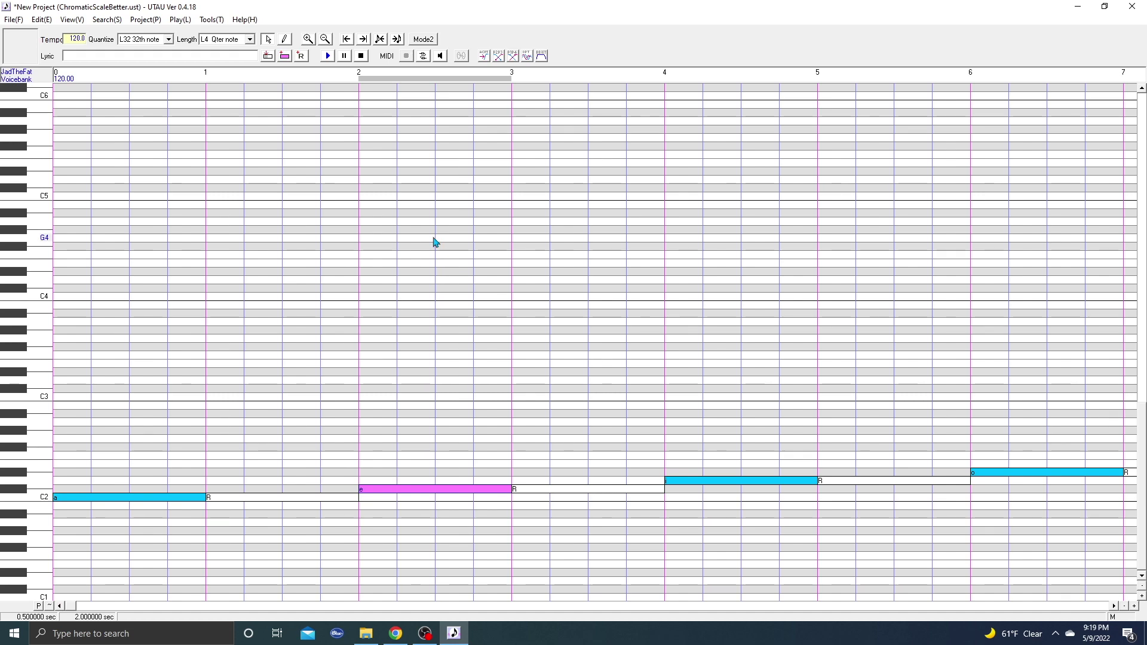
left_click_drag(434, 241, 440, 218)
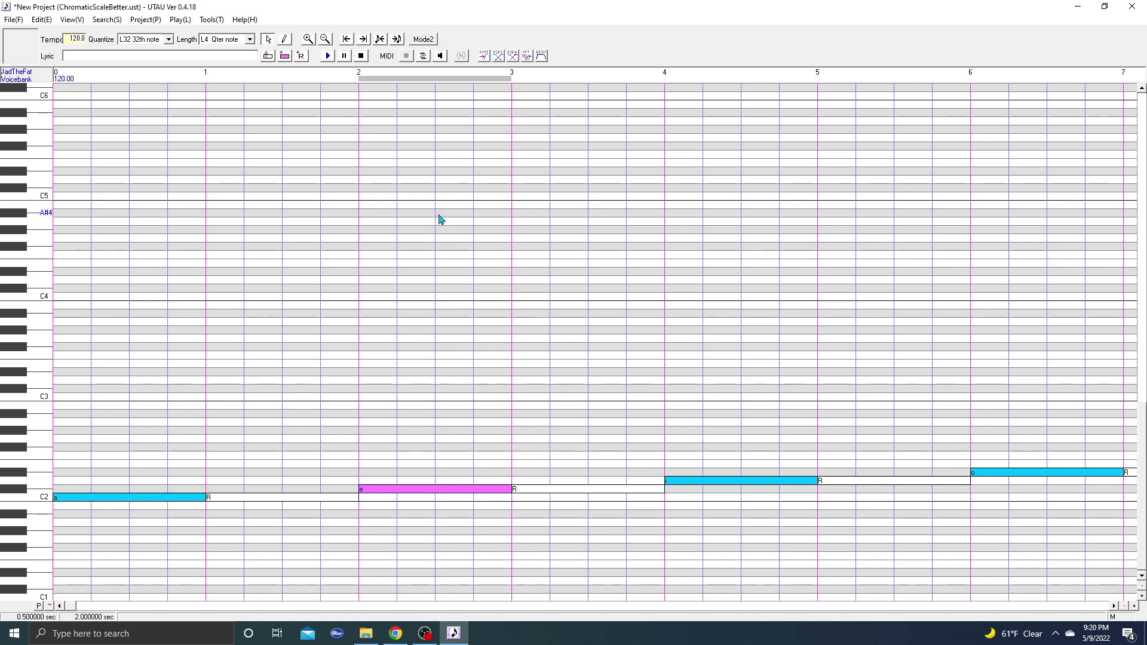